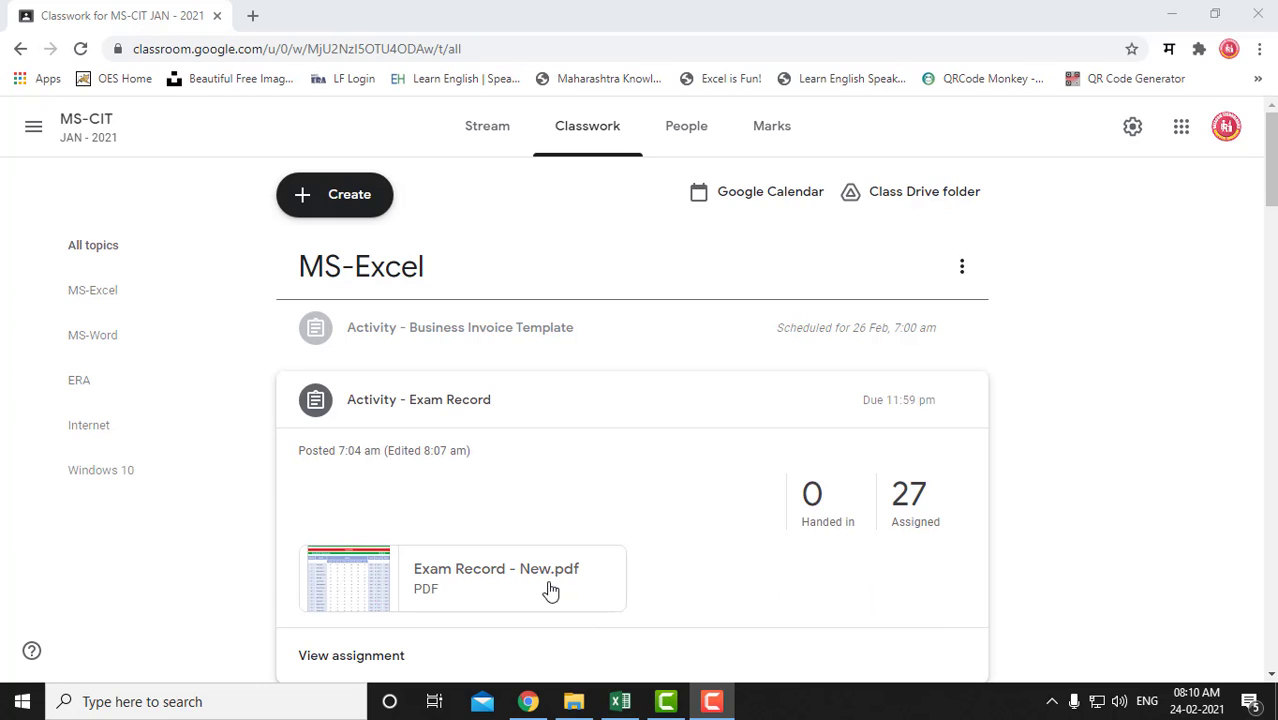
Open the Exam Record - New.pdf attachment, enlarge the page and examine the title rows and marks table.
click(483, 575)
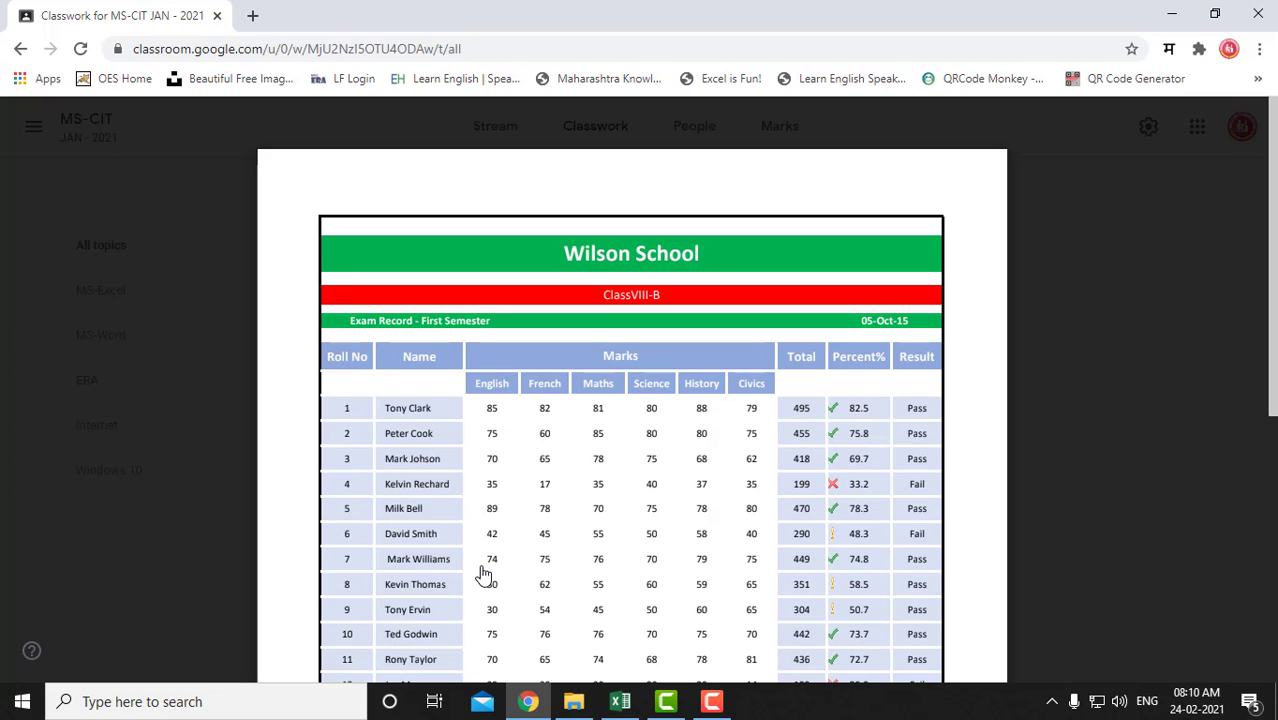
mouse_move(808, 634)
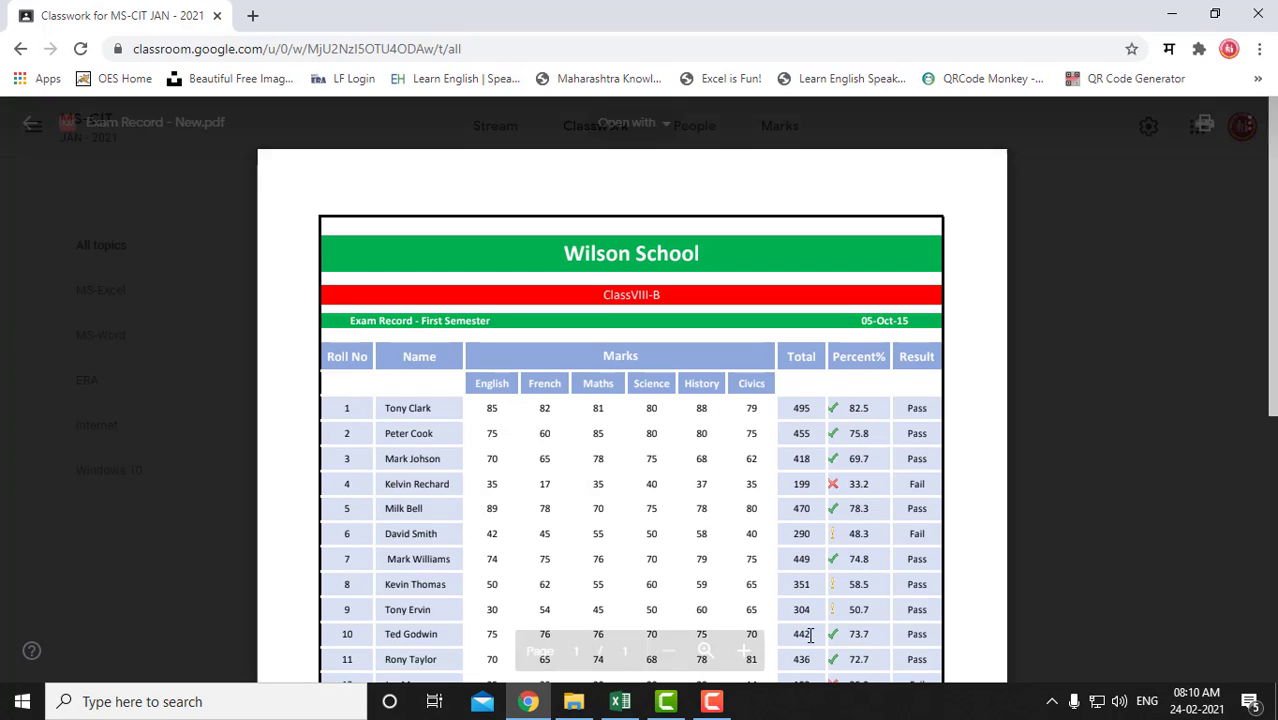
click(743, 652)
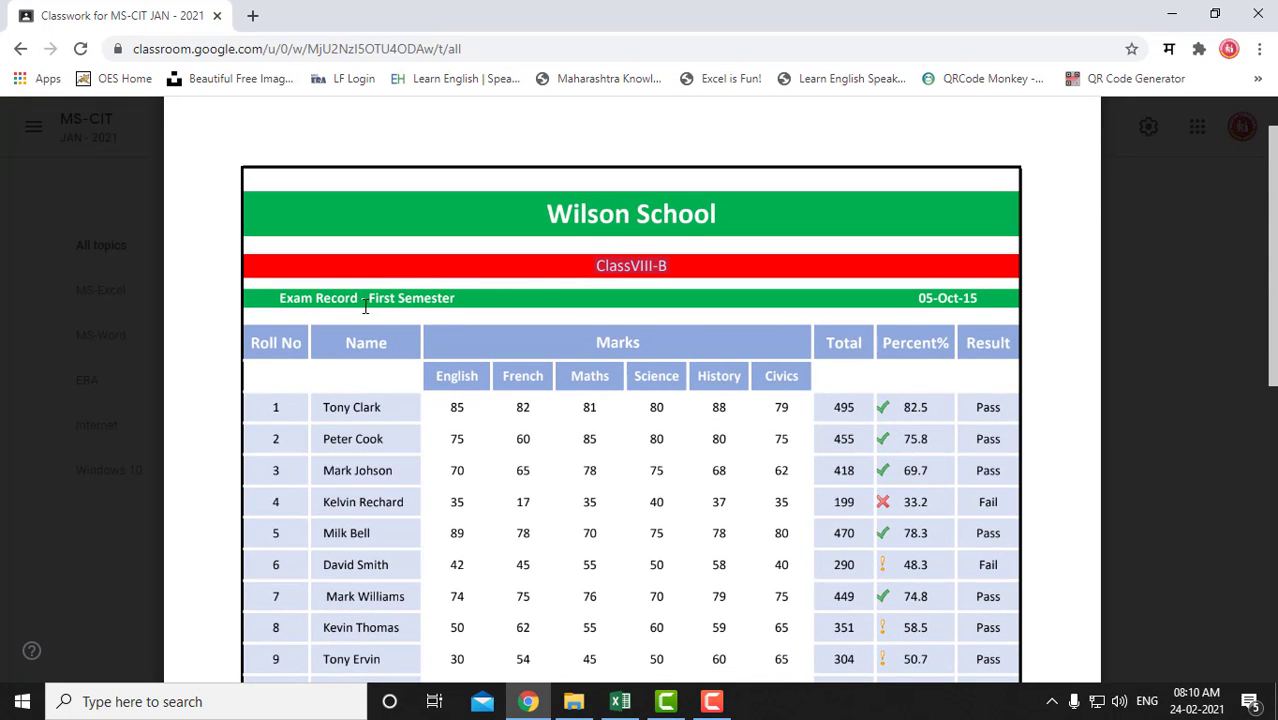
click(470, 308)
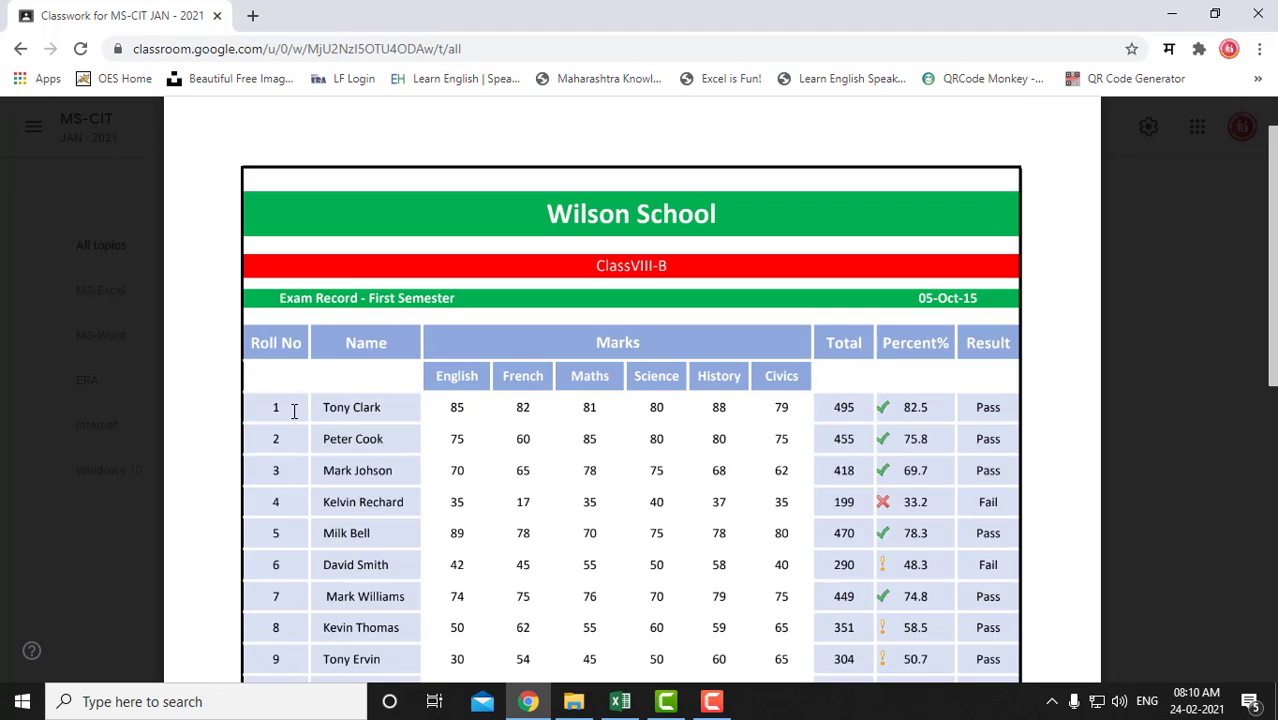
scroll(294, 411, down, 1)
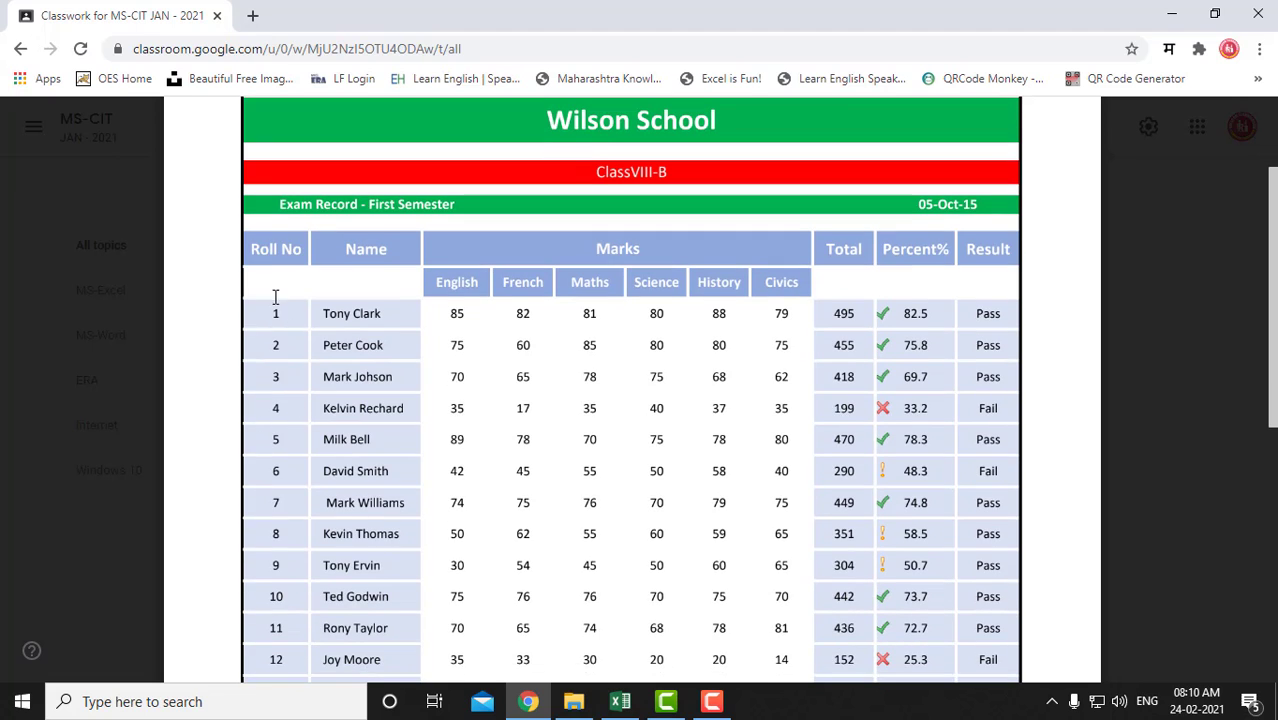
Launch the MouseHighlight utility and minimize its settings window.
click(178, 703)
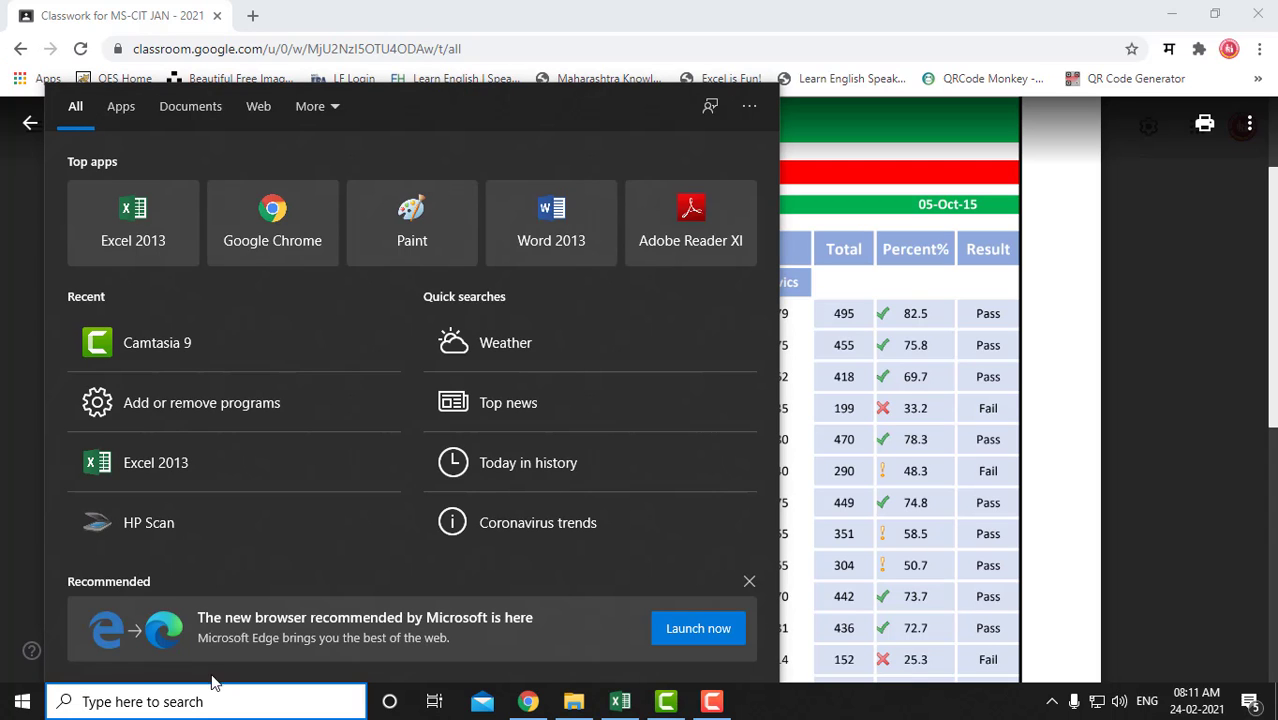
click(22, 701)
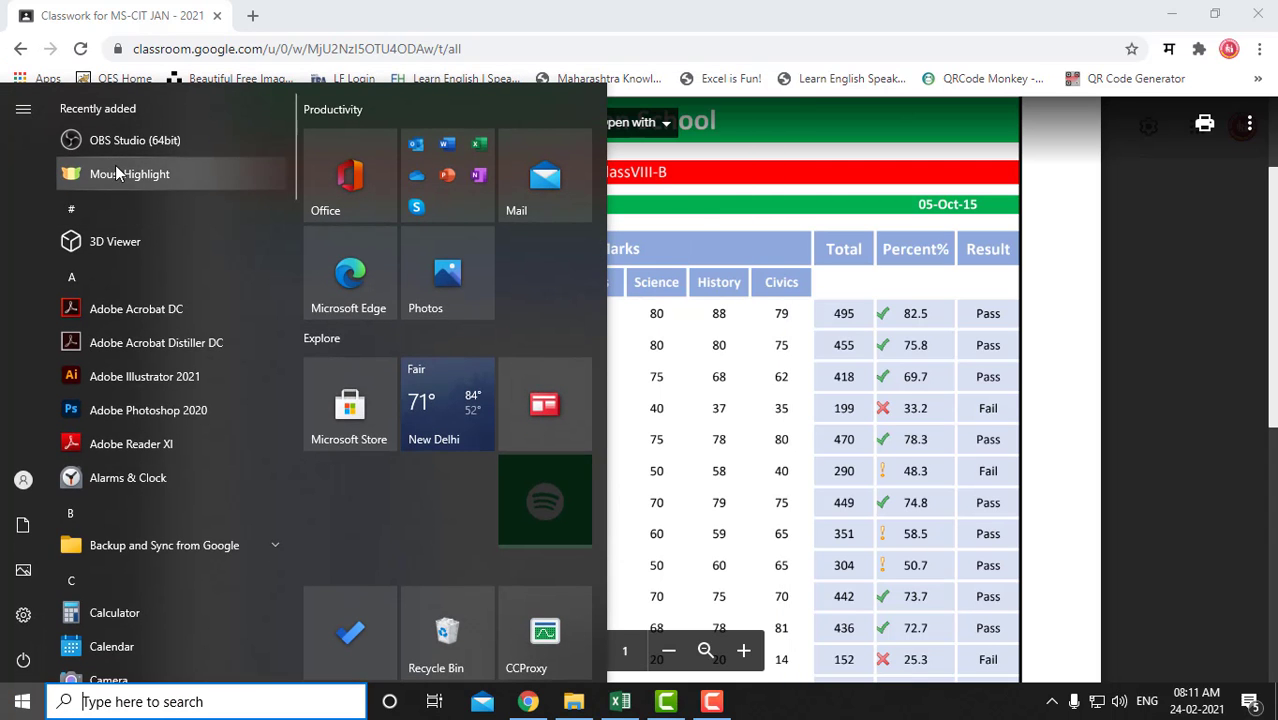
click(115, 165)
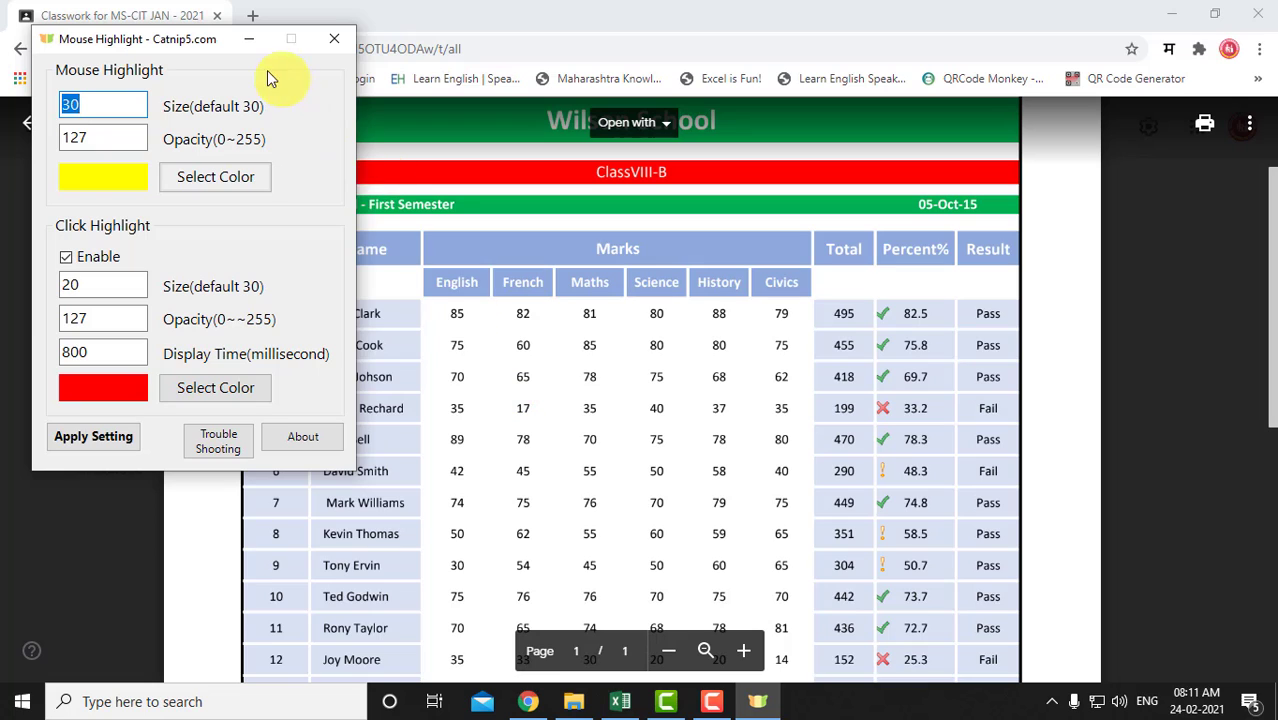
click(246, 39)
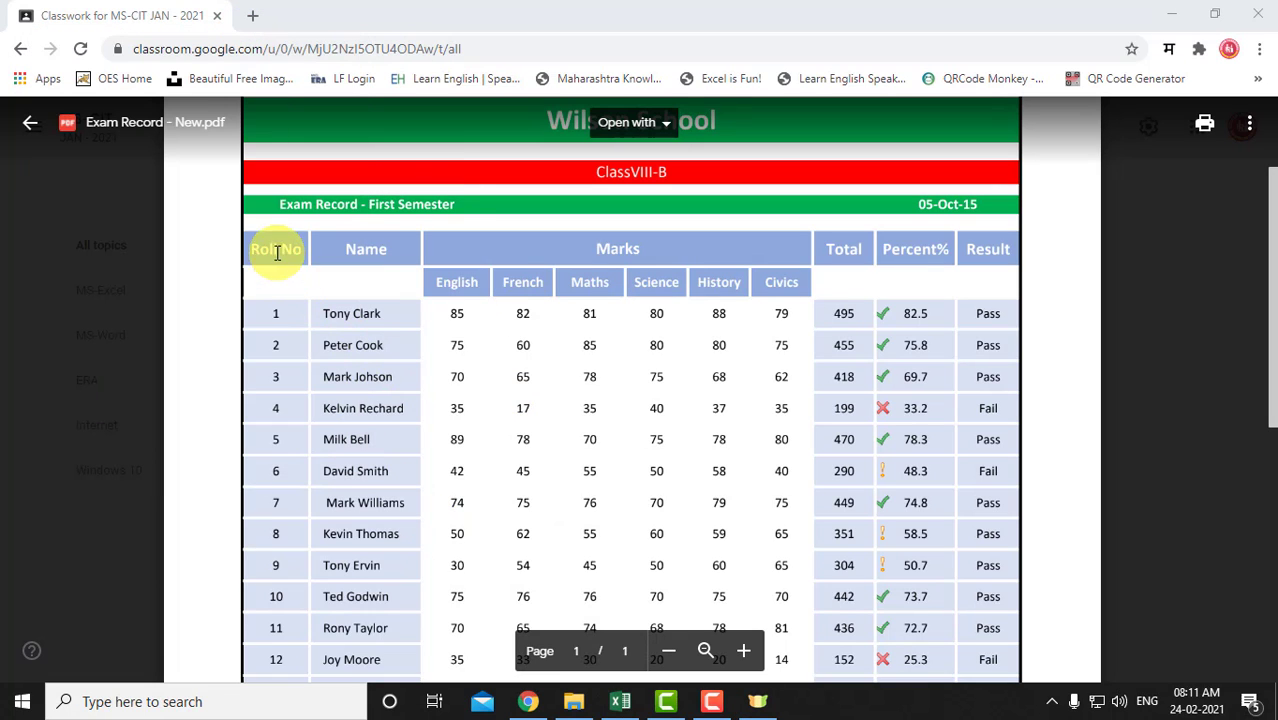
Examine the first student's name and six subject marks in the PDF's exam table.
triple_click(344, 309)
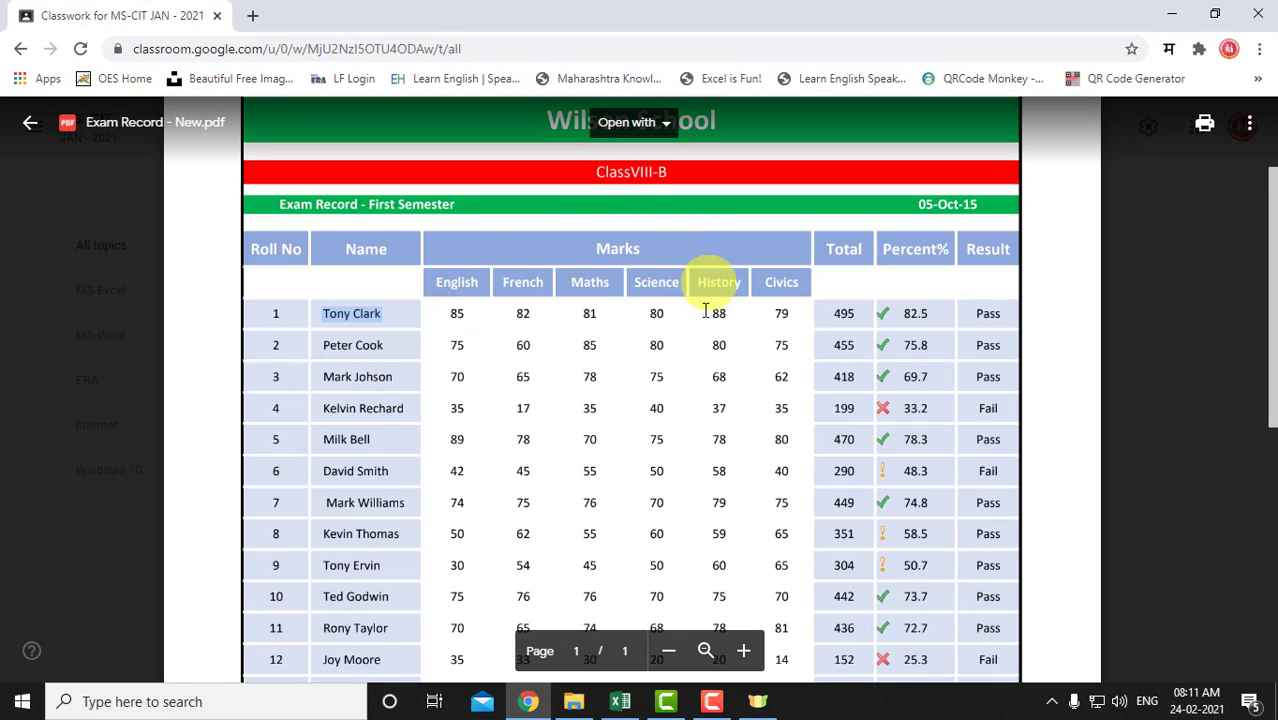
drag(452, 318, 800, 316)
click(781, 364)
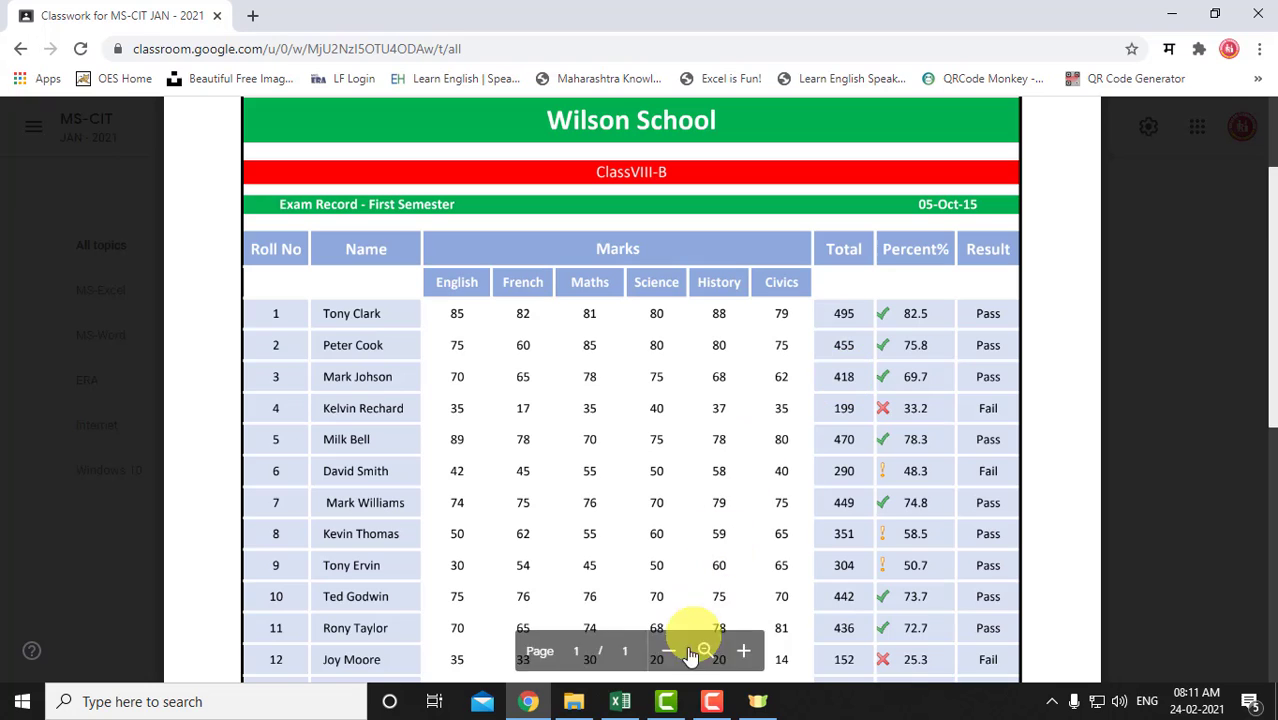
Switch to the Exam Record workbook in Excel and examine the title, column heading and subject rows on the Typing sheet.
click(619, 705)
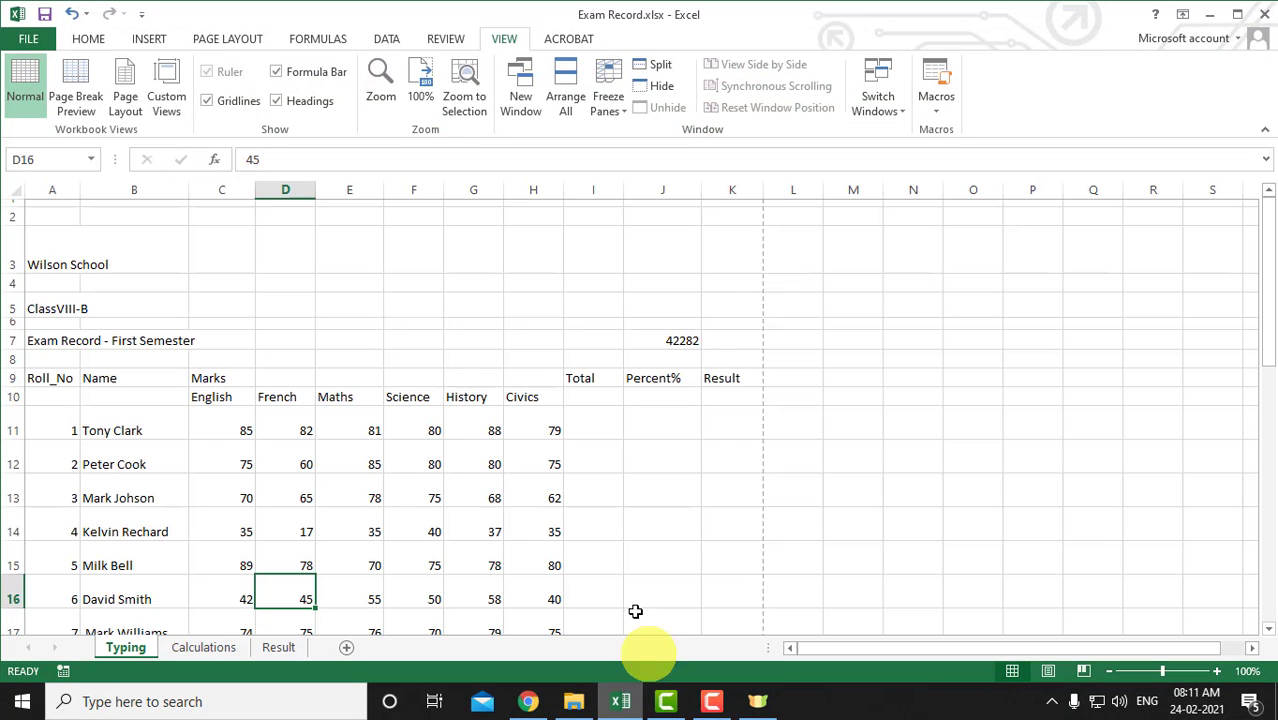
drag(94, 250, 660, 262)
drag(78, 317, 644, 321)
click(478, 492)
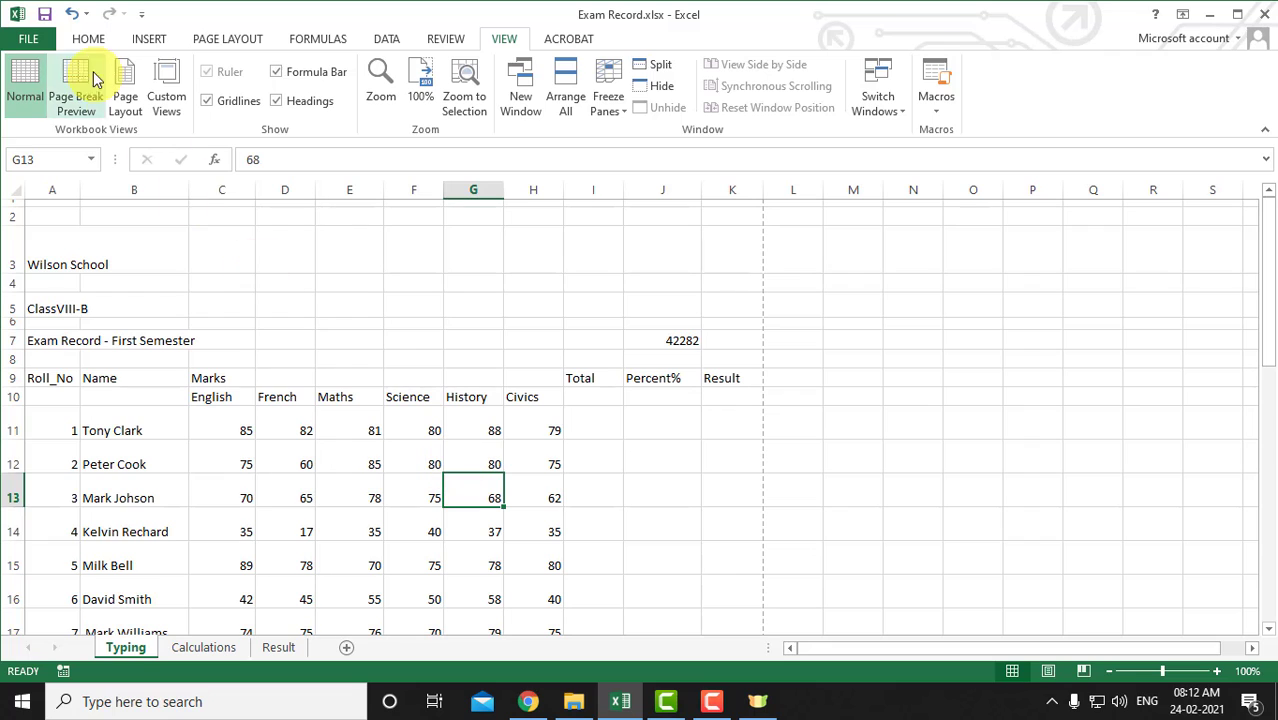
click(87, 40)
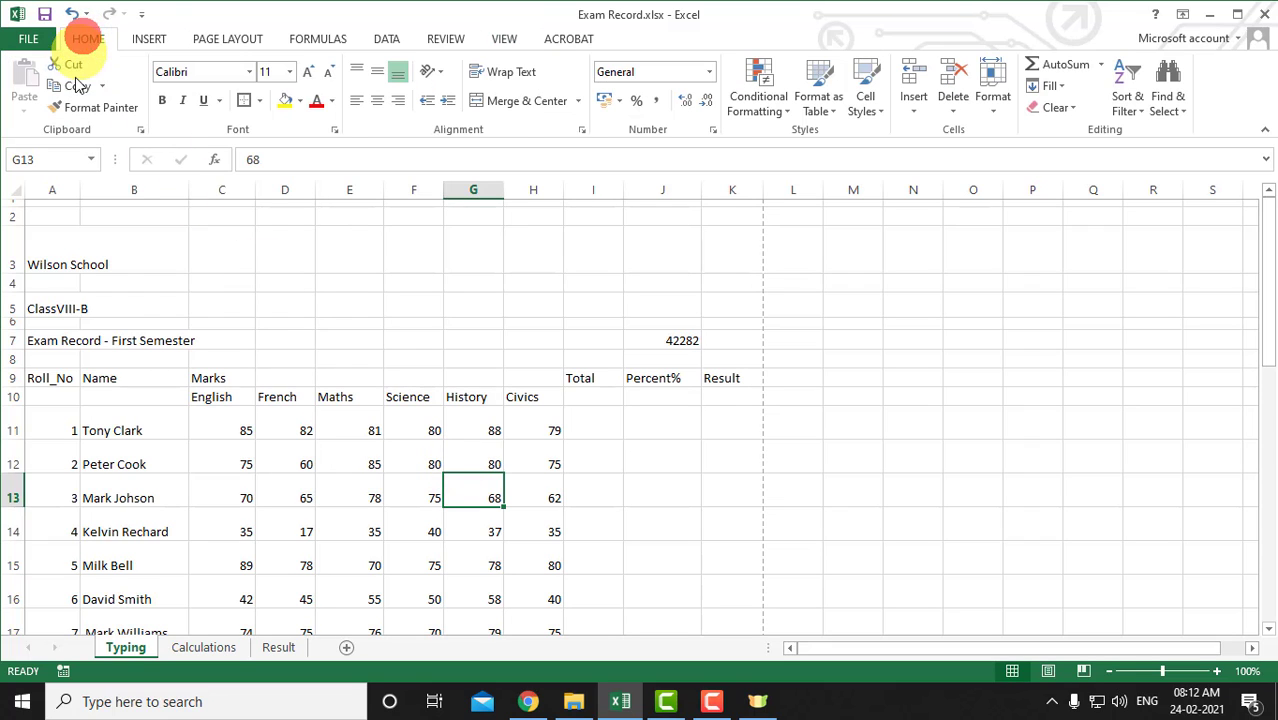
click(47, 378)
drag(97, 378, 710, 383)
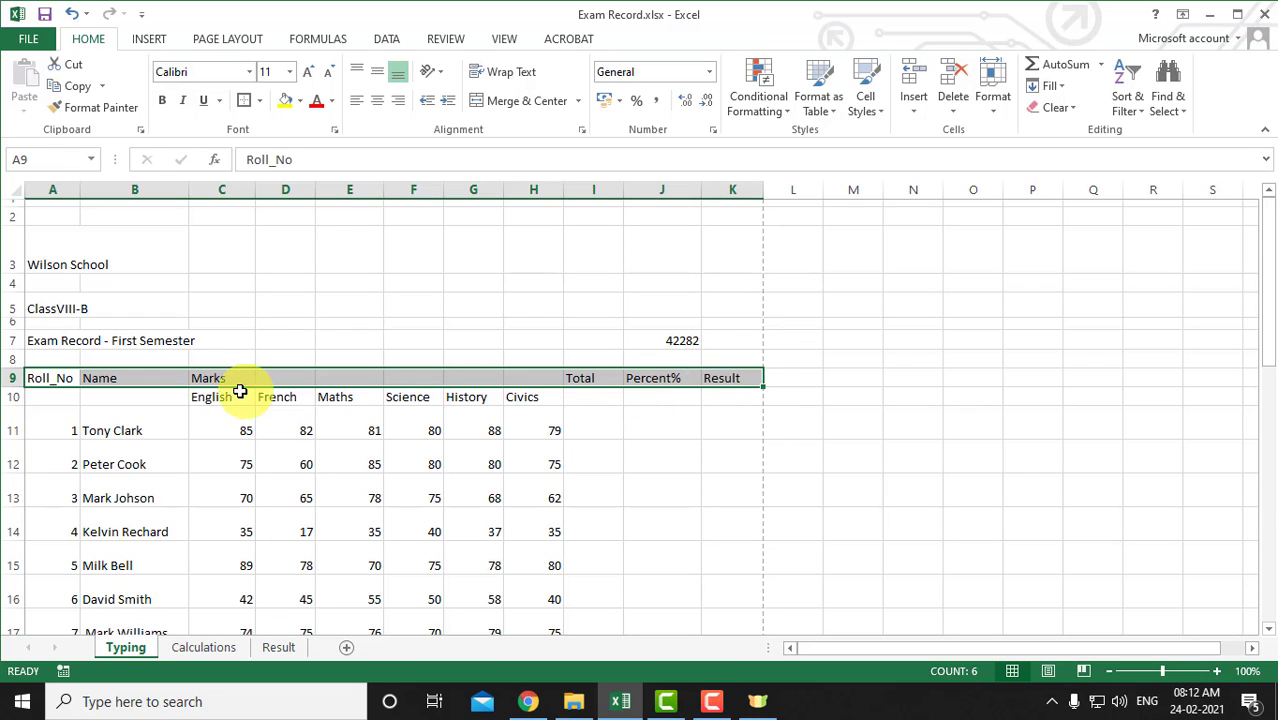
drag(208, 396, 542, 395)
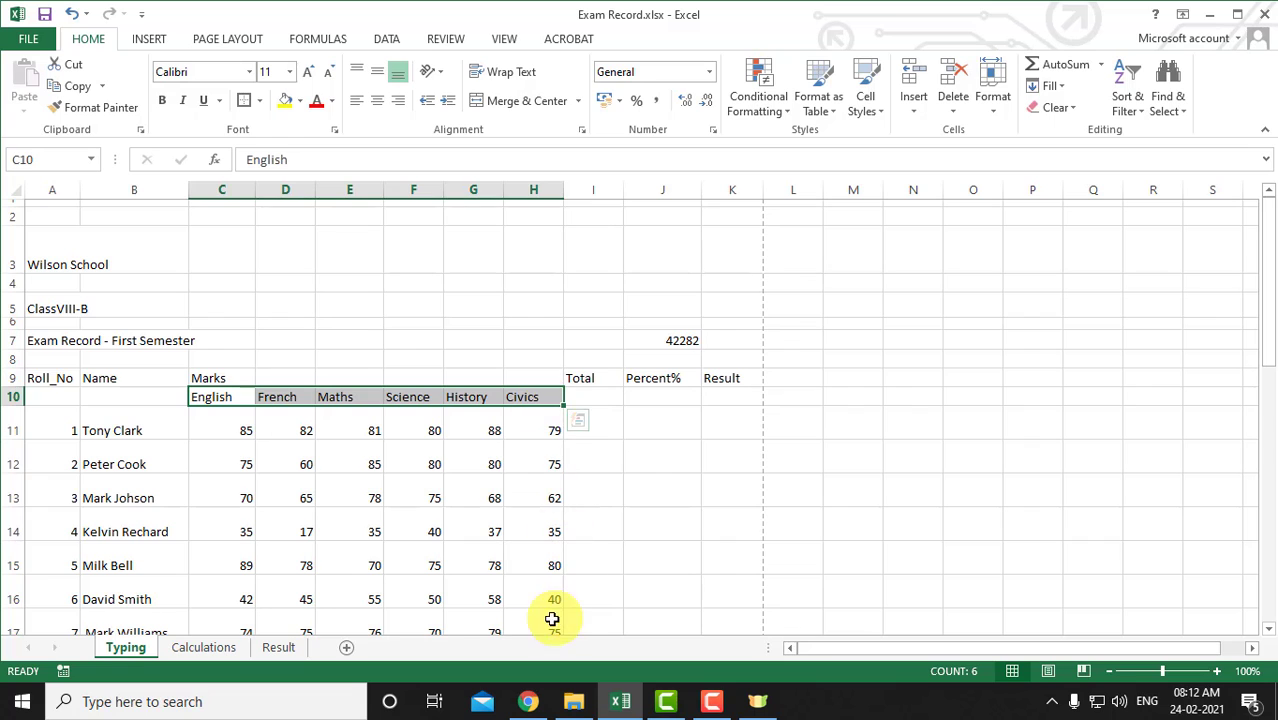
Open the Result sheet and examine the formatted heading rows 9 and 10 of the finished exam record.
click(279, 648)
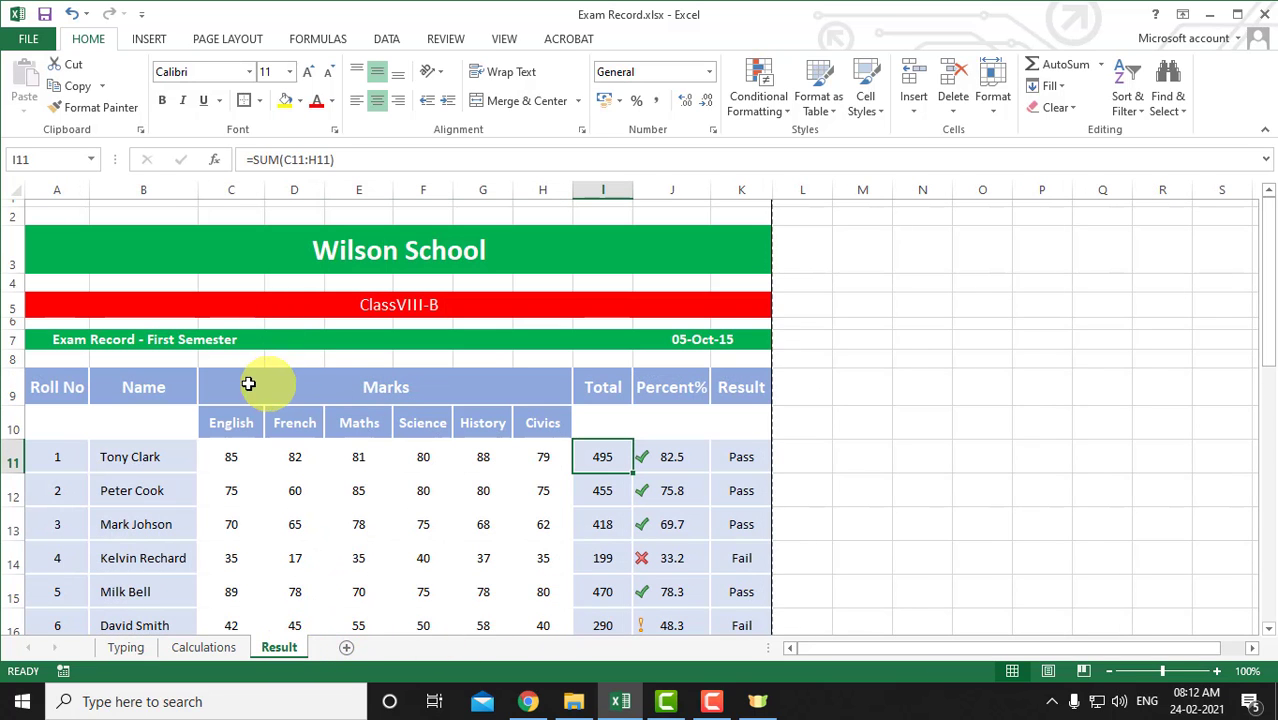
drag(55, 384, 760, 390)
drag(75, 424, 714, 422)
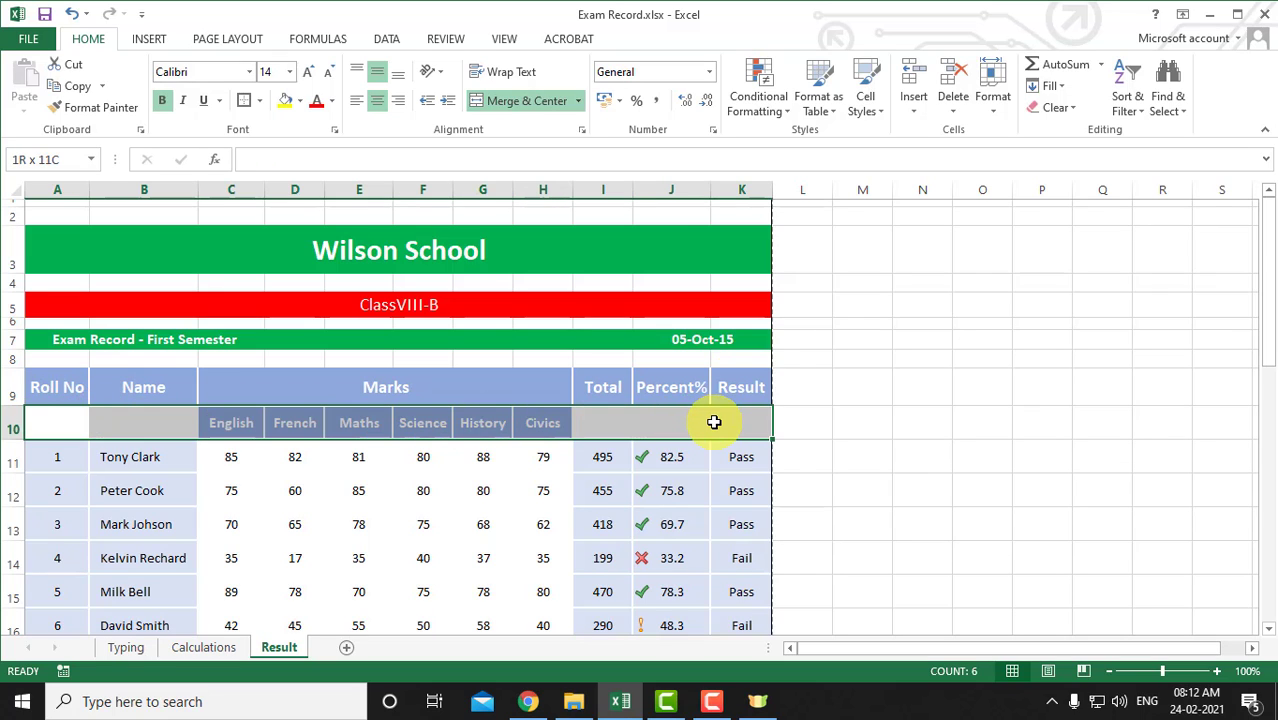
click(410, 541)
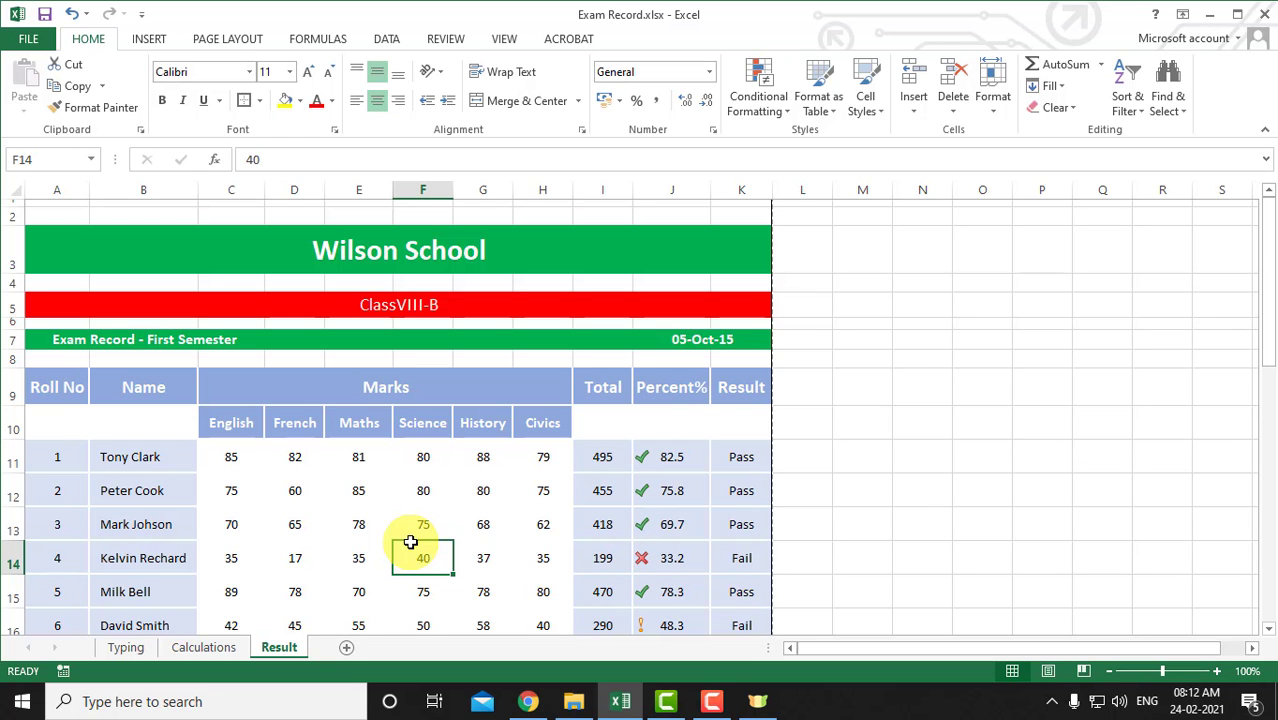
Return to the Typing sheet and look through all the student records down to row 30.
click(126, 647)
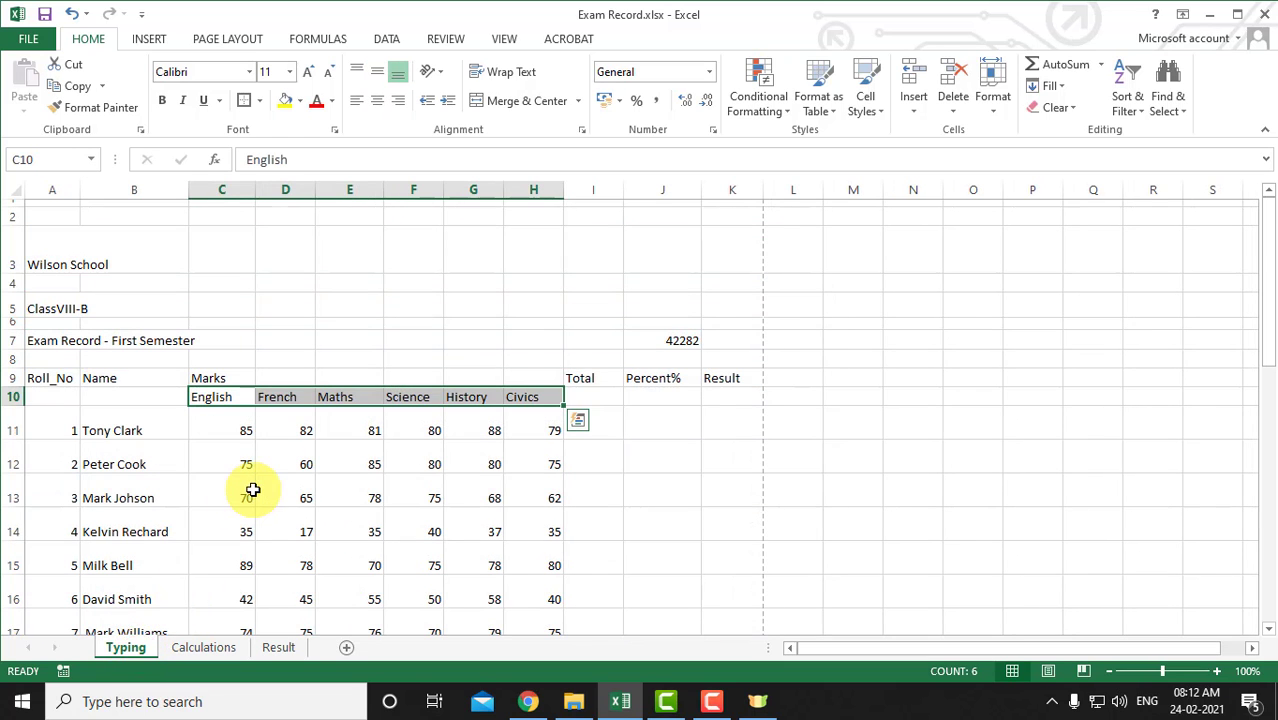
scroll(253, 490, down, 3)
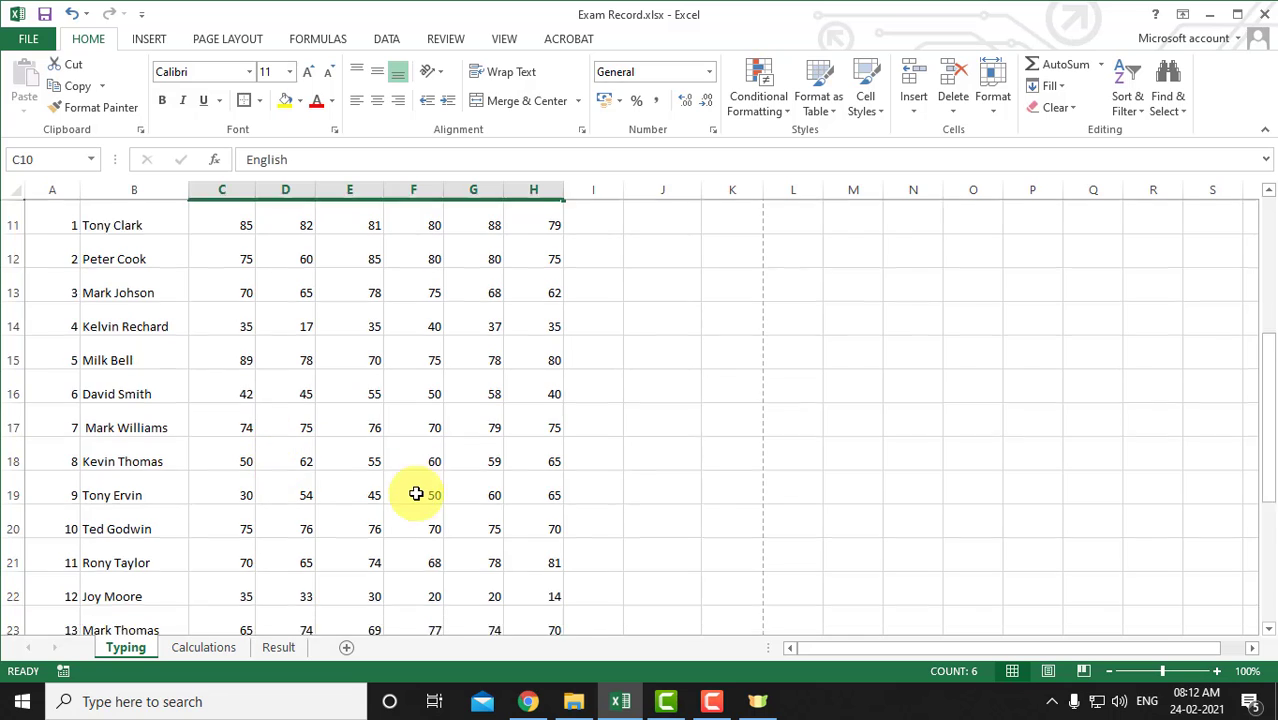
scroll(416, 494, down, 5)
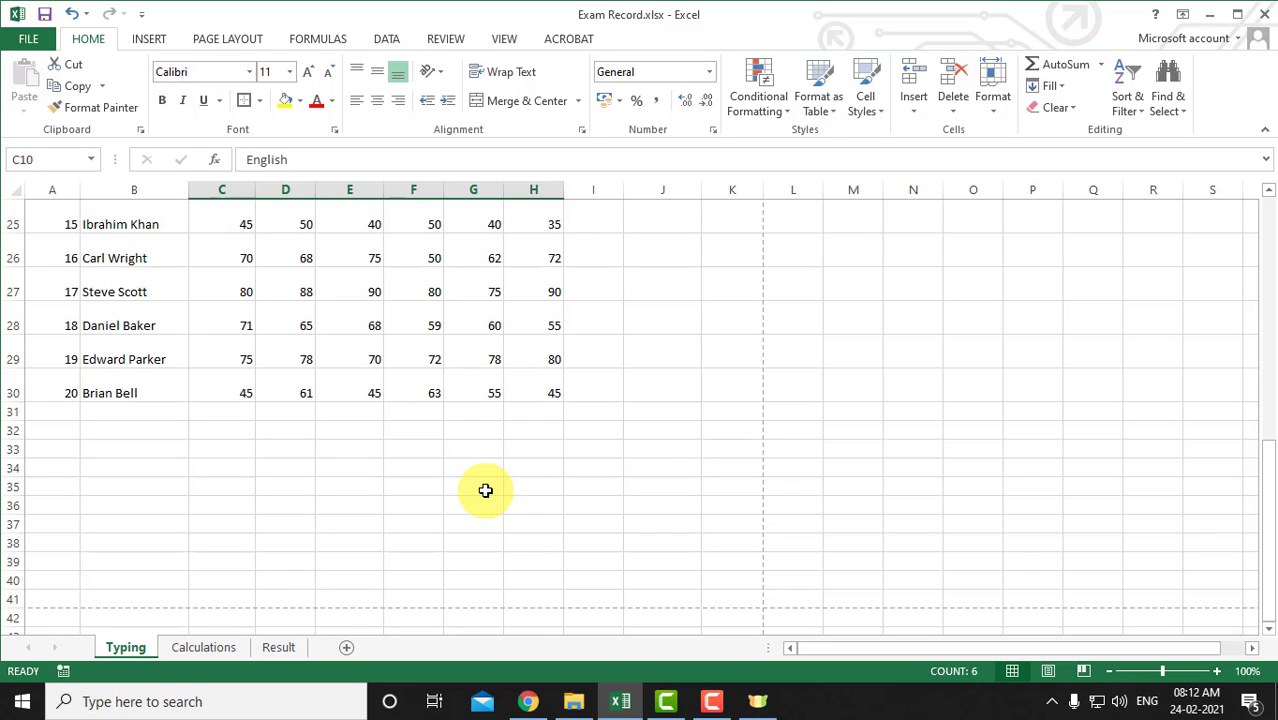
scroll(485, 490, up, 8)
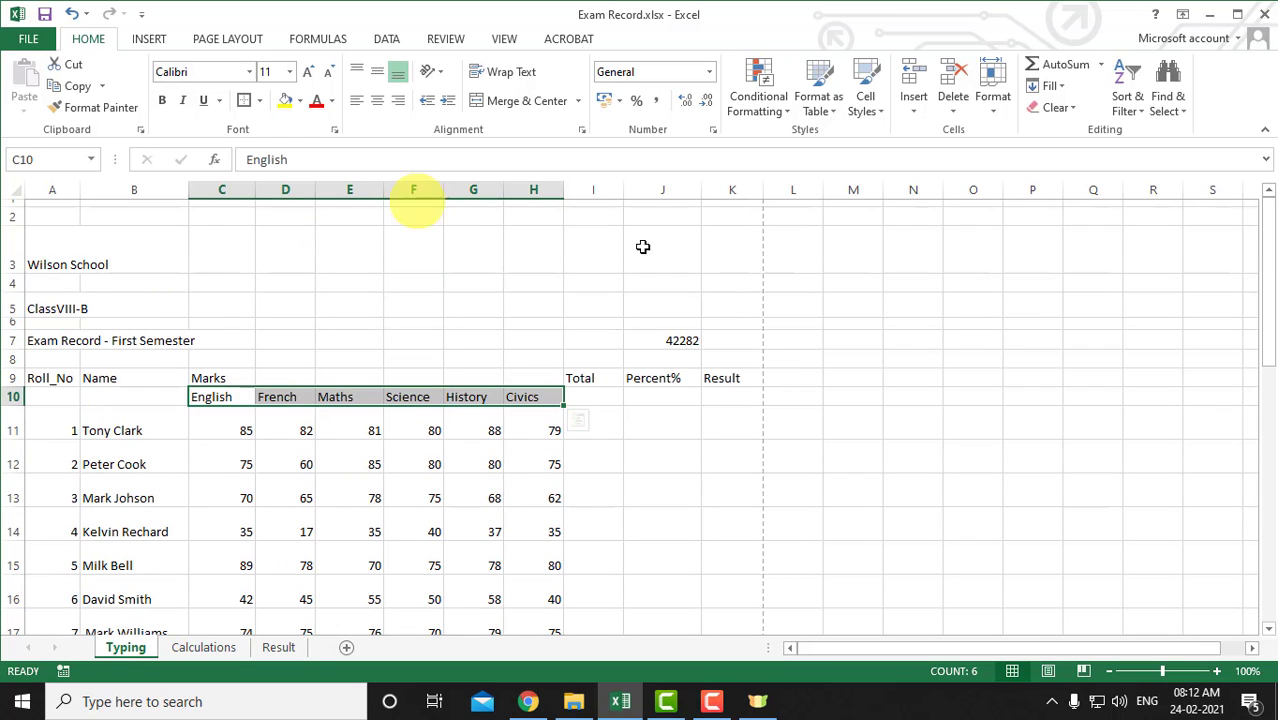
click(496, 456)
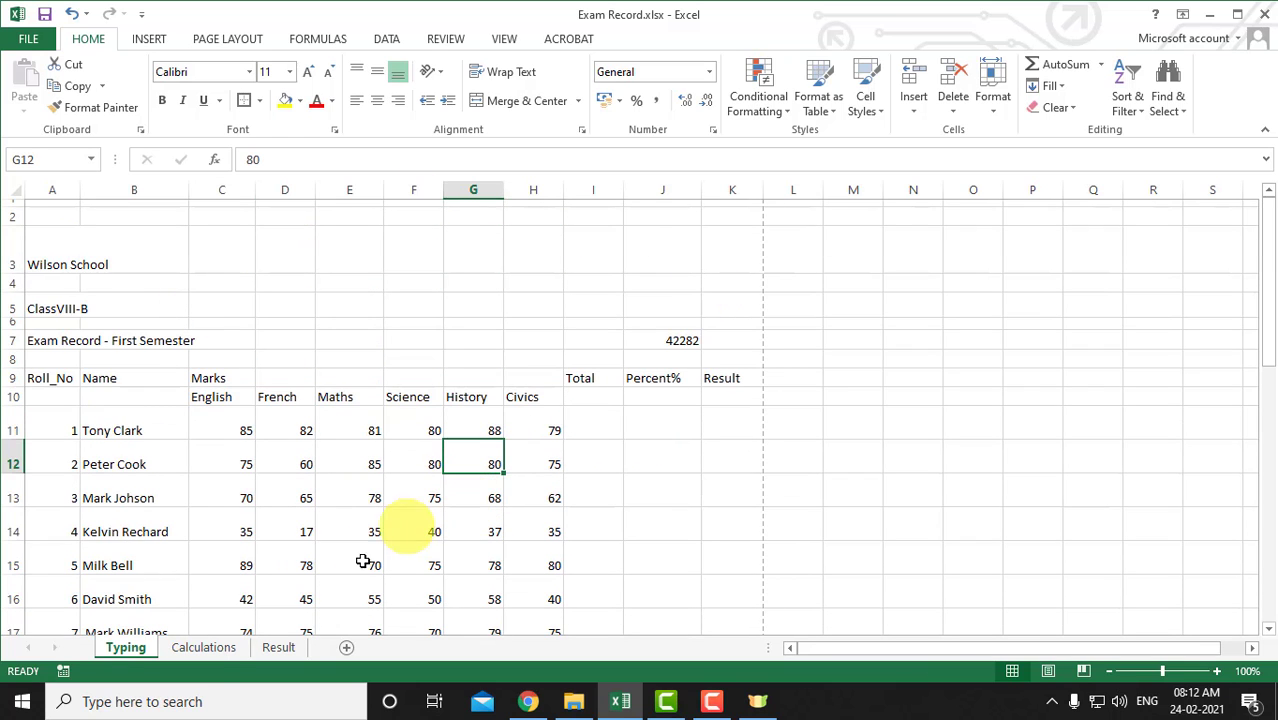
Open the Calculations sheet and examine the formatted title rows and the blank row 4 beneath the school name.
click(210, 648)
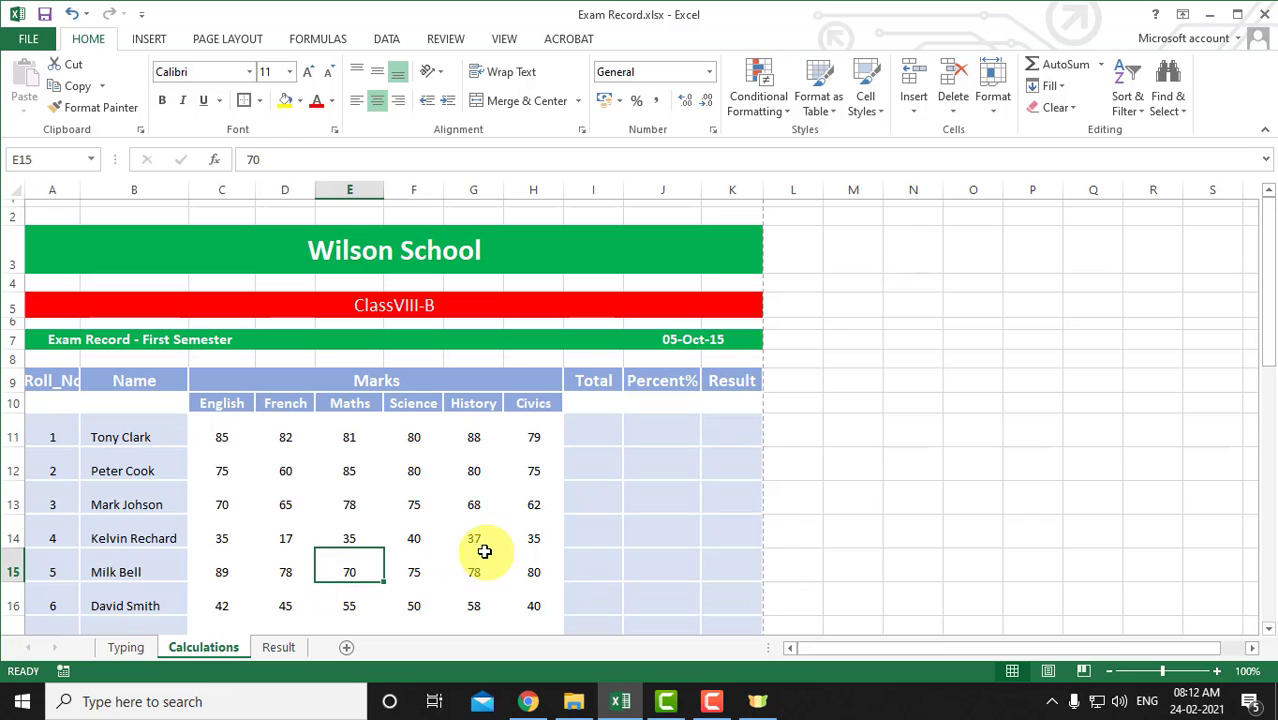
scroll(484, 552, down, 1)
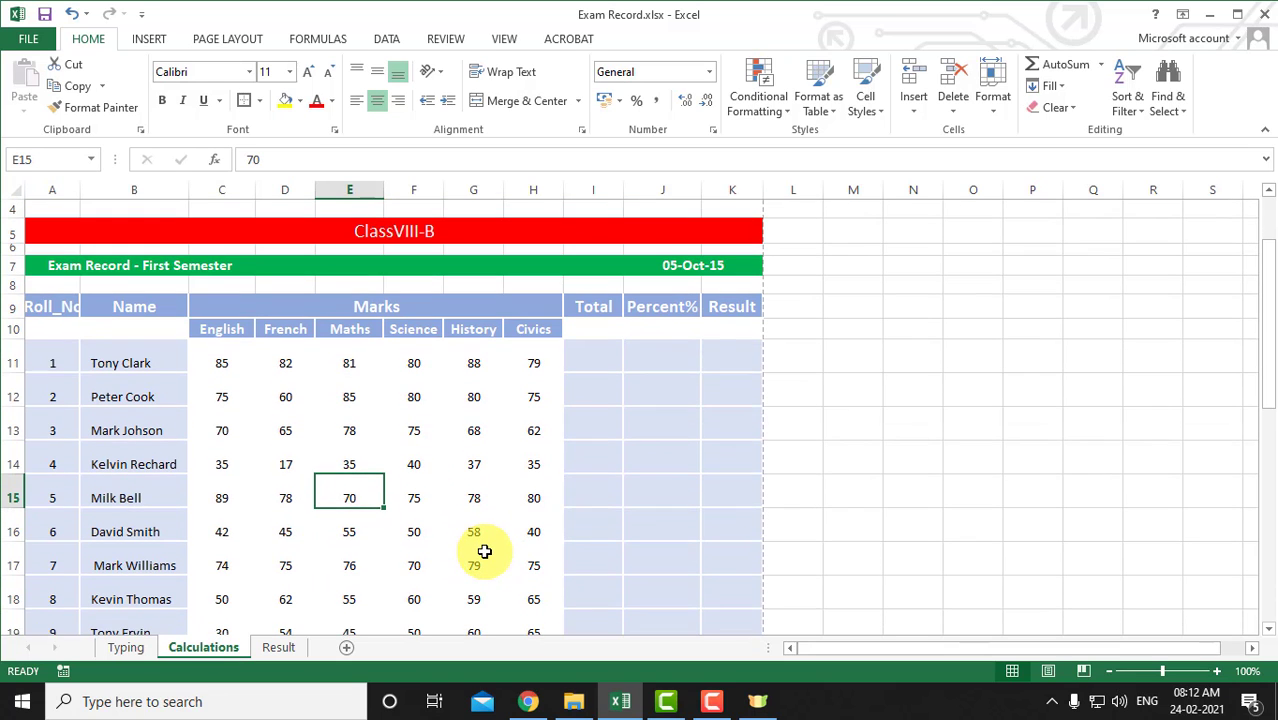
scroll(484, 552, up, 1)
click(94, 251)
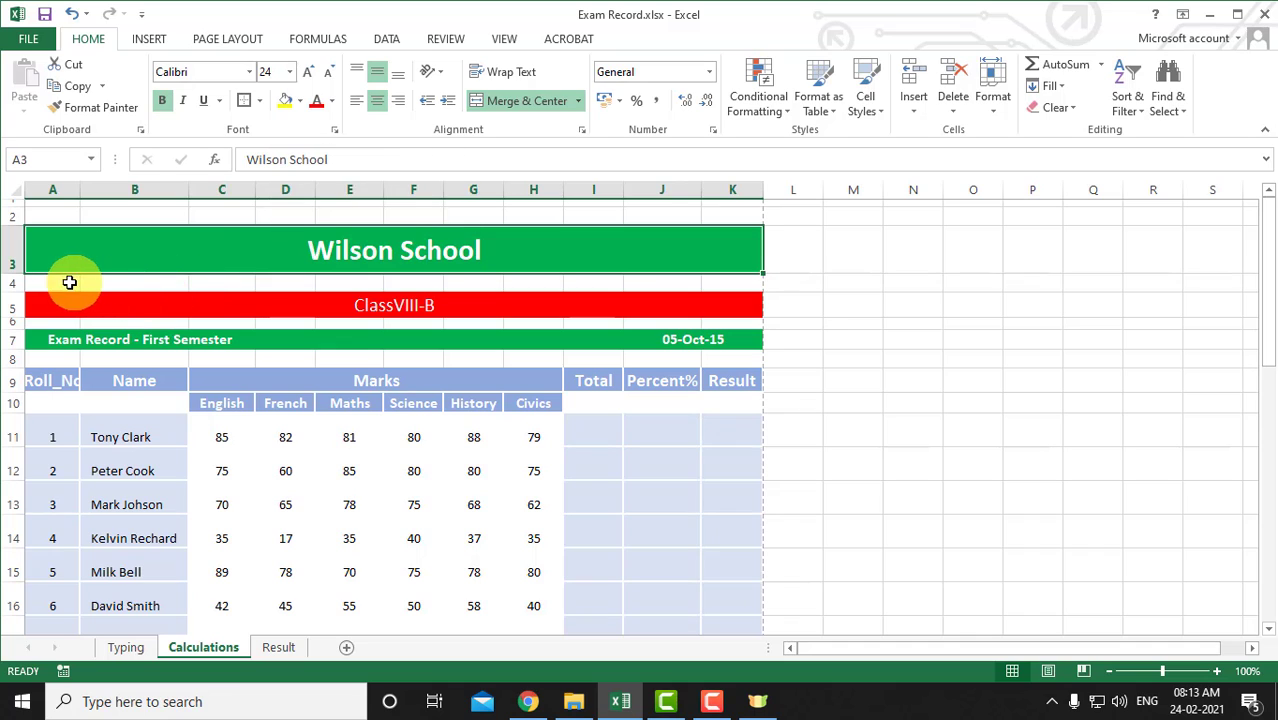
drag(66, 282, 248, 281)
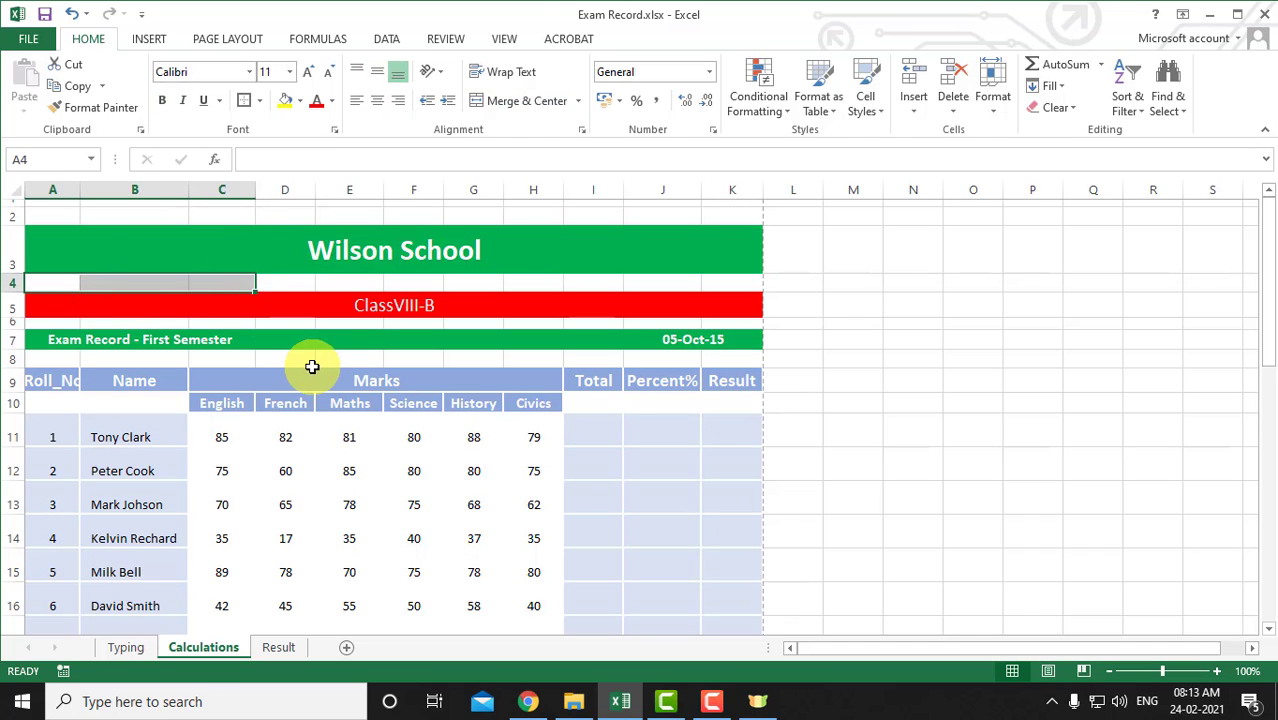
scroll(208, 322, down, 1)
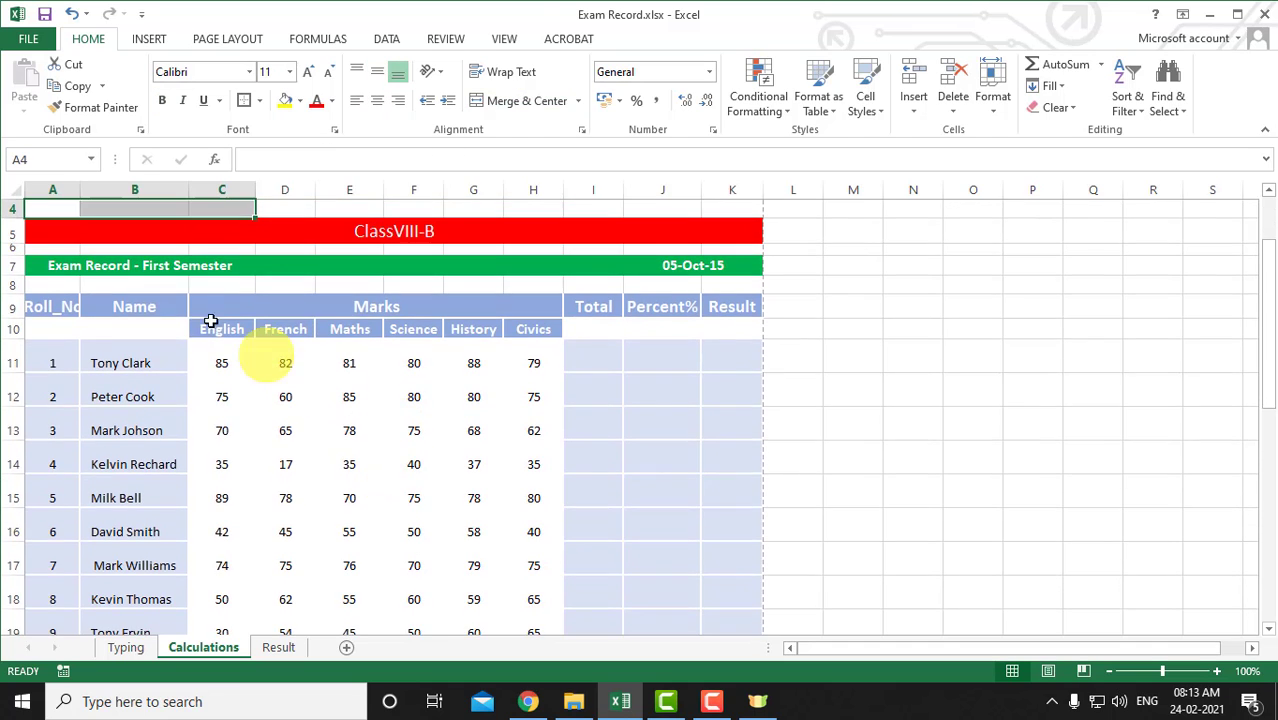
Examine the Calculations table's headings, first student row and the empty Total, Percent% and Result columns.
drag(58, 306, 611, 306)
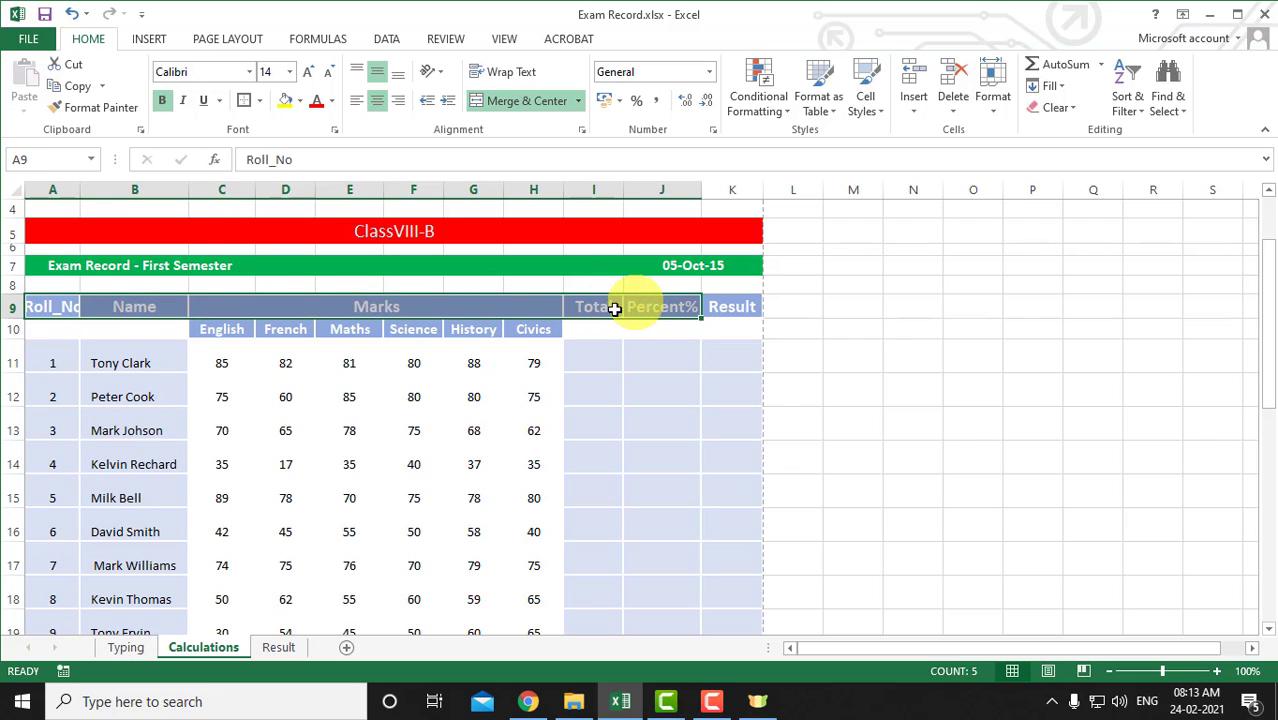
click(410, 330)
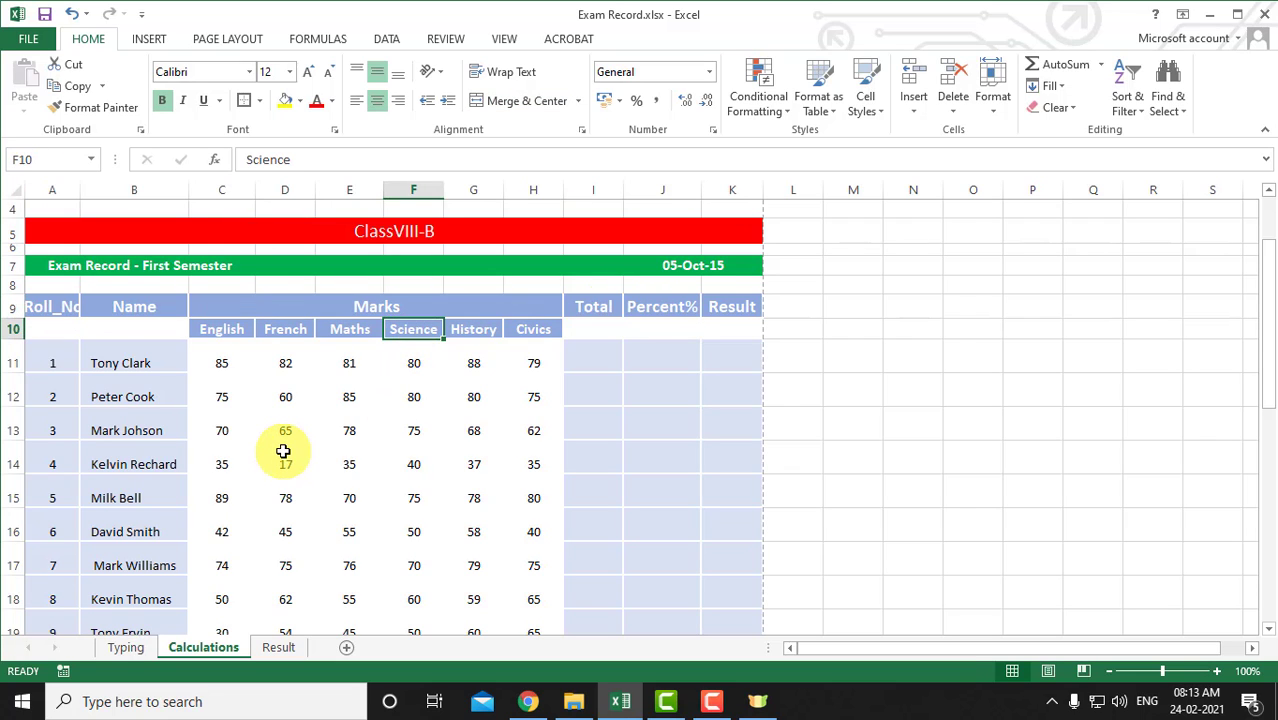
click(112, 358)
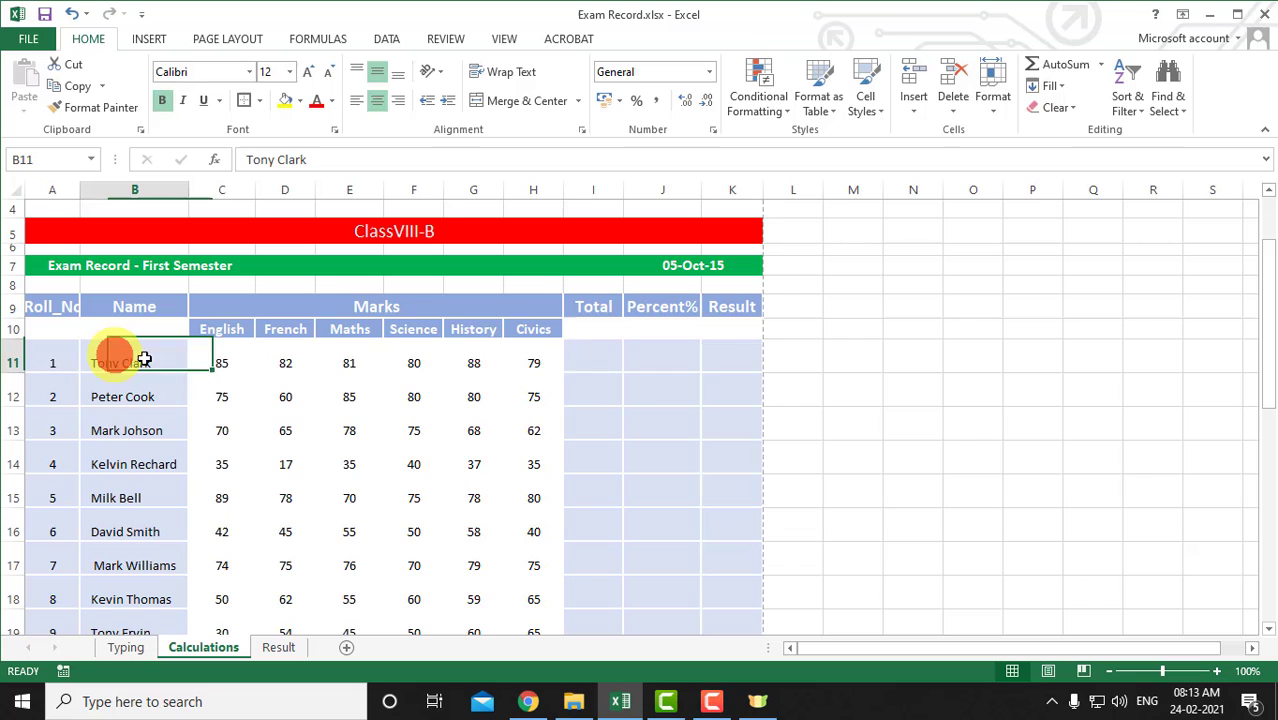
click(600, 355)
click(697, 455)
click(665, 551)
click(640, 381)
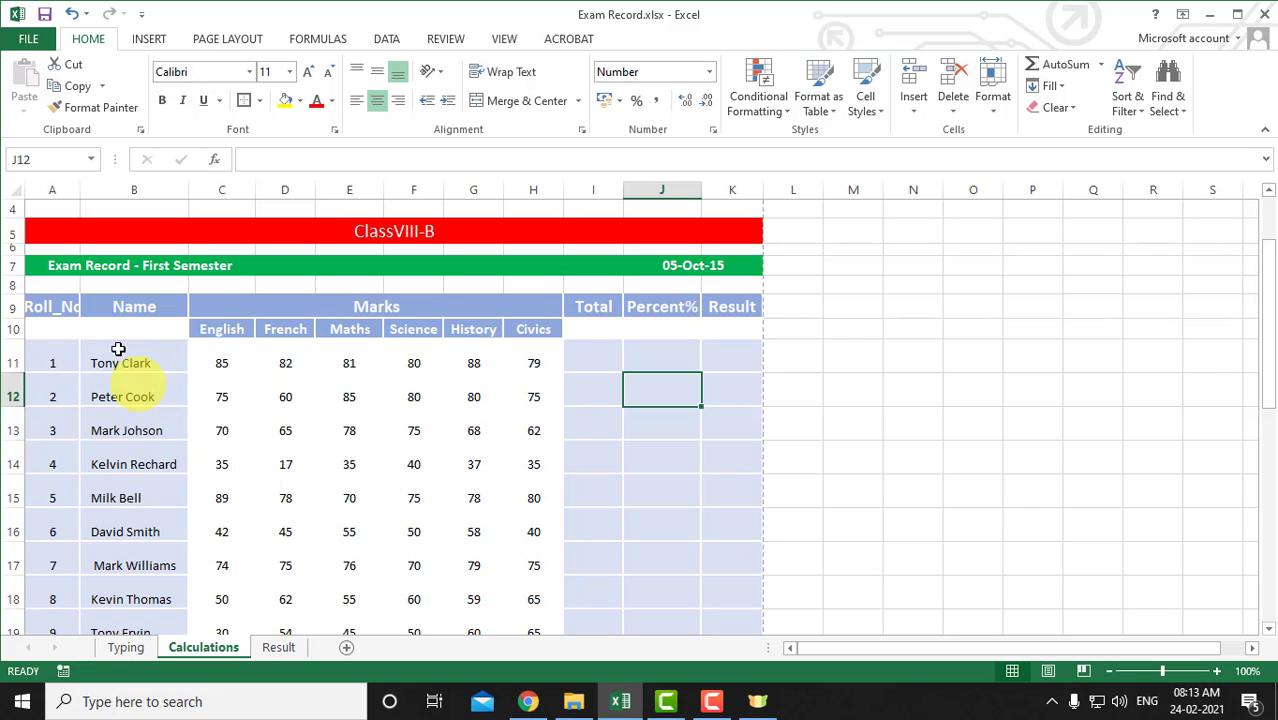
Apply the white line borders to the whole table A9:K30 in the Format Cells border settings.
drag(53, 306, 699, 573)
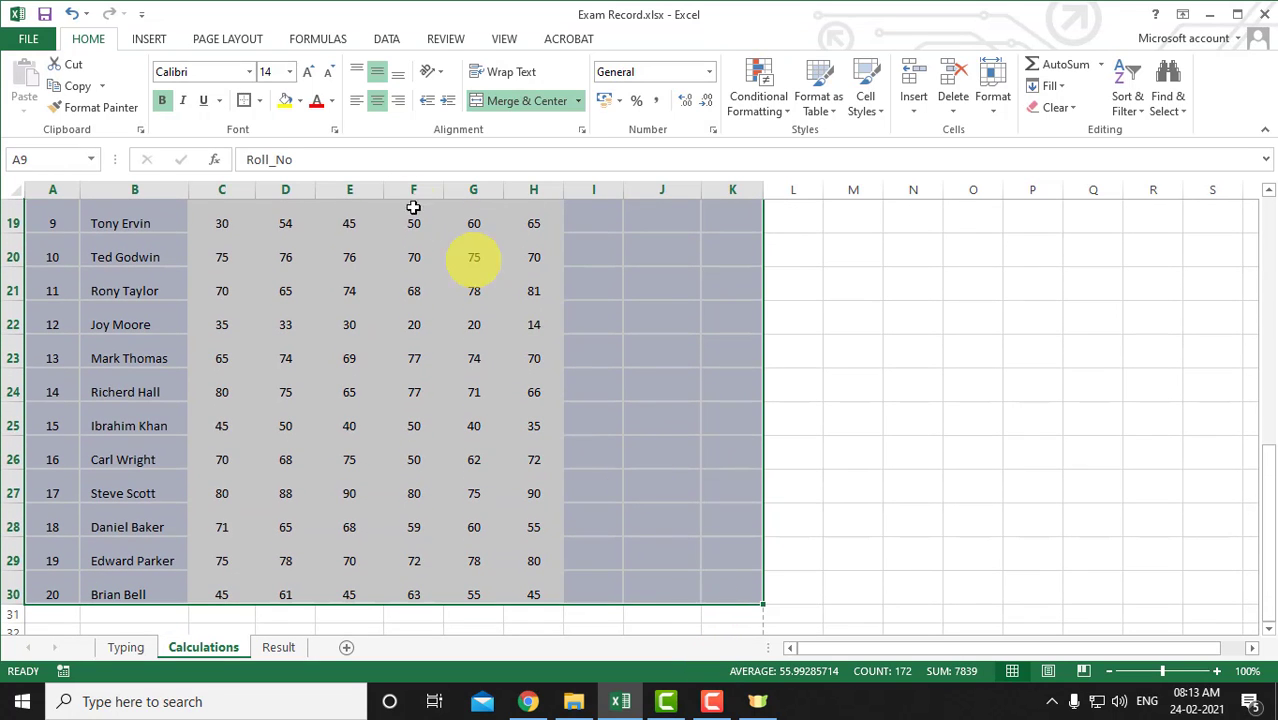
click(260, 102)
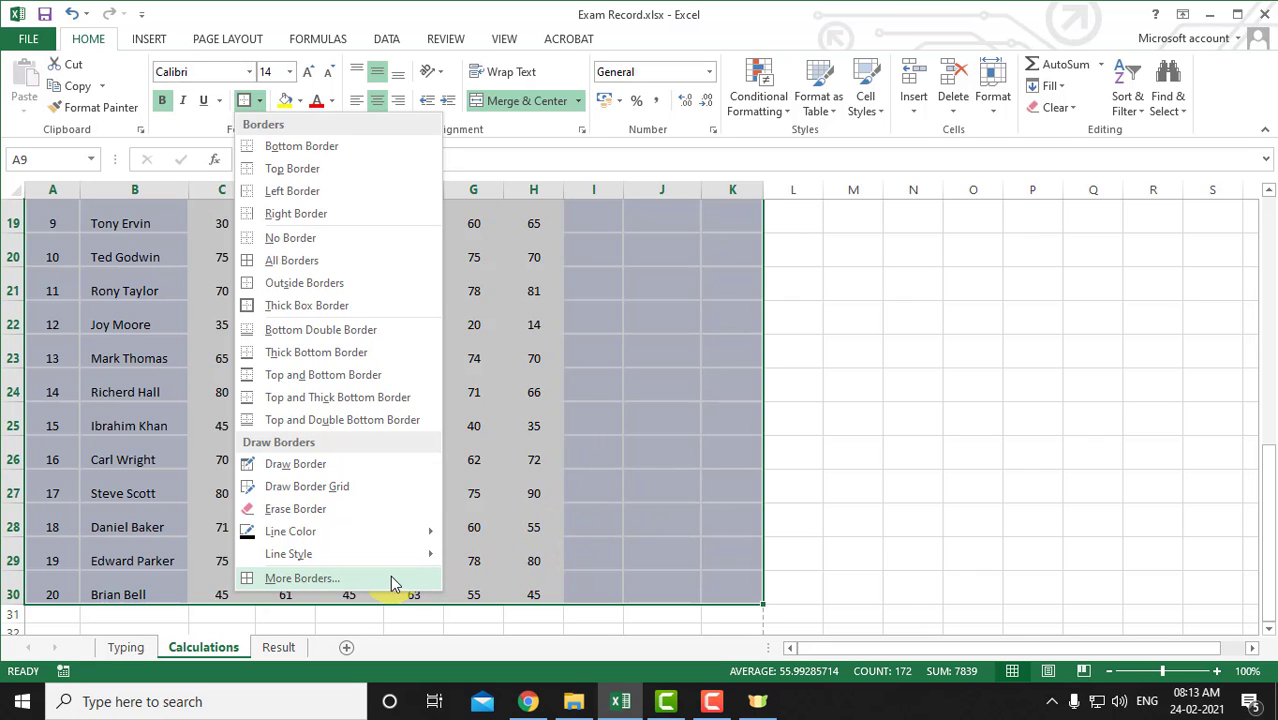
click(391, 577)
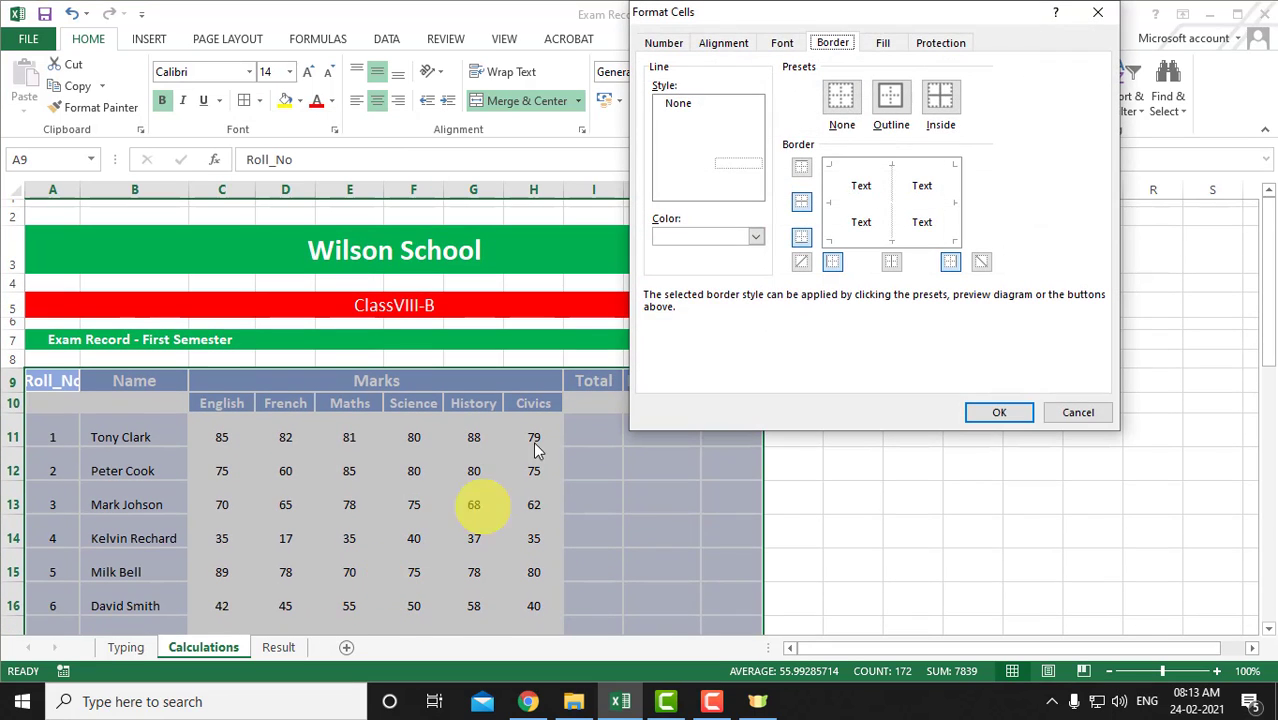
drag(779, 19, 354, 122)
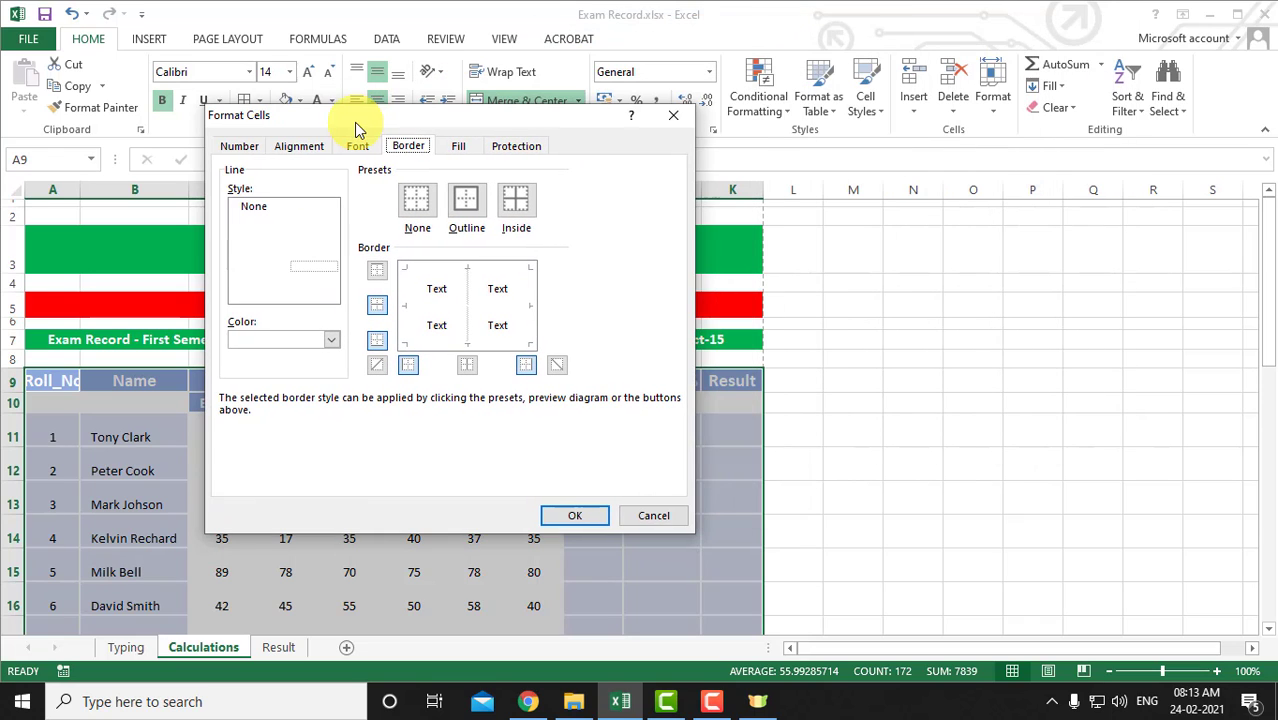
click(331, 340)
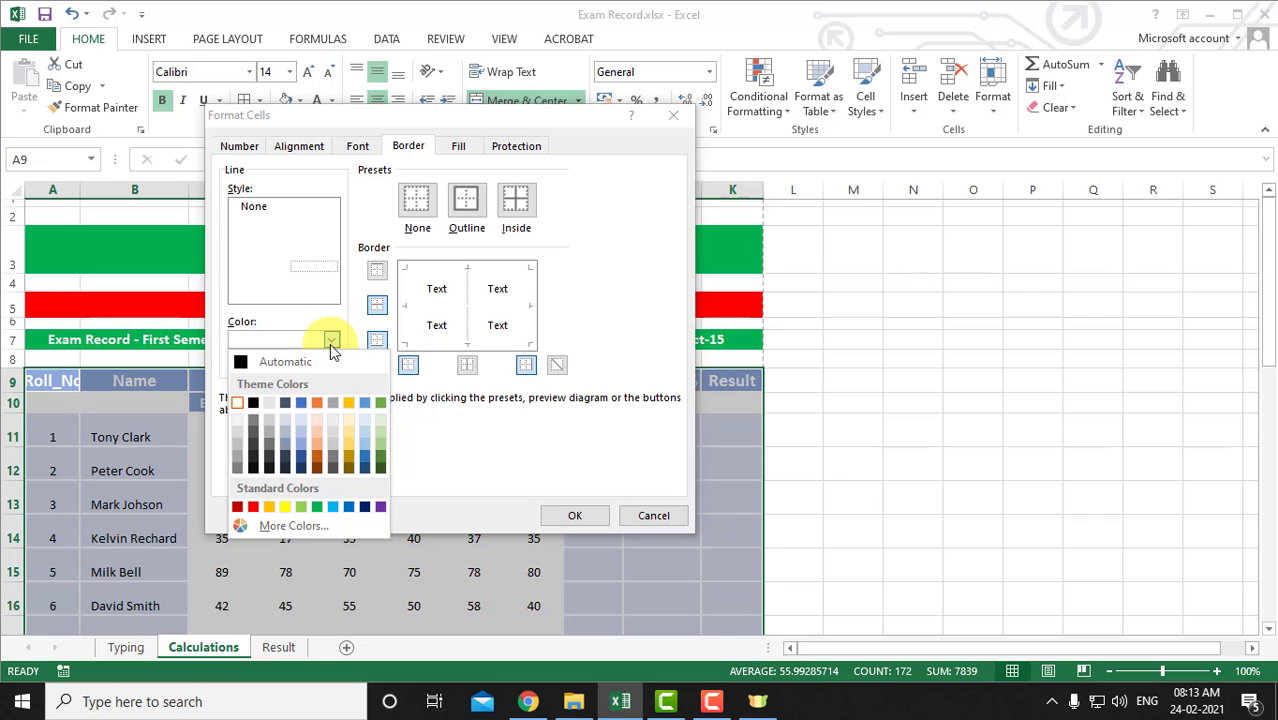
click(357, 320)
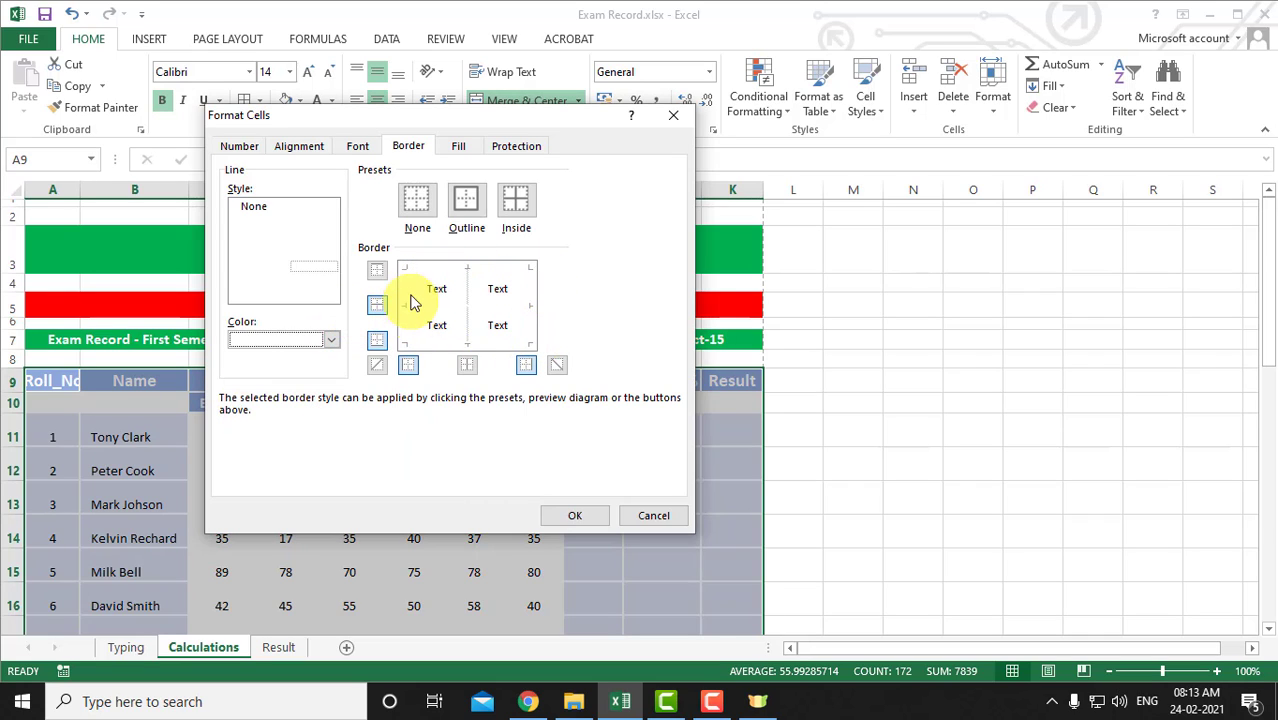
click(373, 340)
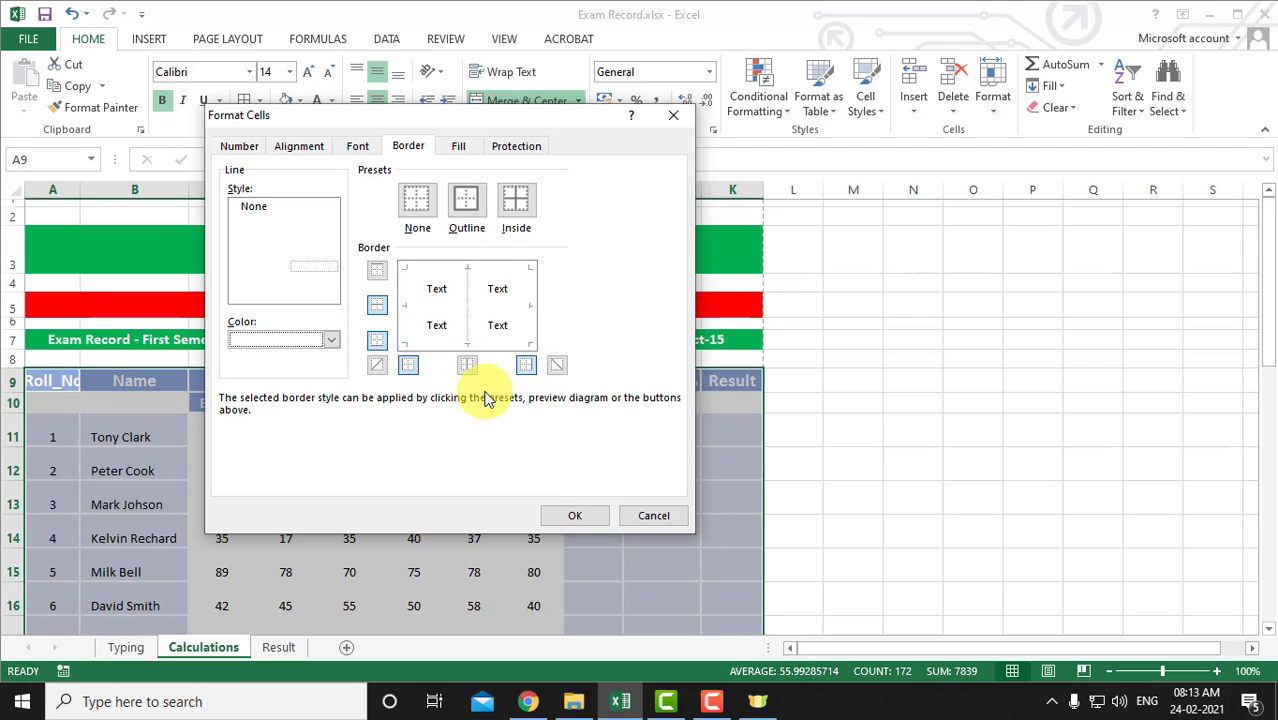
click(578, 516)
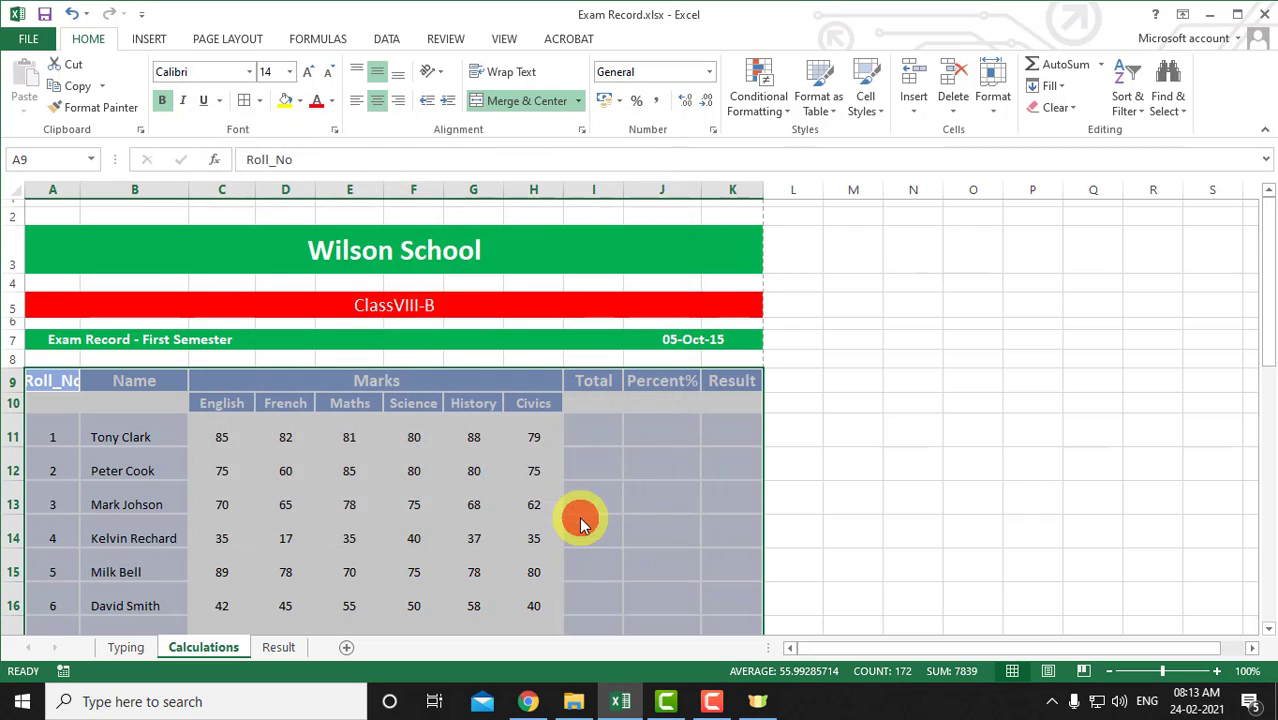
click(641, 493)
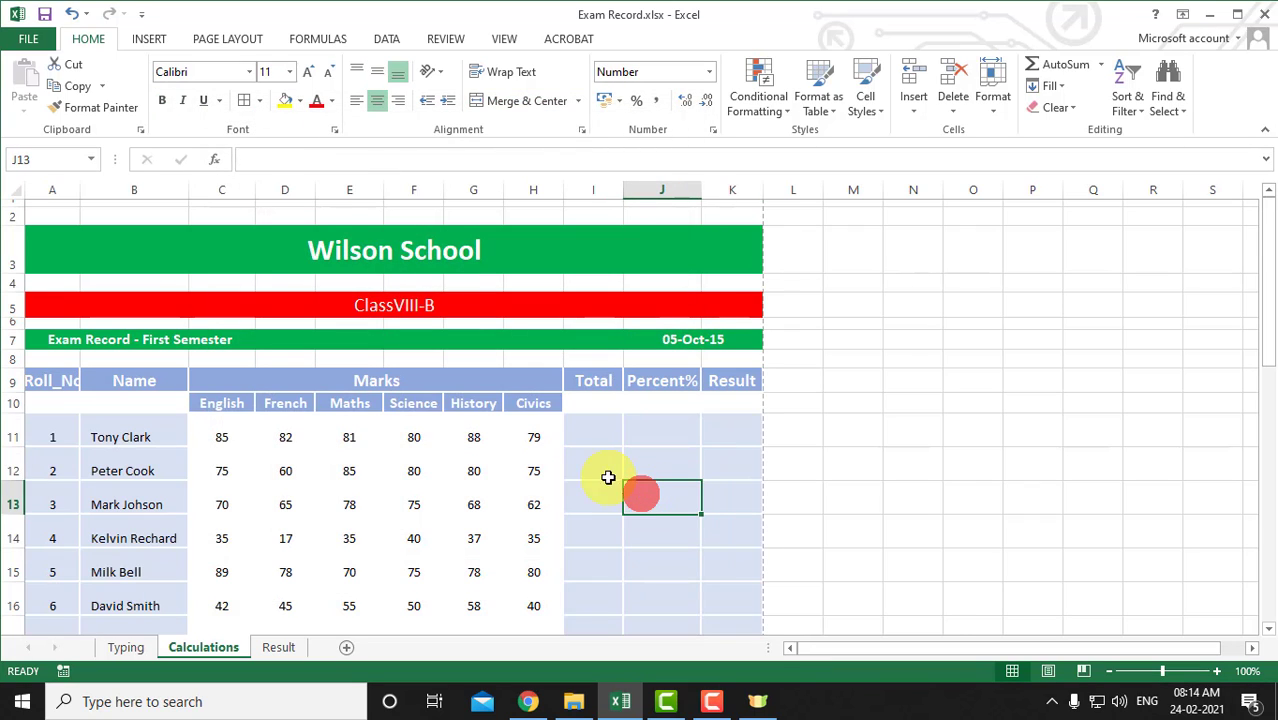
Look through the table down to row 30 and examine the first student's marks in C11:H11.
scroll(311, 382, down, 3)
scroll(311, 382, down, 4)
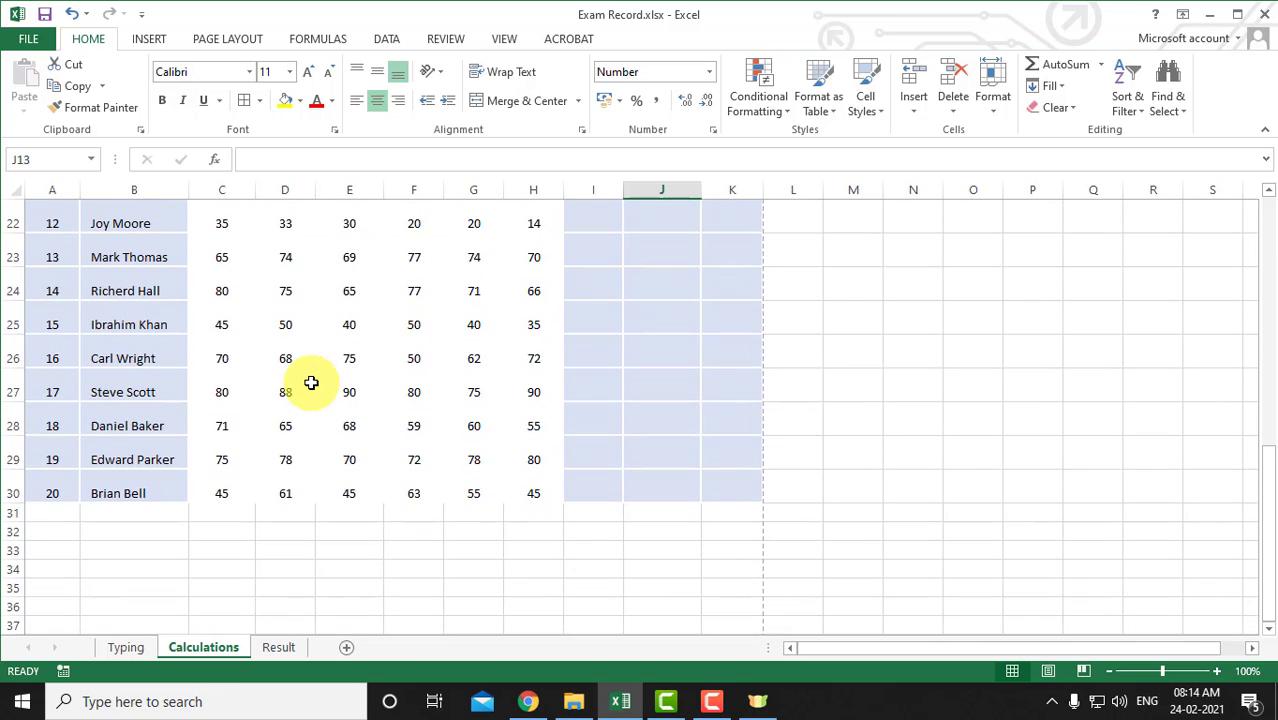
scroll(311, 382, up, 7)
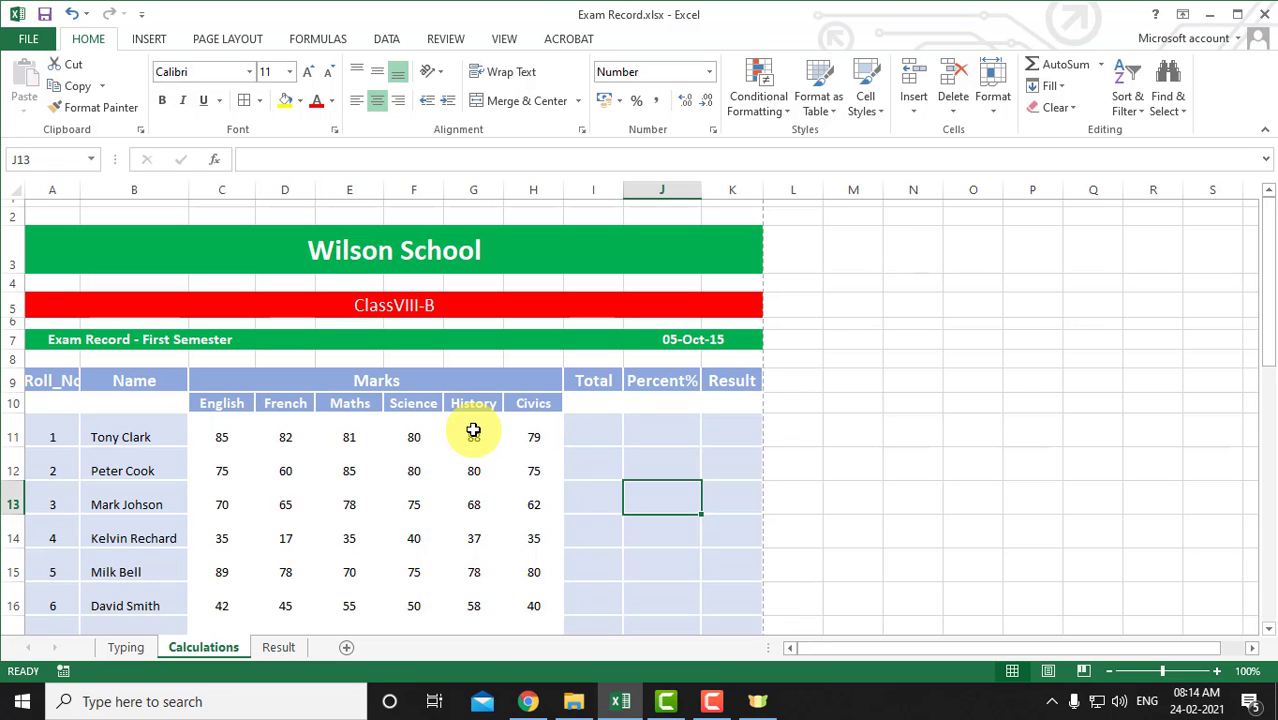
scroll(473, 430, down, 1)
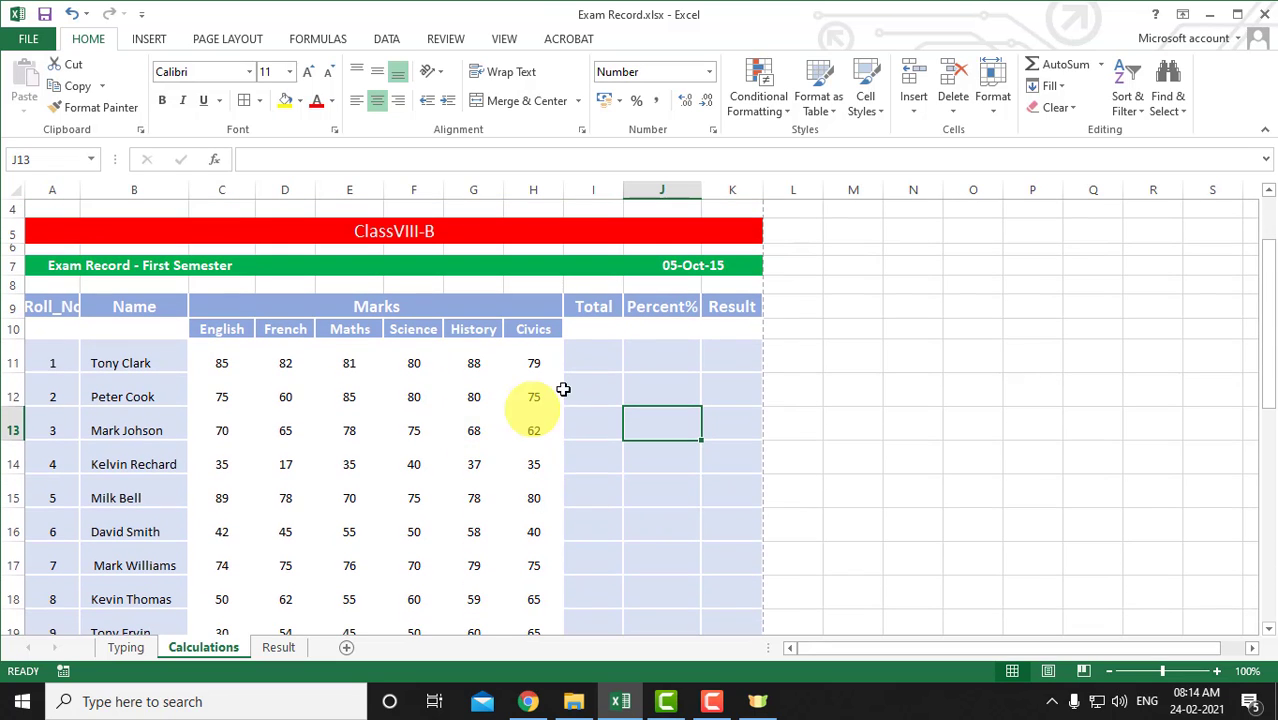
click(592, 356)
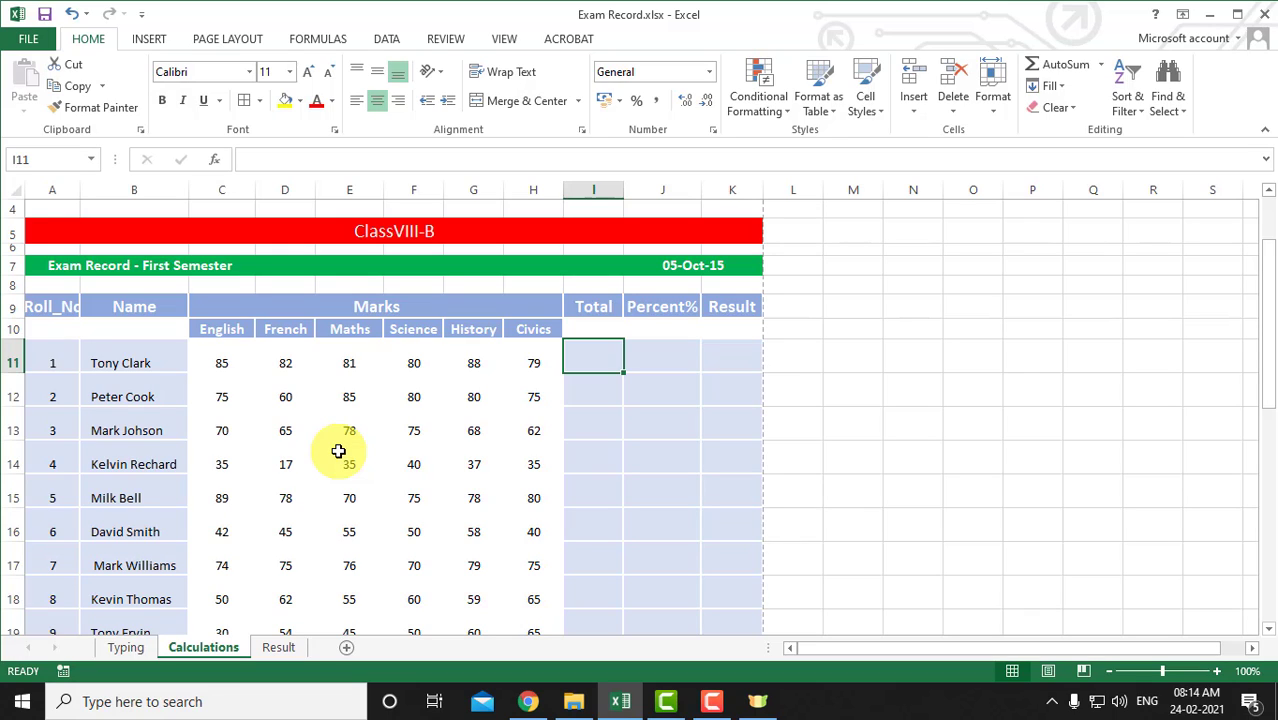
click(125, 357)
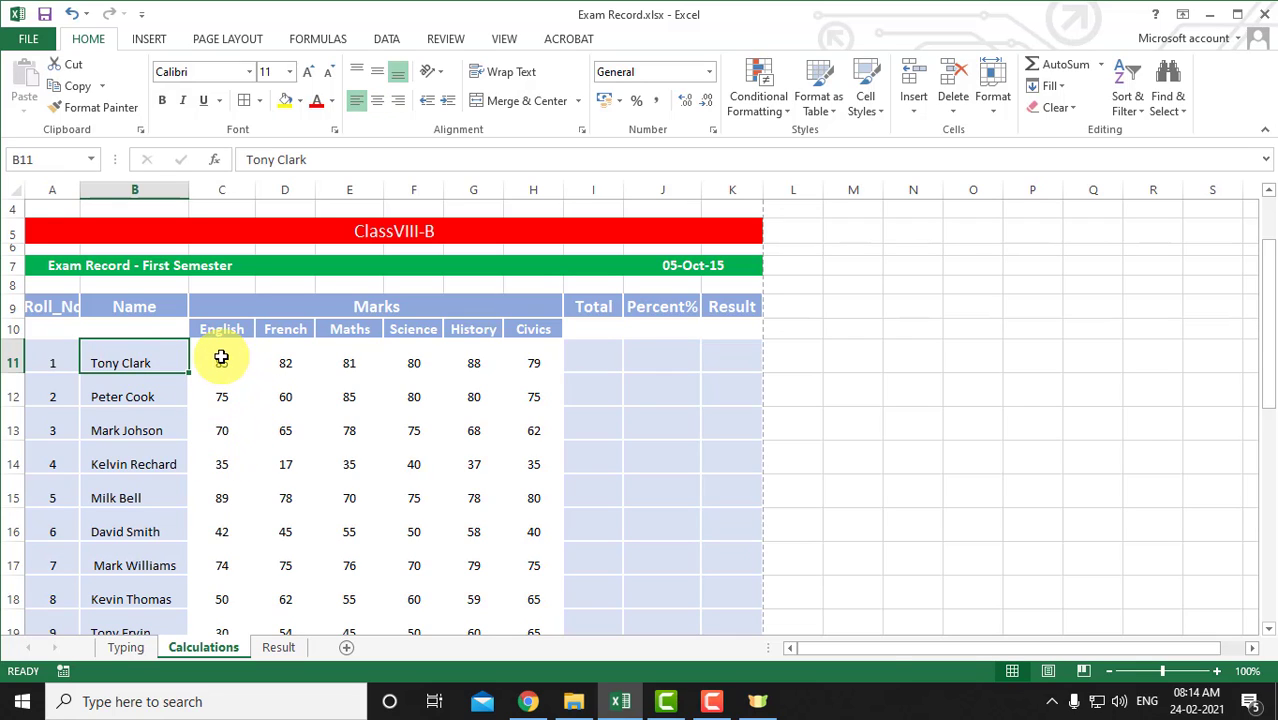
drag(222, 357, 540, 358)
Calculate the first student's total in I11 with the formula =SUM(C11:H11).
click(587, 358)
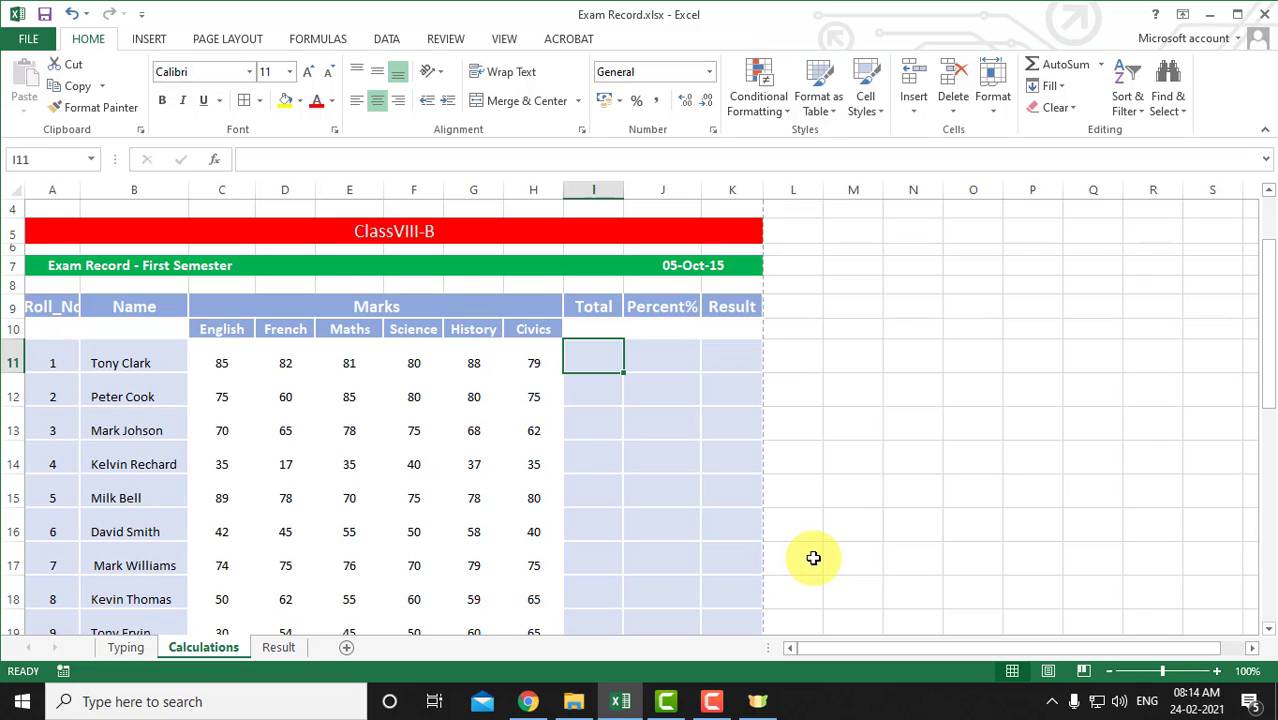
text(=sum)
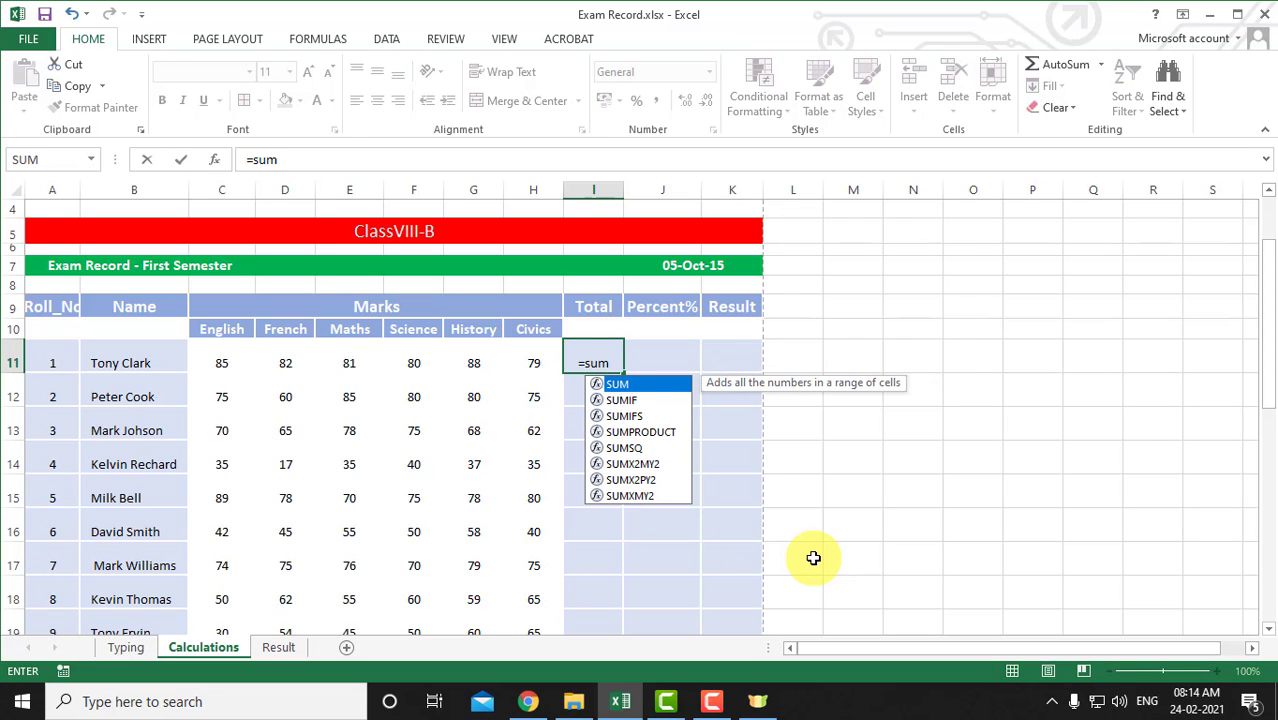
key(Tab)
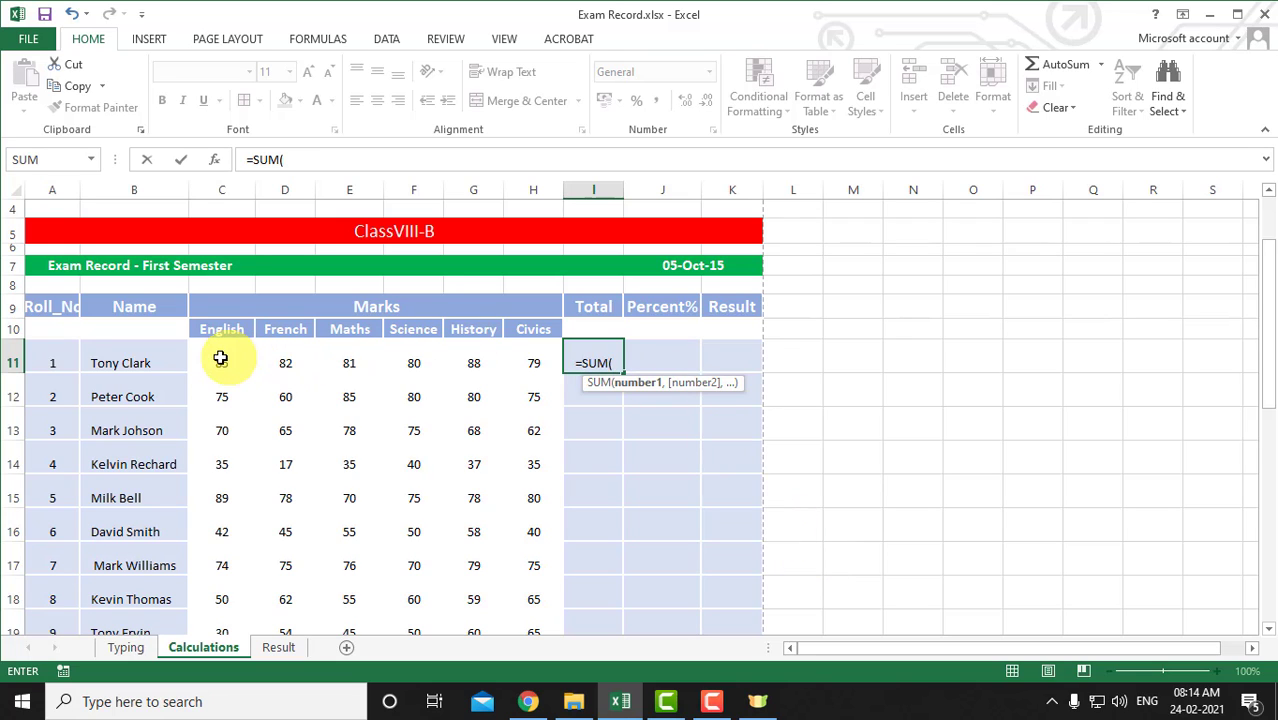
drag(208, 360, 539, 360)
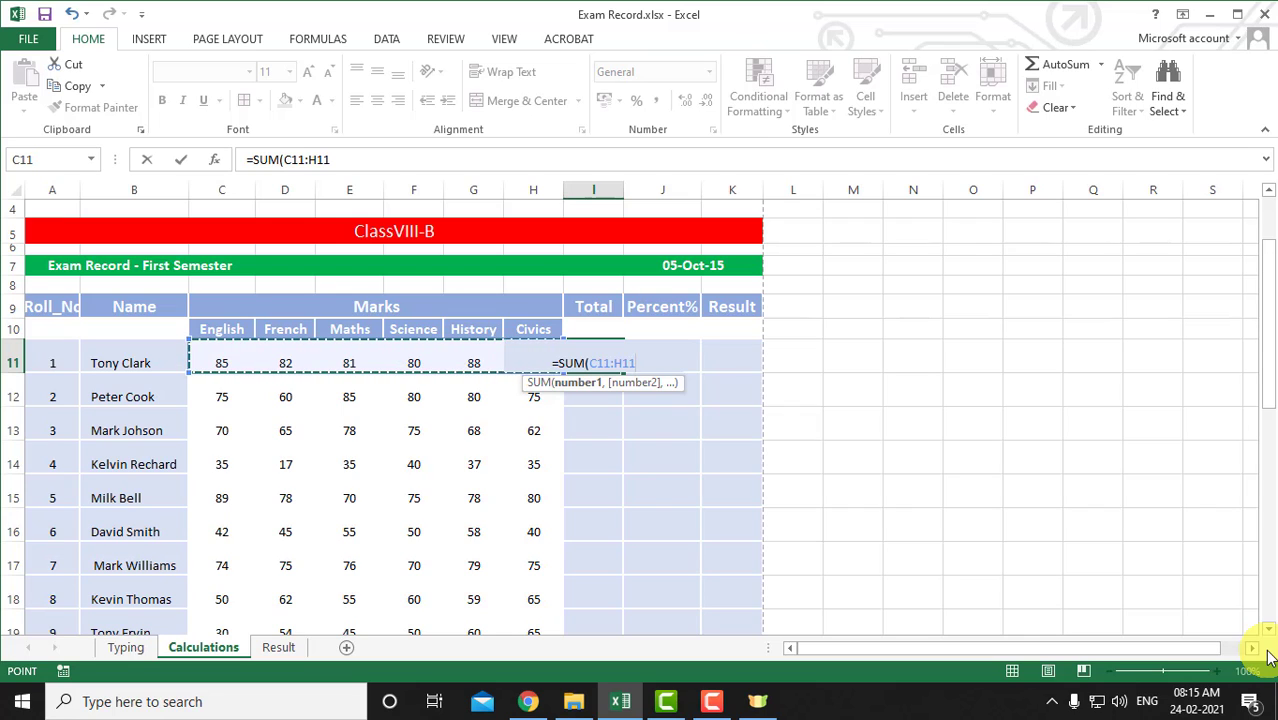
text())
key(Return)
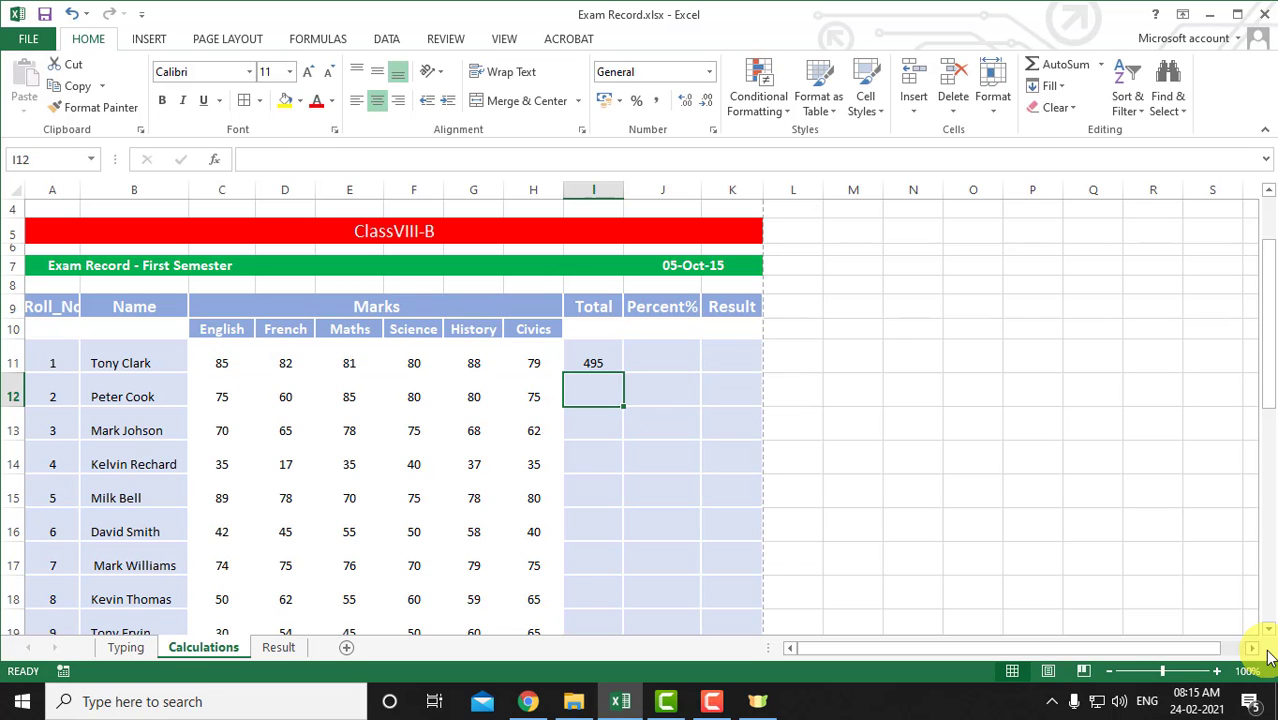
Enlarge the sheet view to 120% and check the formula behind the first student's total in I11.
click(1216, 671)
click(1217, 677)
scroll(698, 531, up, 2)
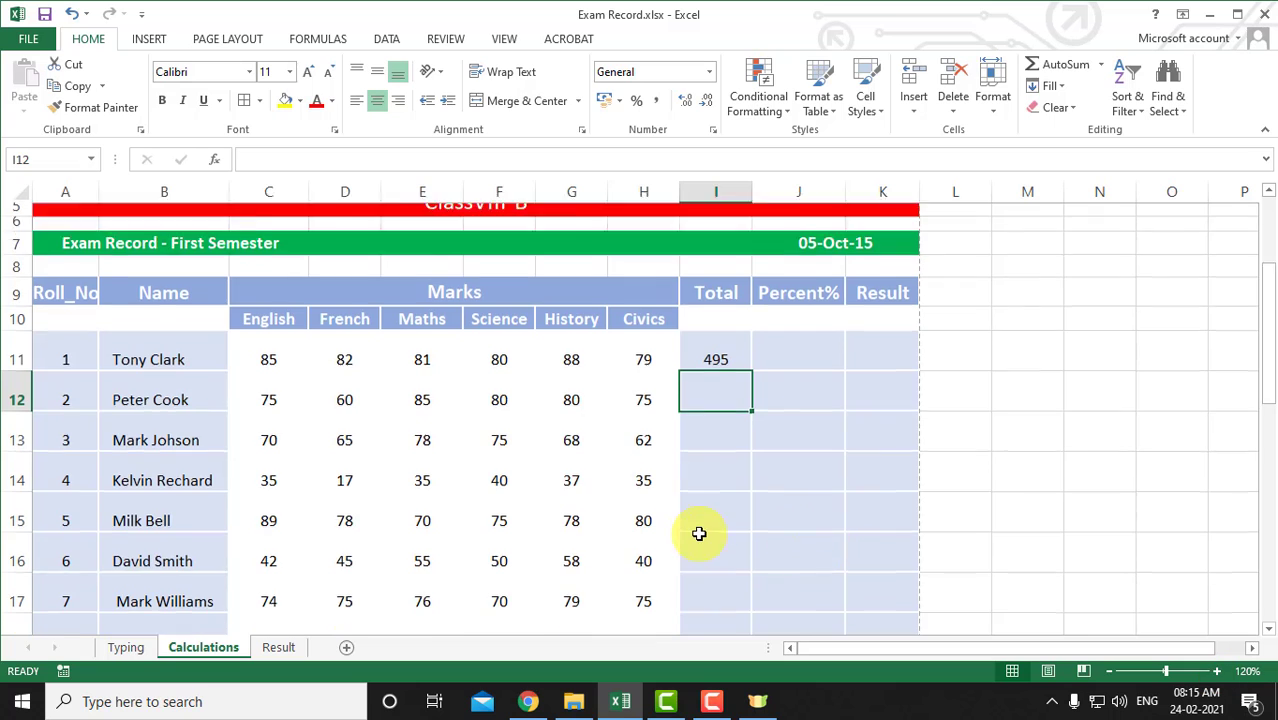
scroll(685, 486, down, 2)
click(713, 345)
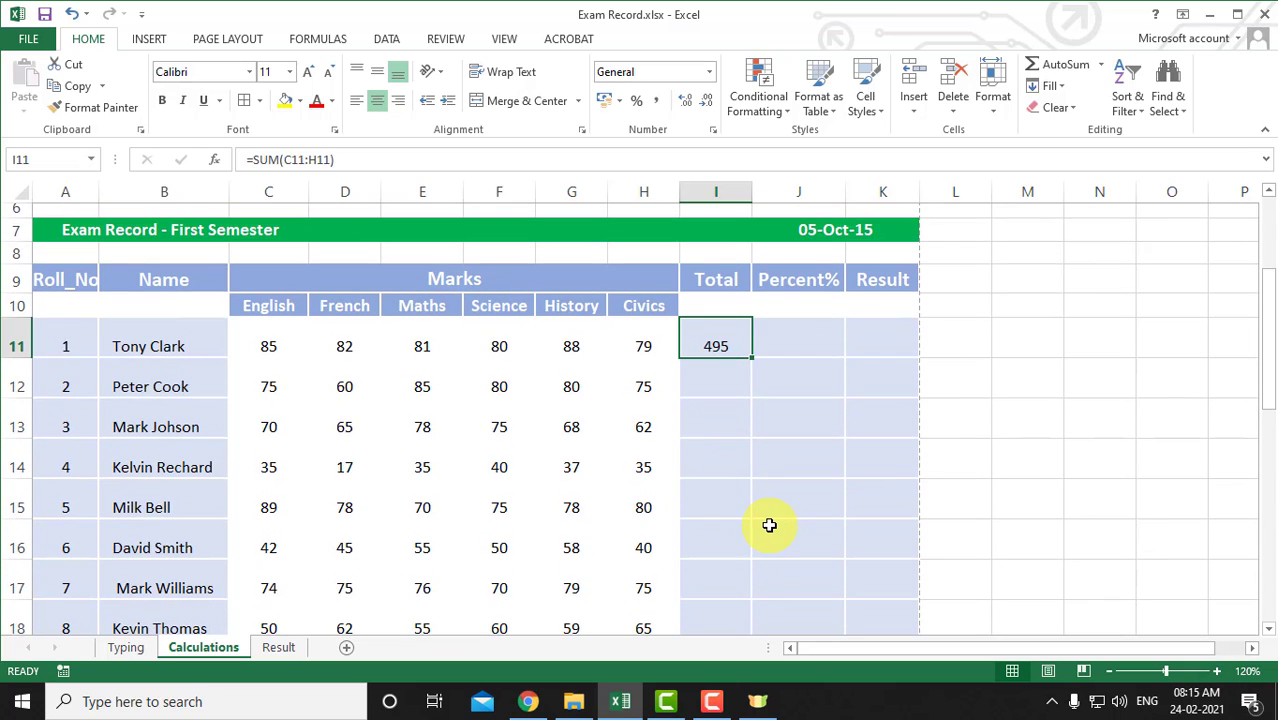
Try the formula =I11/600*100 for the first student's percentage in J11, and clear the cell again.
click(794, 338)
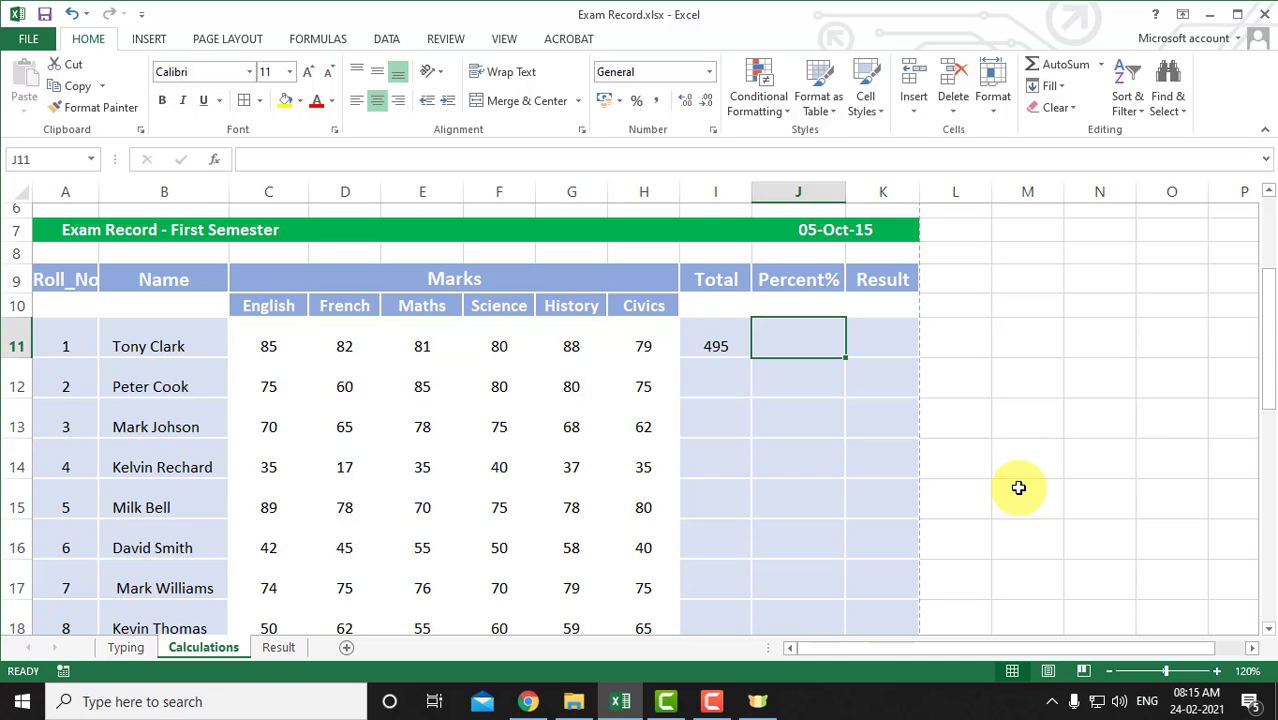
text(=)
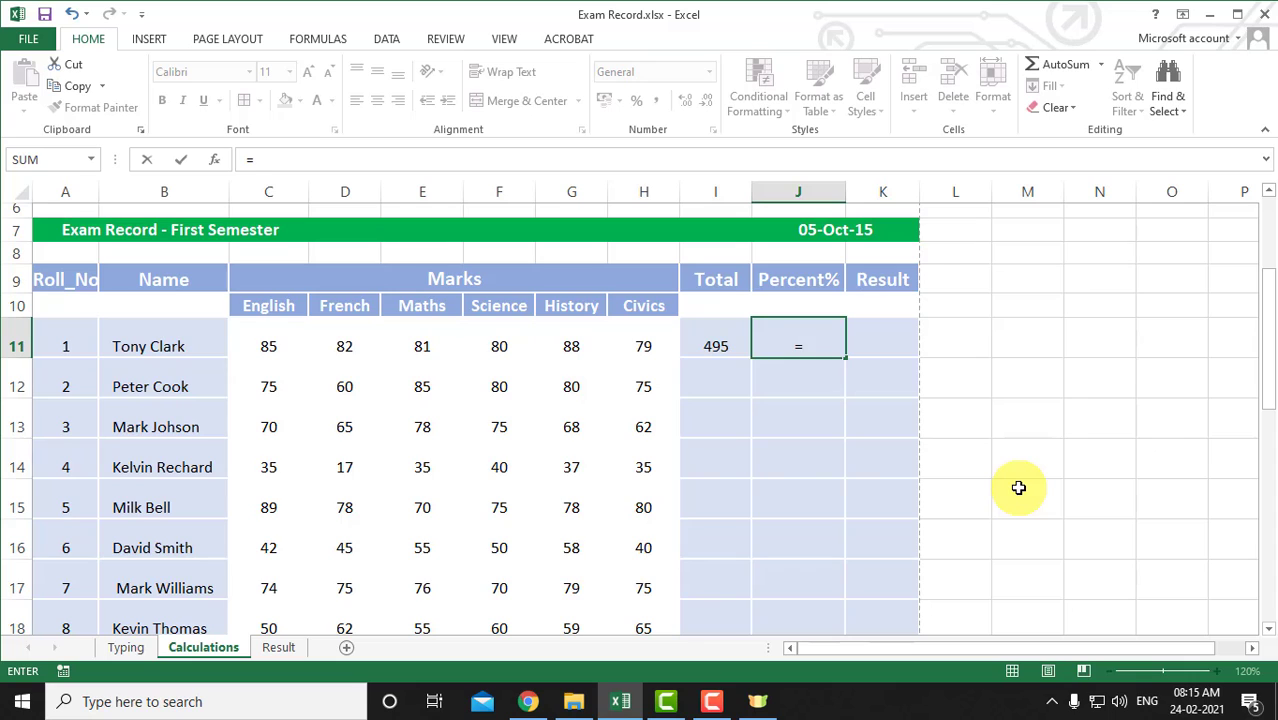
key(Left)
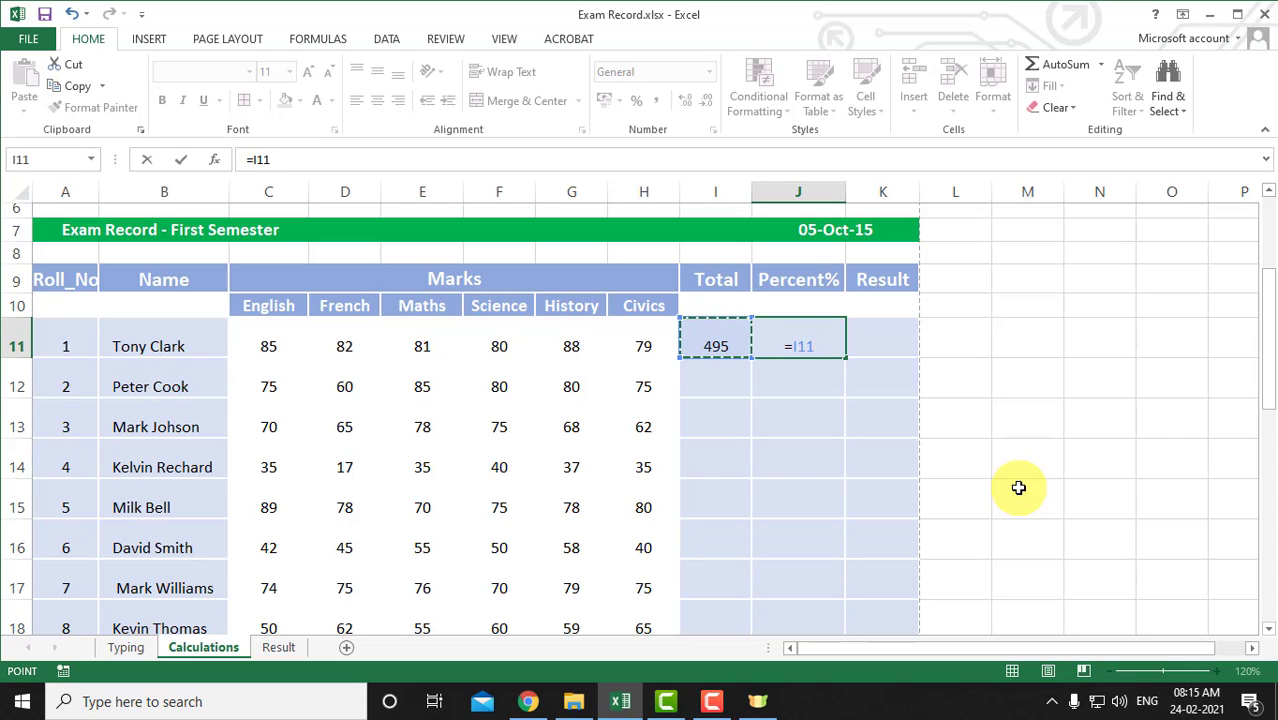
text(/6)
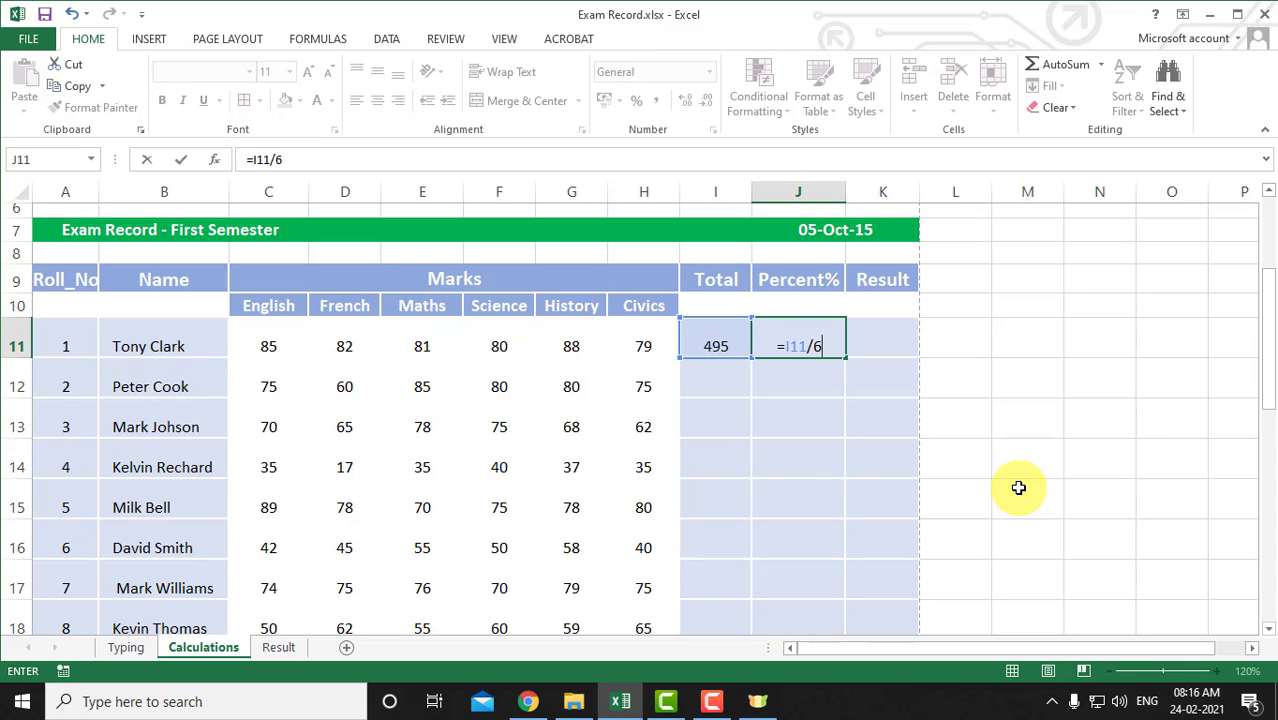
text(00*100)
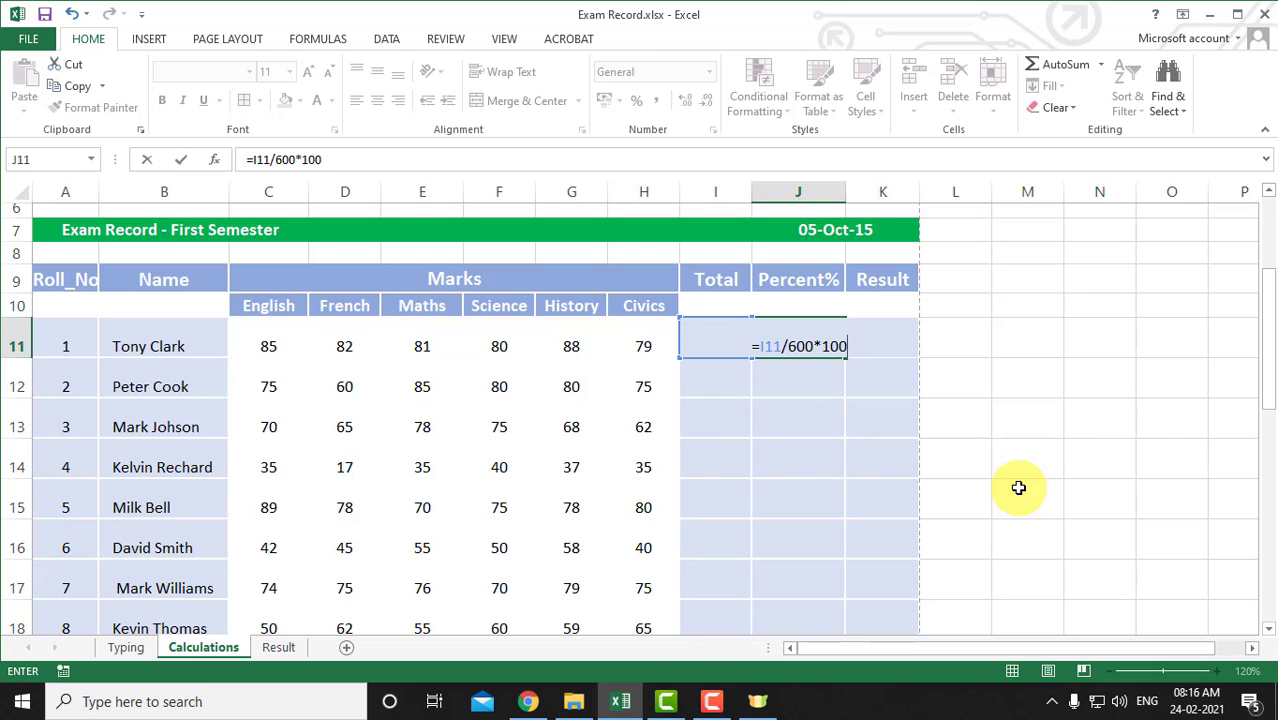
key(Return)
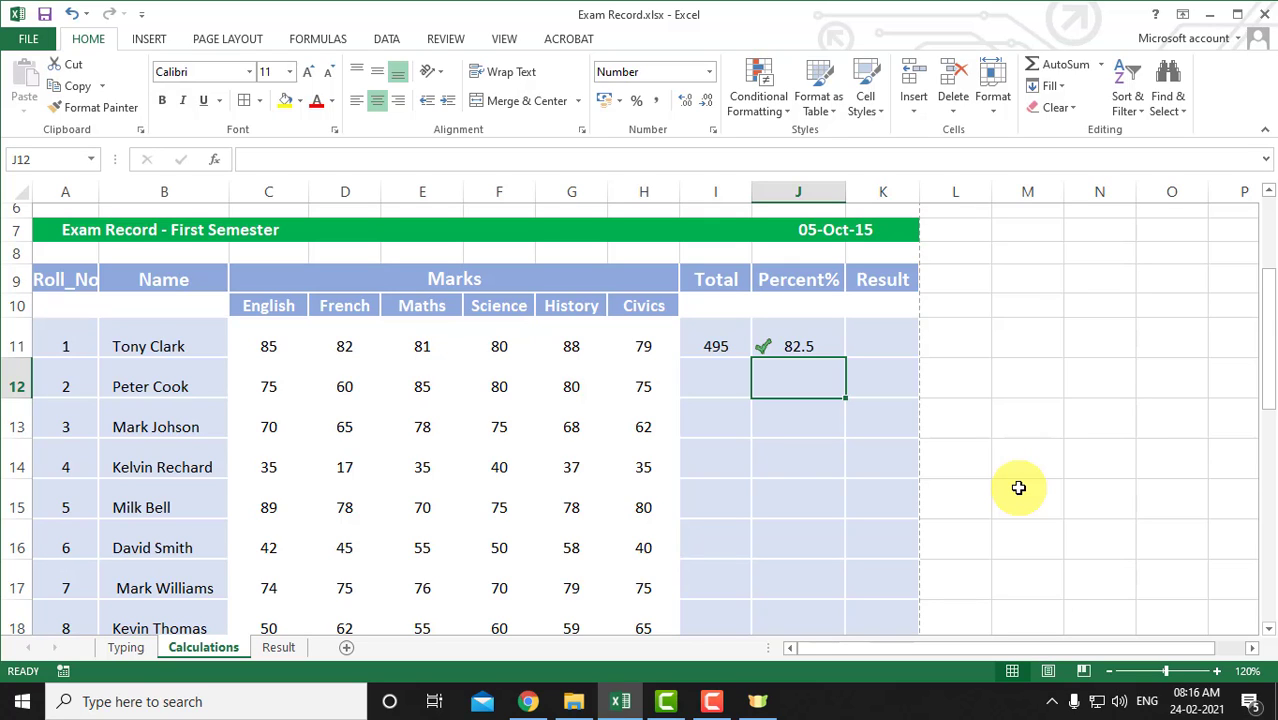
key(Up)
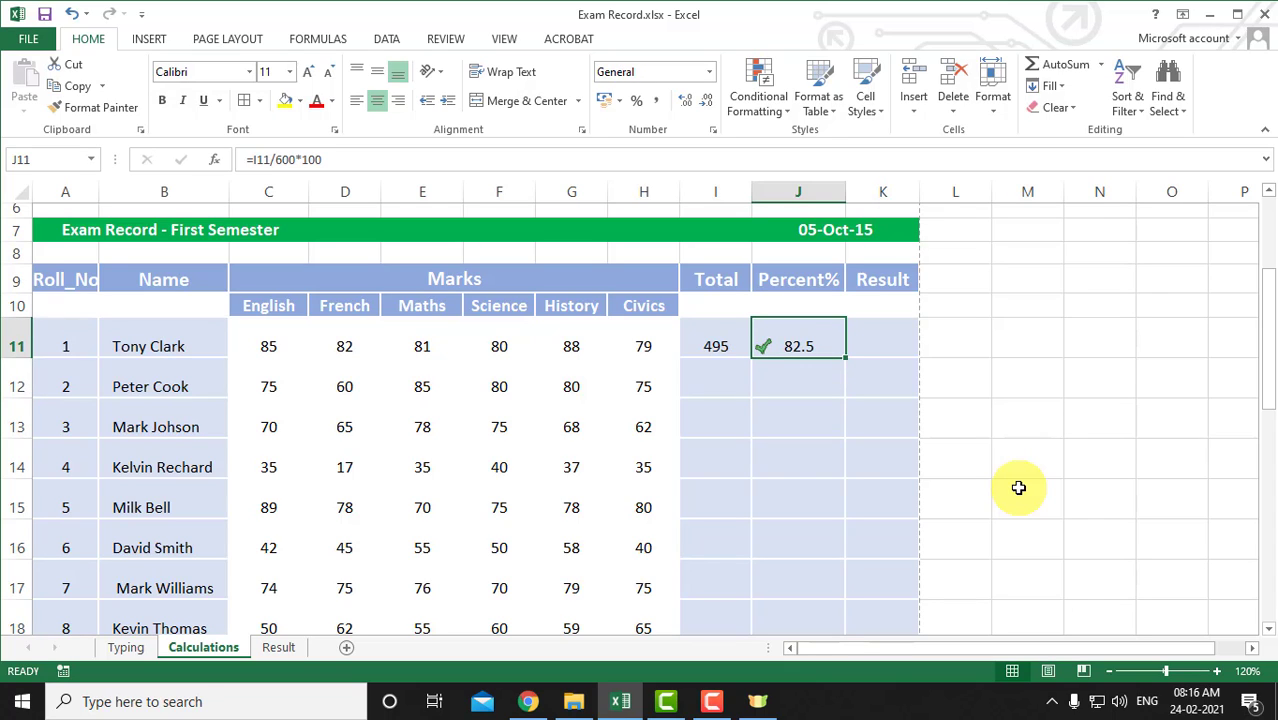
key(Delete)
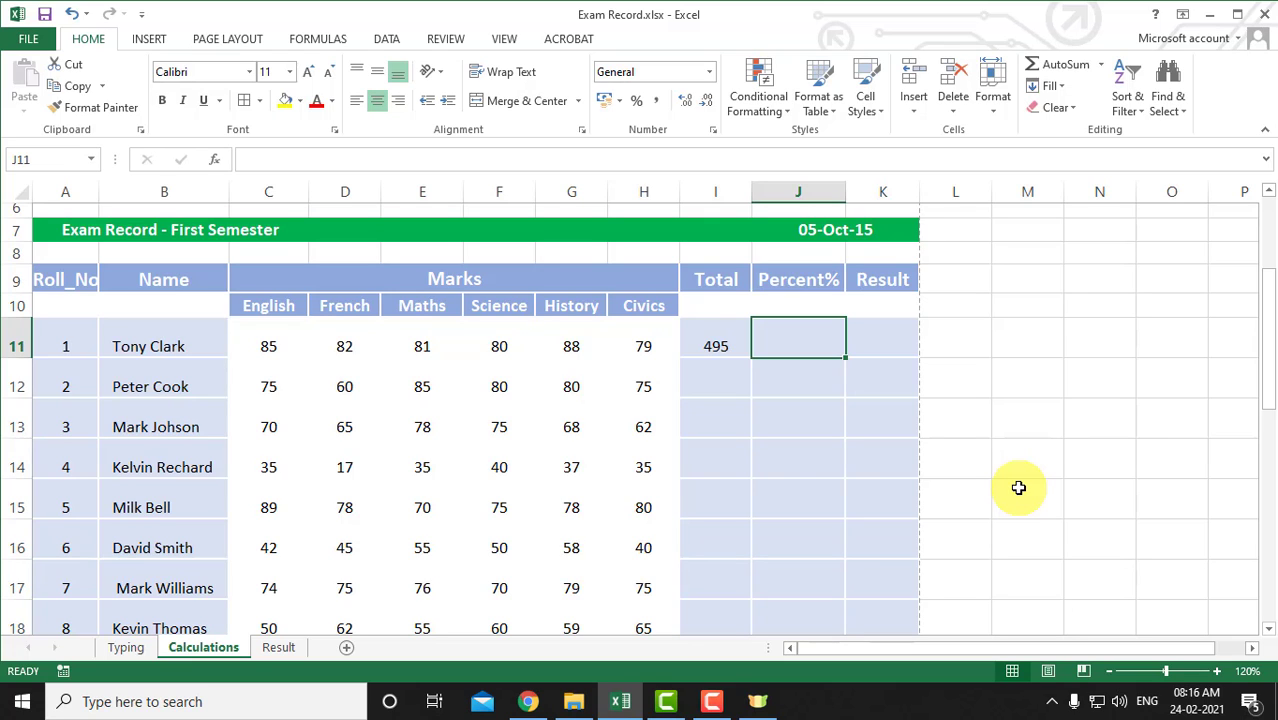
Calculate the first student's percentage in J11 with the formula =AVERAGE(C11:H11).
text(=aver)
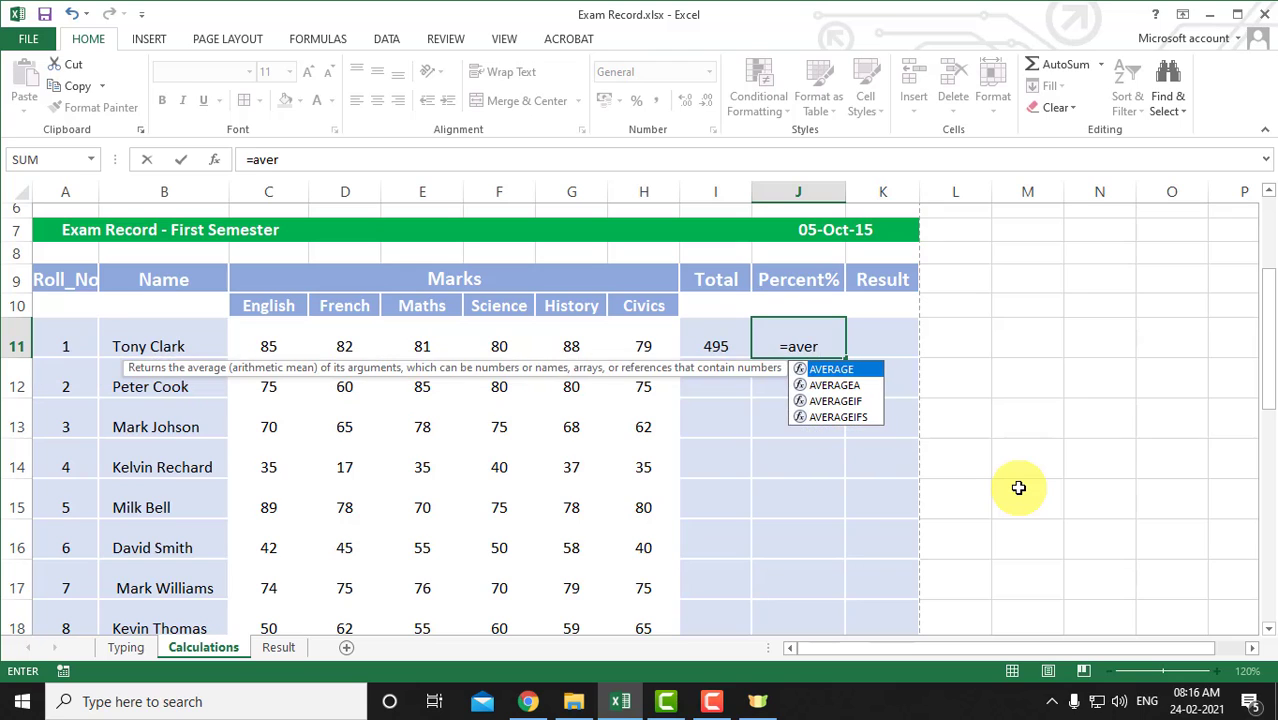
key(Tab)
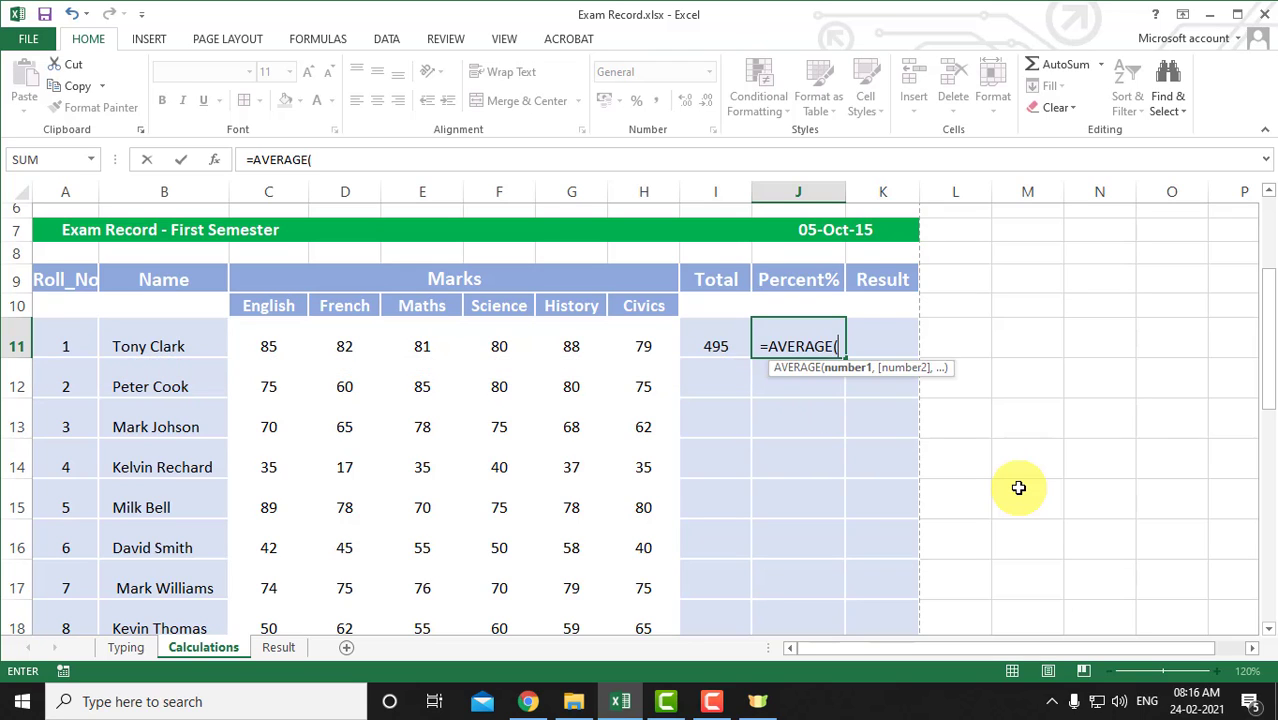
key(Left)
key(Left)
key(shift+Left)
key(shift+Left)
key(shift+Left)
key(shift+Left)
key(shift+Left)
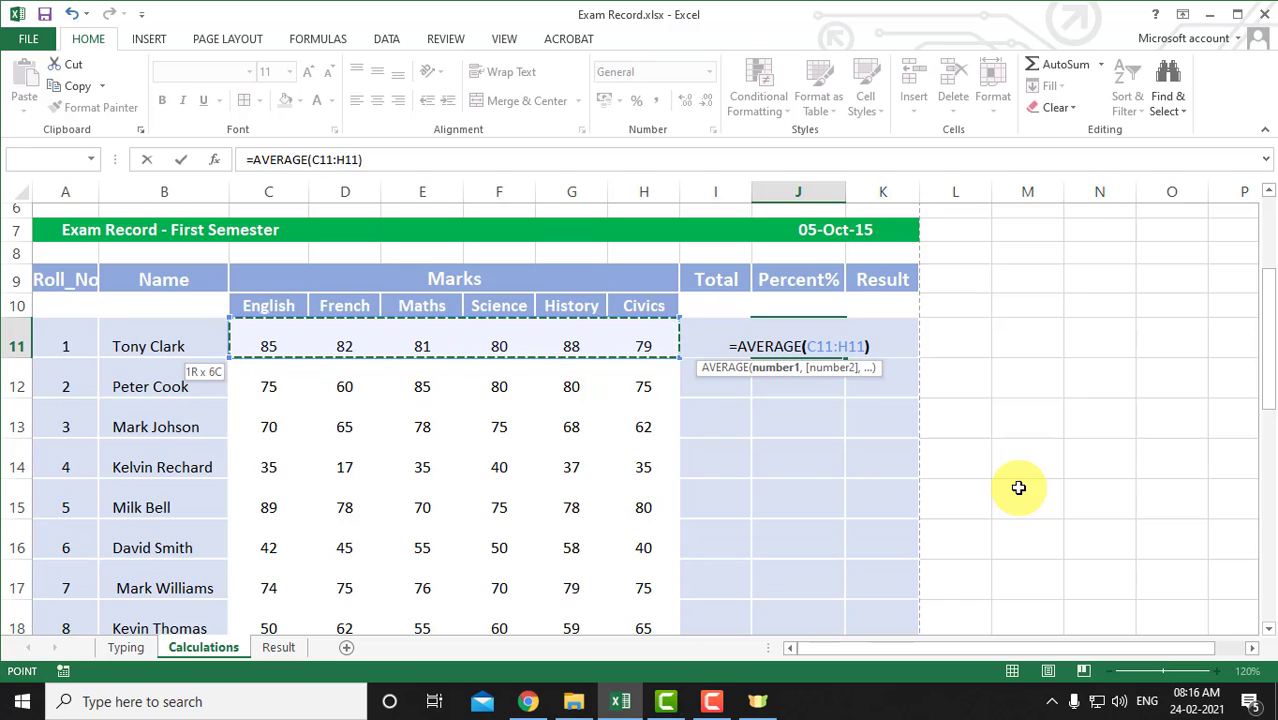
key(Return)
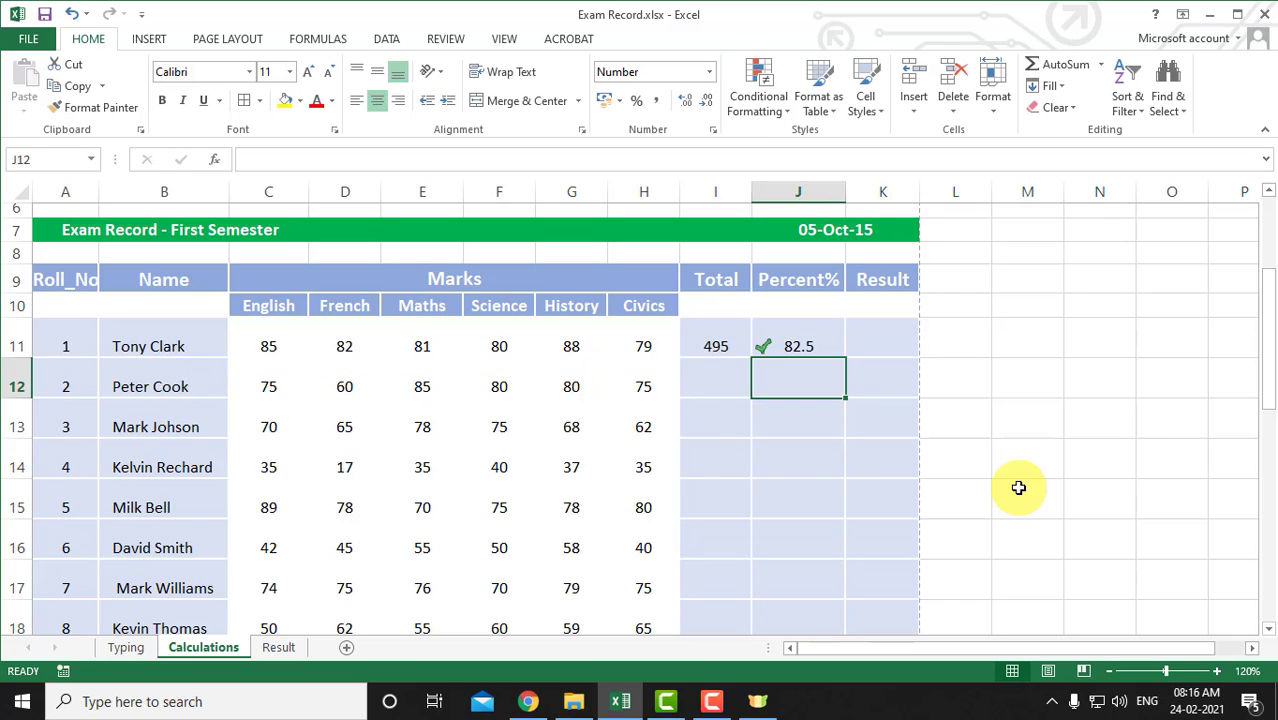
key(Up)
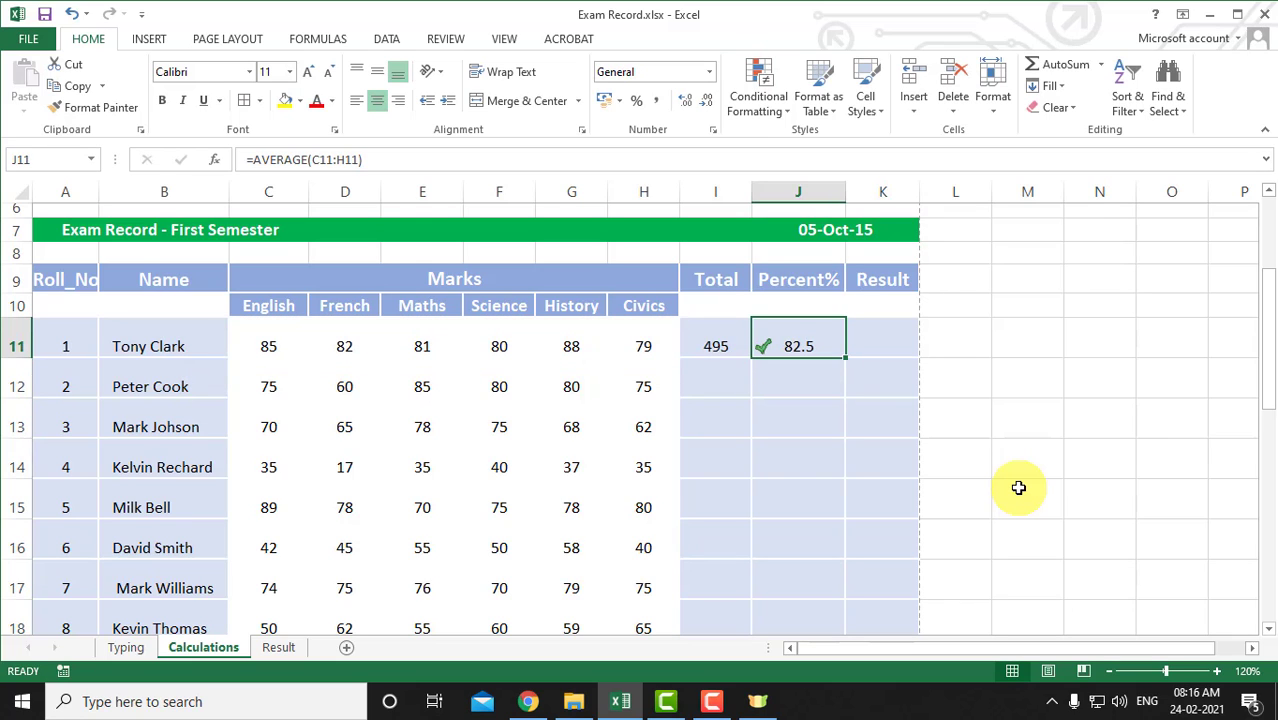
key(Right)
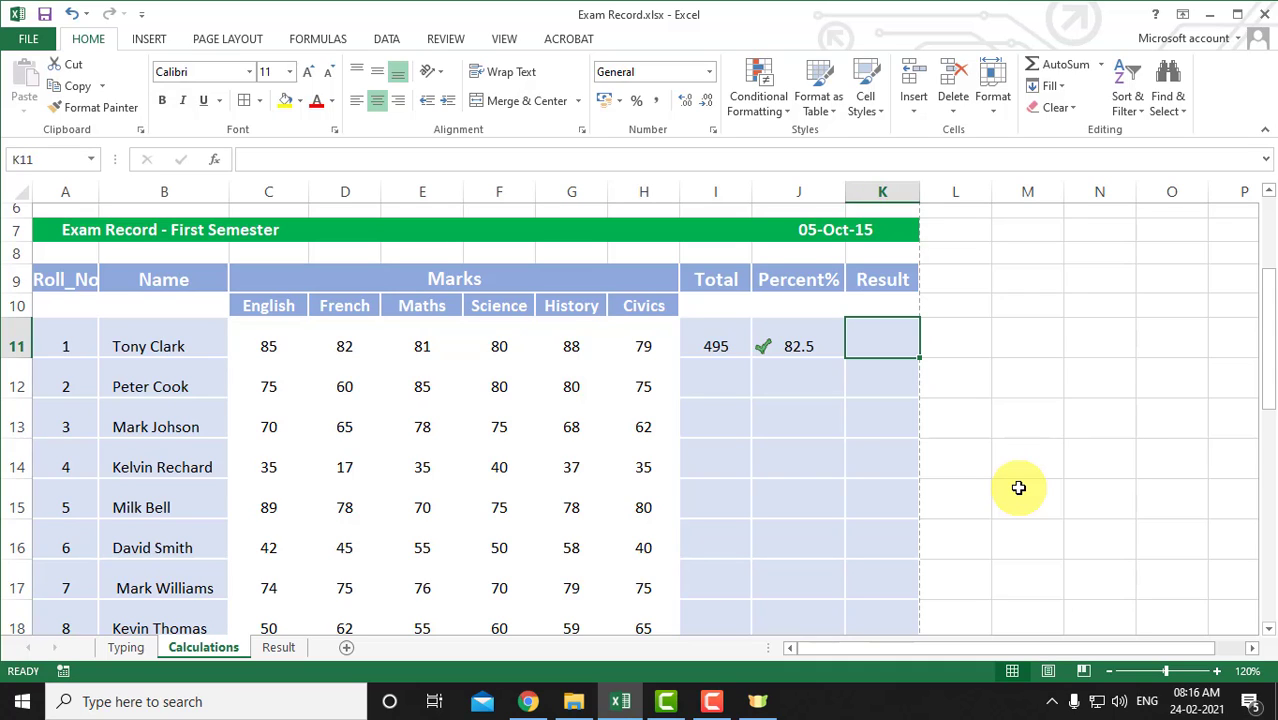
Fill the first student's Total and Percent% formulas down columns I and J for all the students.
key(Left)
key(Left)
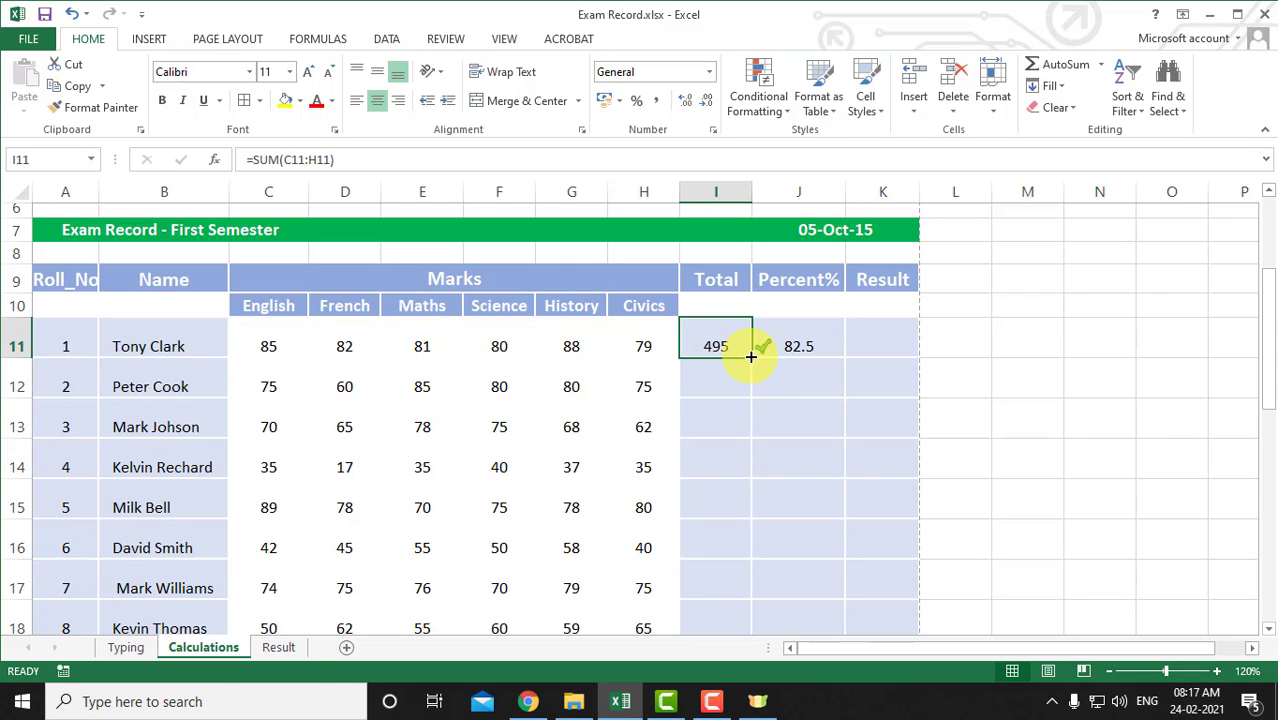
drag(751, 357, 748, 374)
double_click(752, 352)
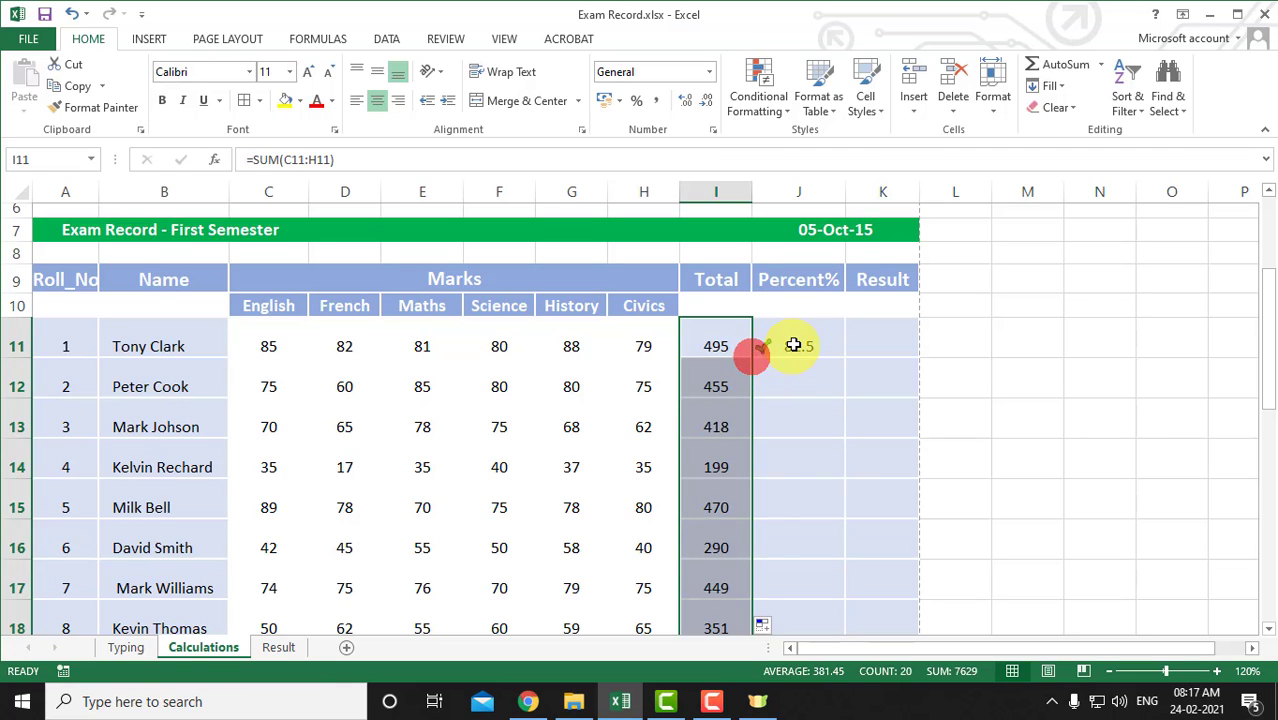
click(793, 346)
double_click(845, 357)
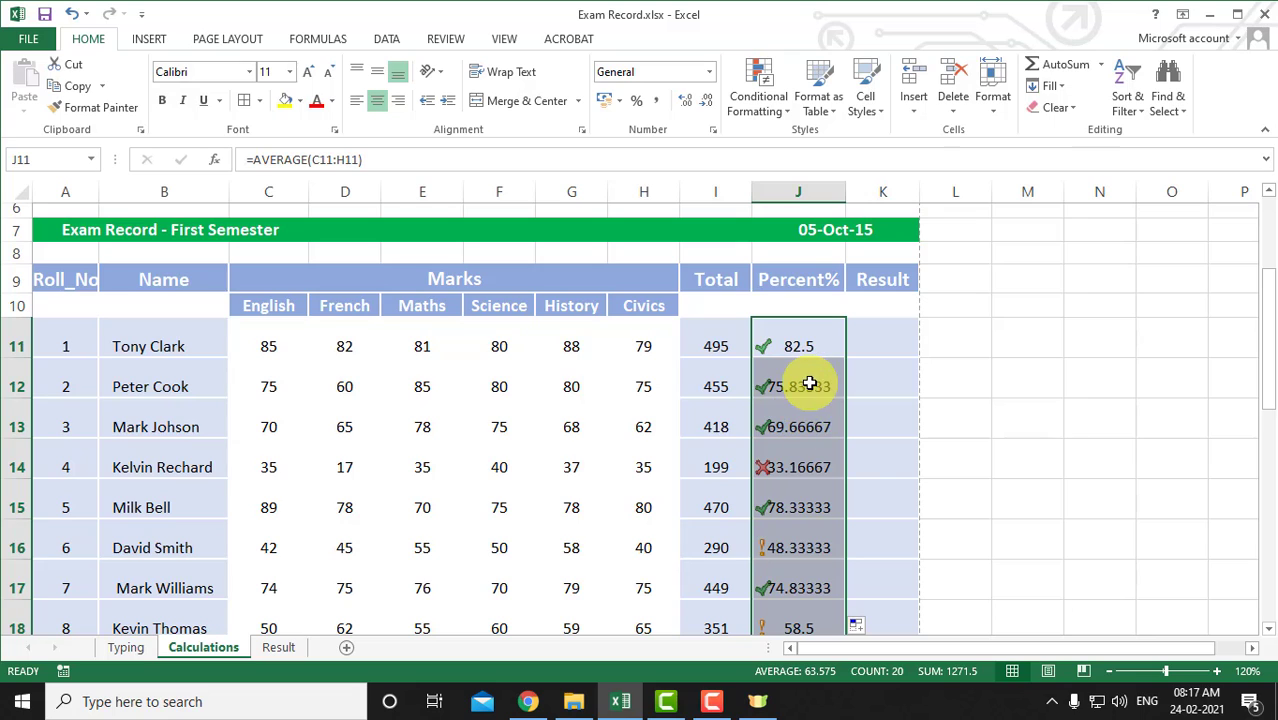
Check the copied percentage formulas and display all the Percent% values in column J with two decimal places.
click(812, 384)
click(812, 422)
click(808, 467)
click(808, 505)
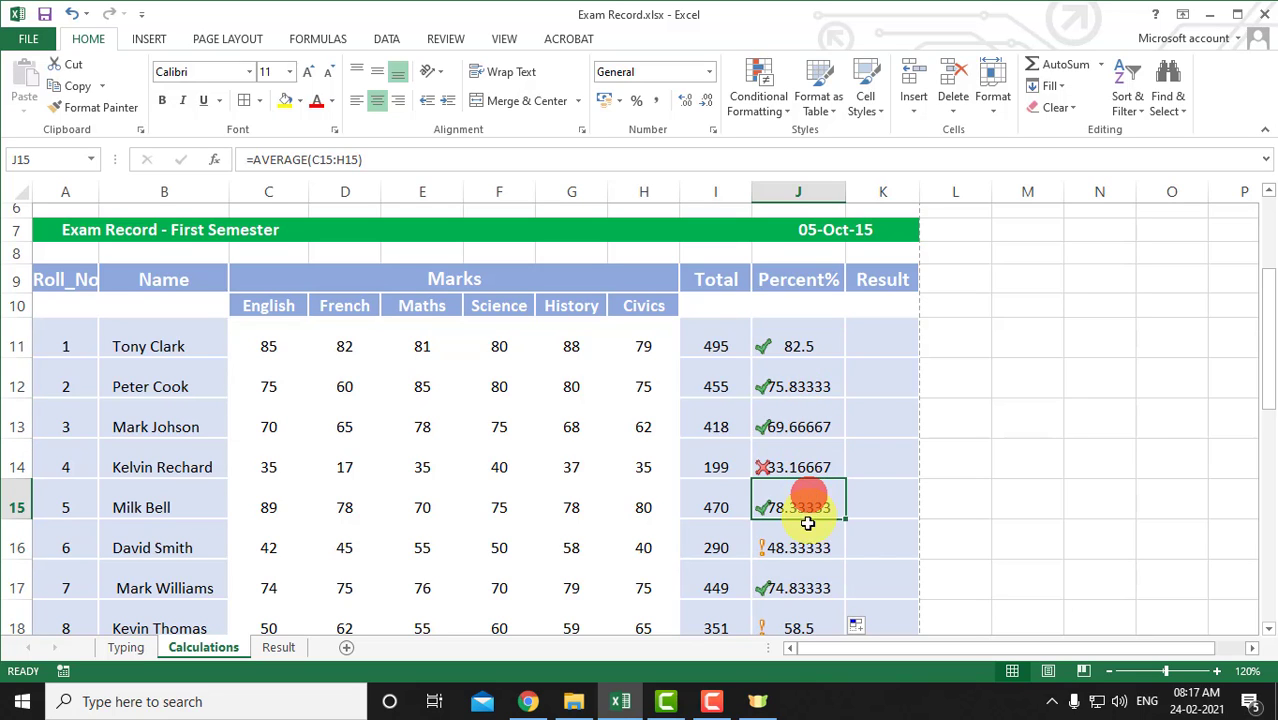
click(808, 540)
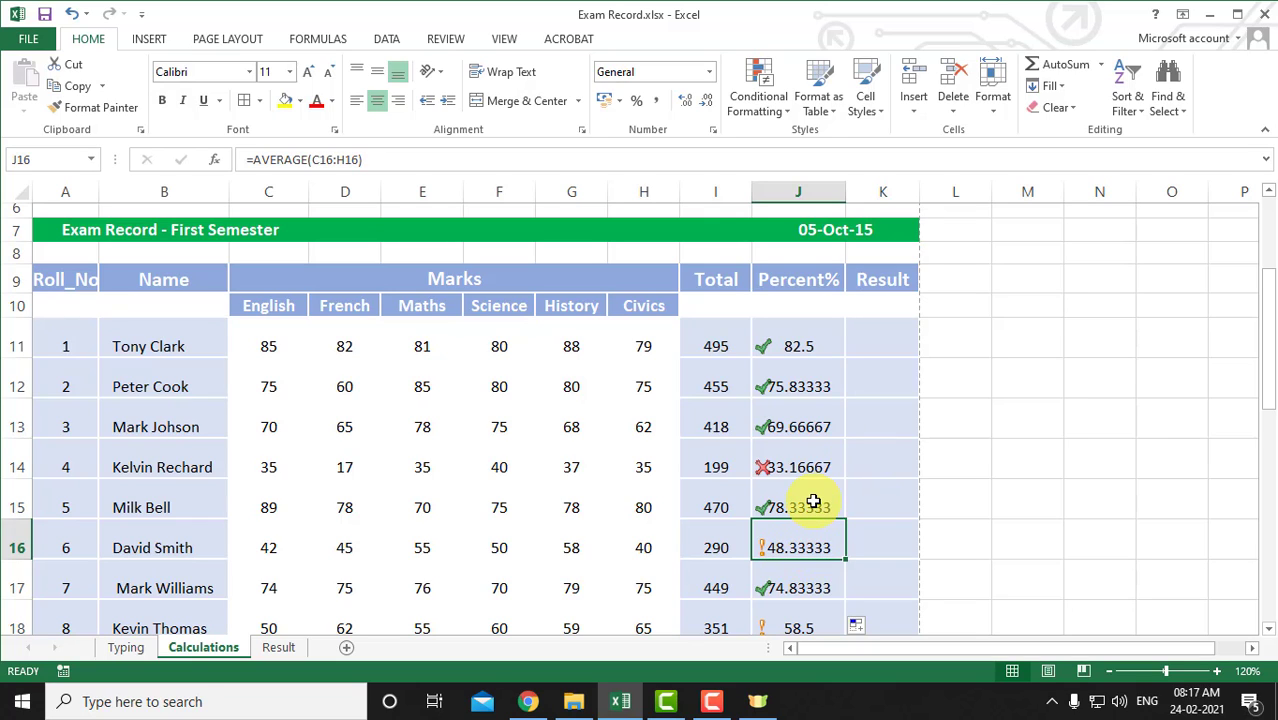
drag(798, 346, 796, 592)
scroll(736, 522, up, 6)
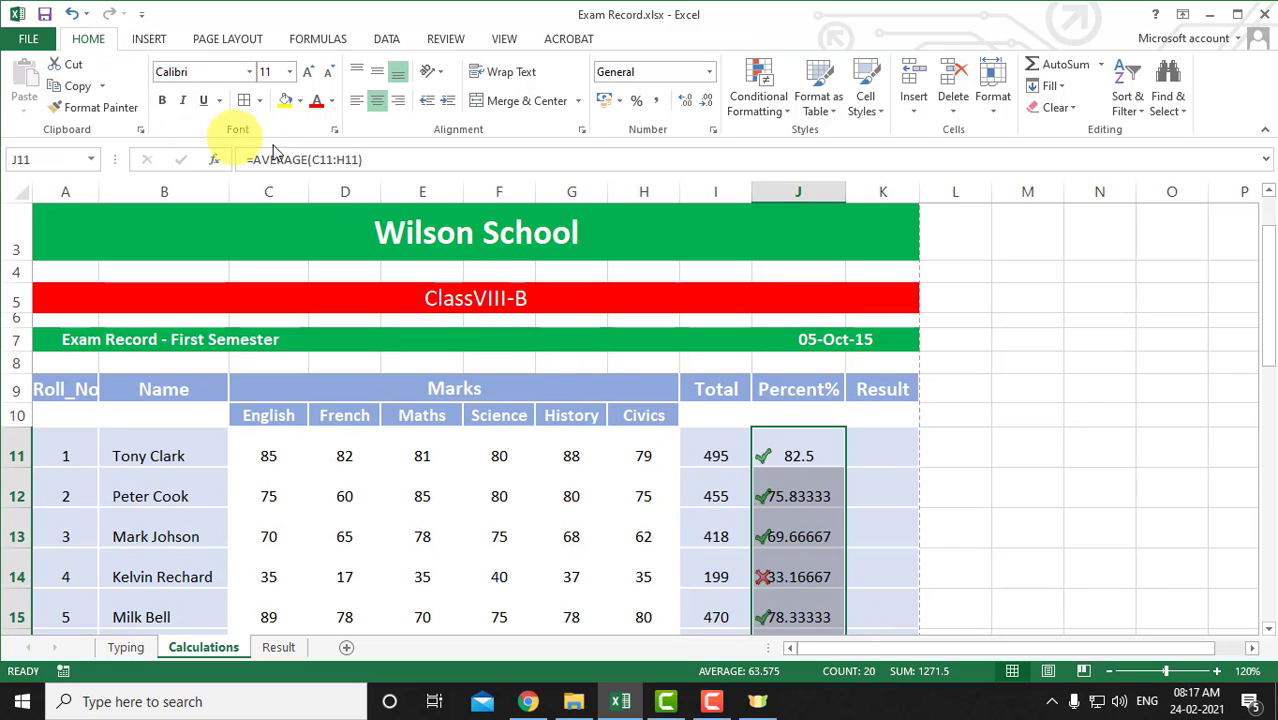
click(707, 103)
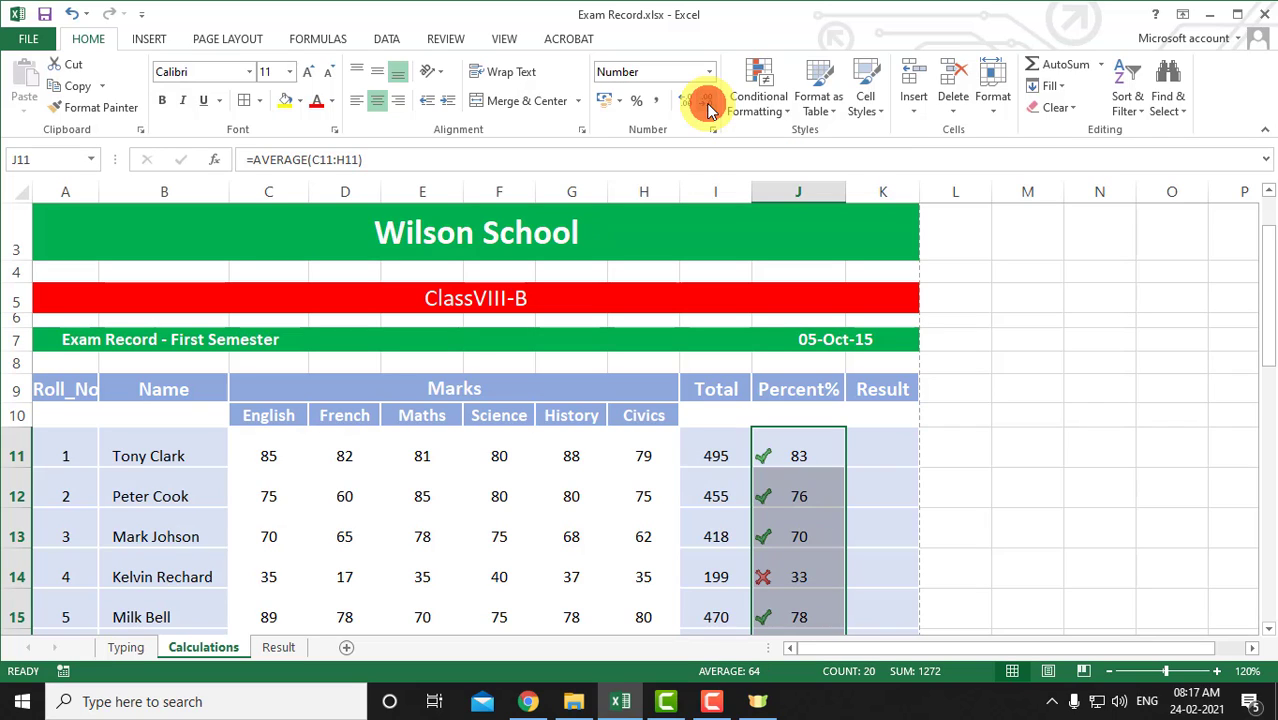
click(682, 105)
click(682, 105)
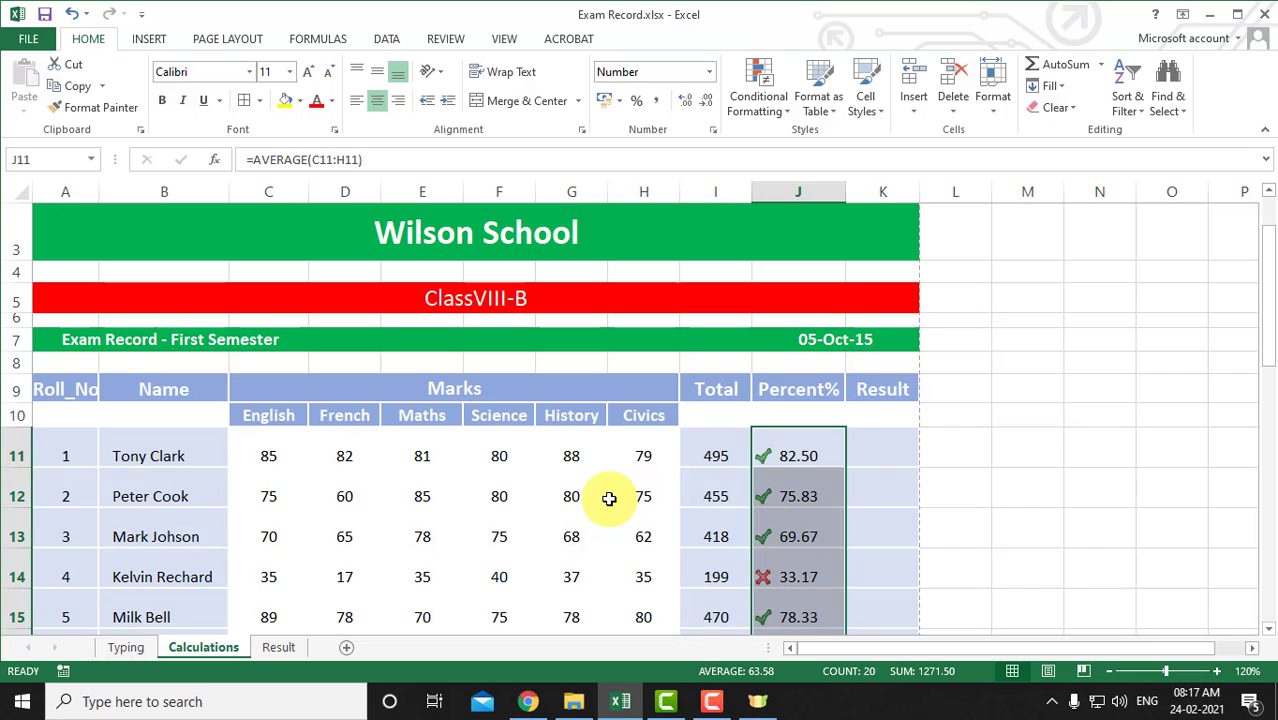
Enter the text note IF in cell M5, beside the exam table.
click(880, 452)
drag(890, 645, 1002, 648)
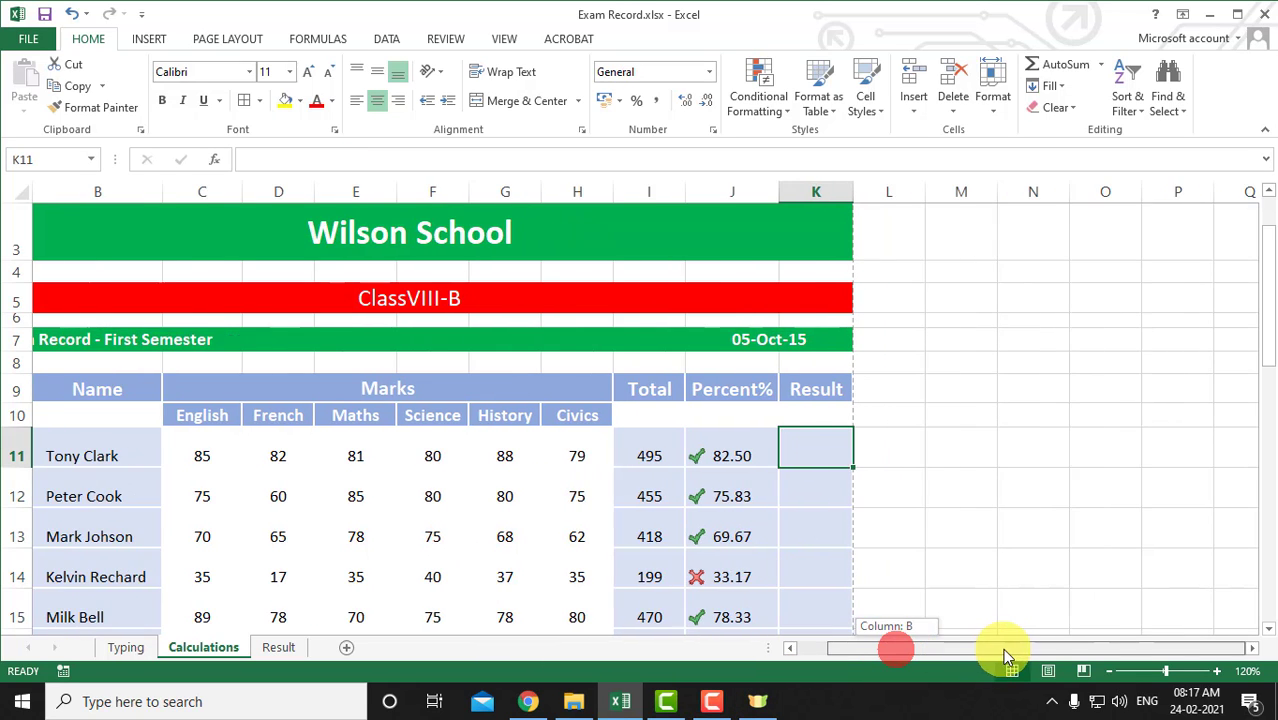
click(1252, 648)
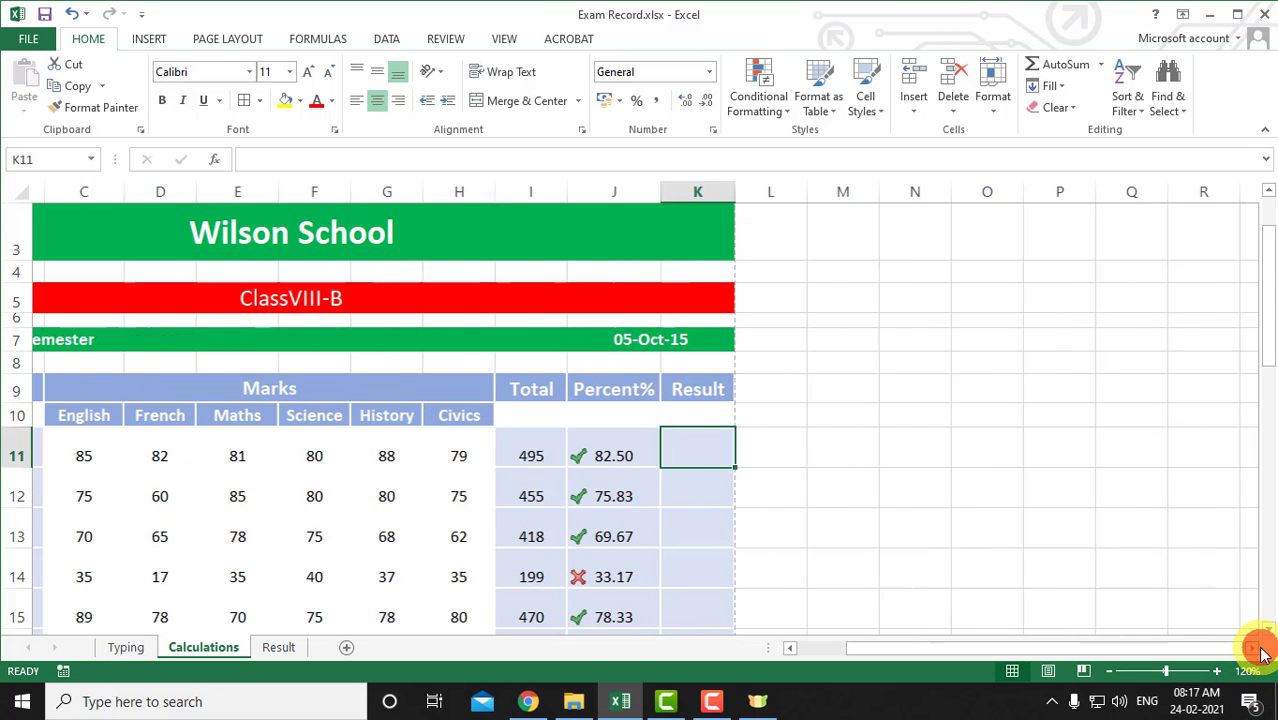
click(1252, 648)
click(833, 361)
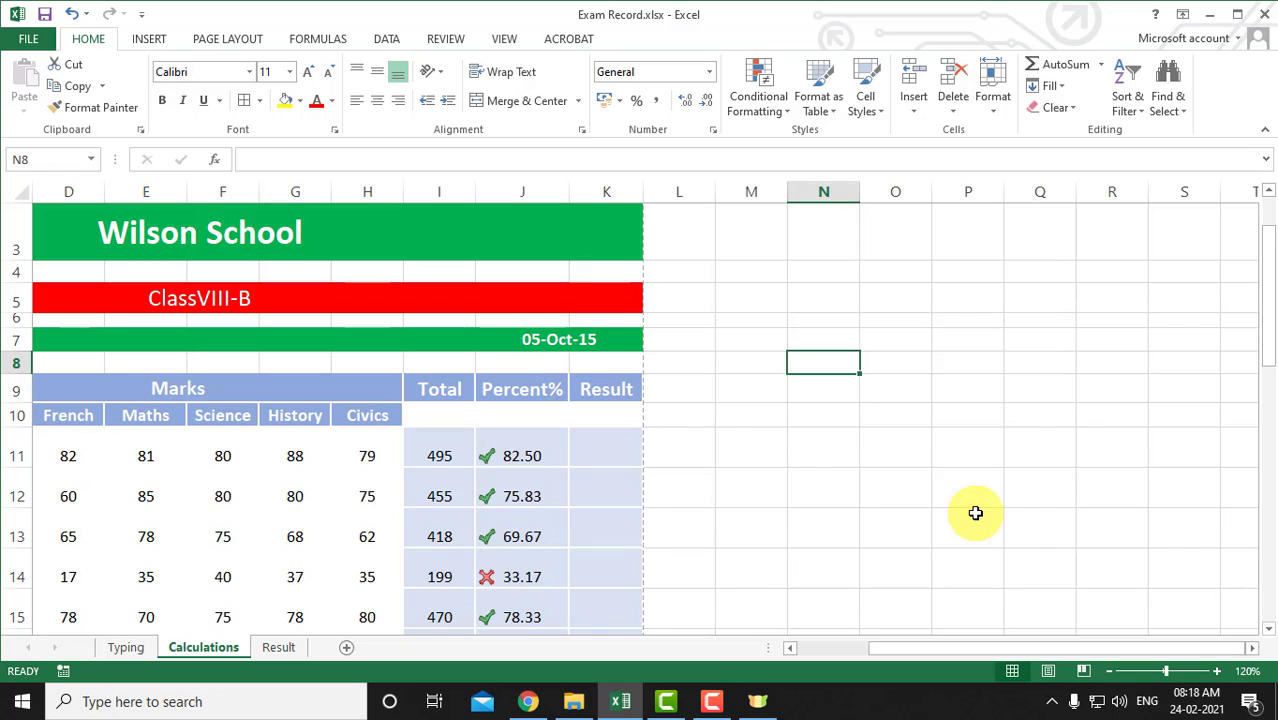
key(Up)
key(Up)
key(Up)
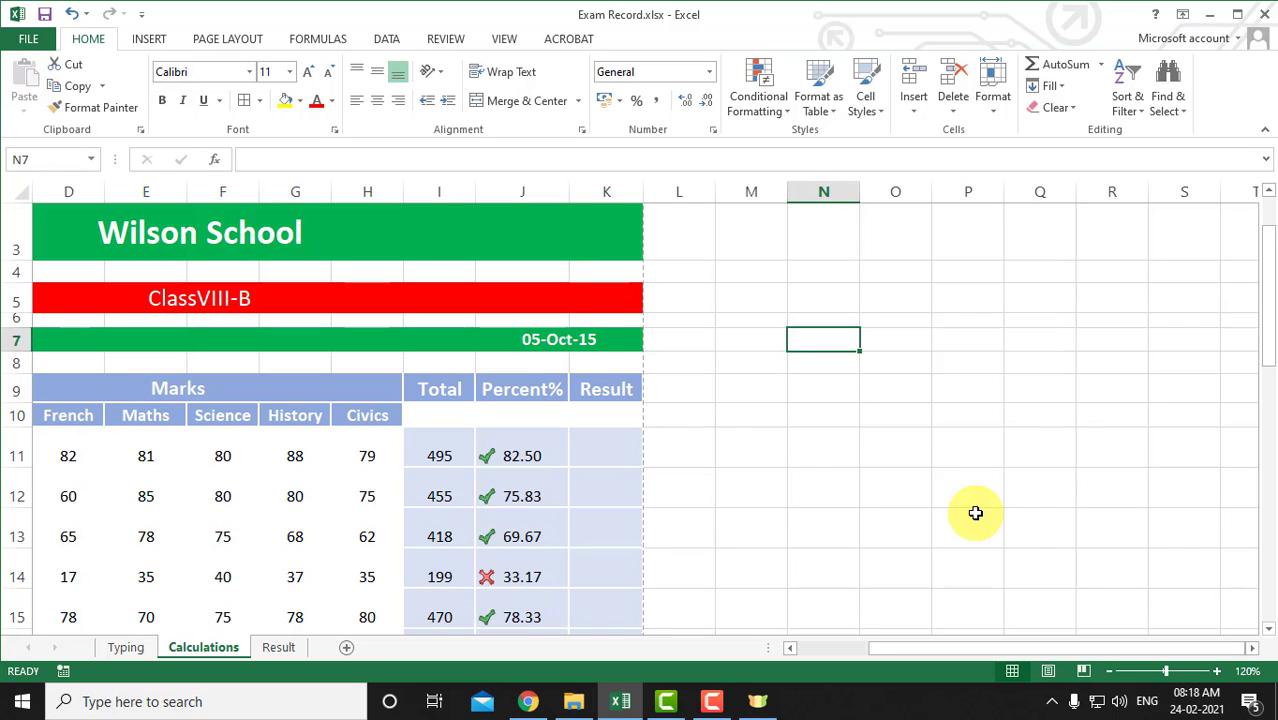
key(Left)
text('IF)
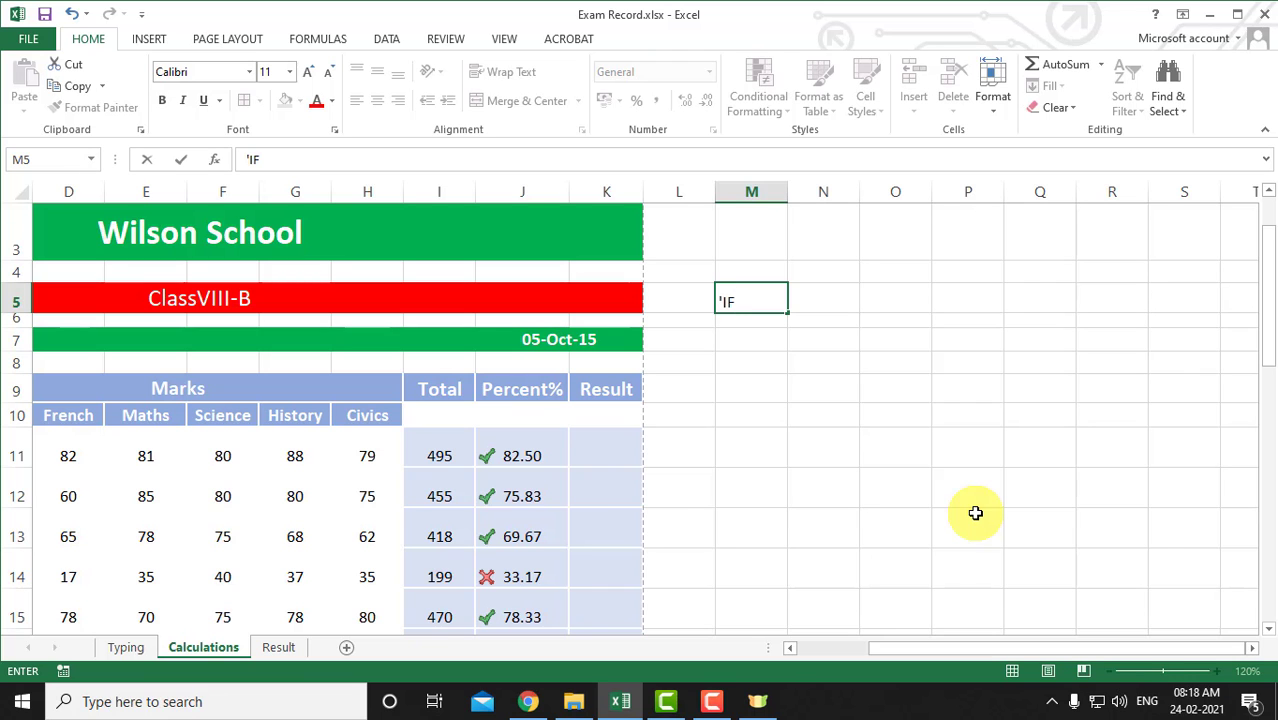
key(Tab)
Extend the note in M5 to show the syntax =IF(Logical_Test,True,False) as plain text.
scroll(975, 513, left, 3)
key(Right)
key(Right)
key(Right)
key(Right)
key(Right)
key(Right)
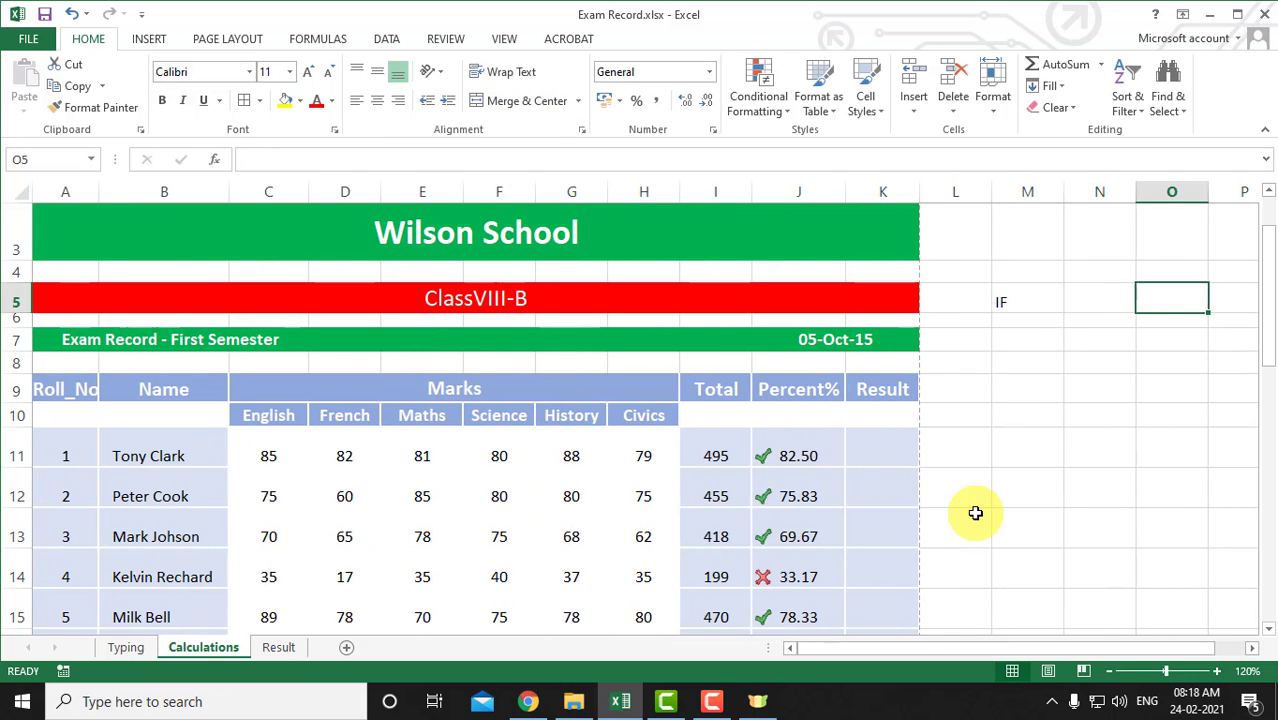
key(Left)
key(Left)
key(Left)
key(Left)
key(Left)
key(Left)
key(Left)
key(Left)
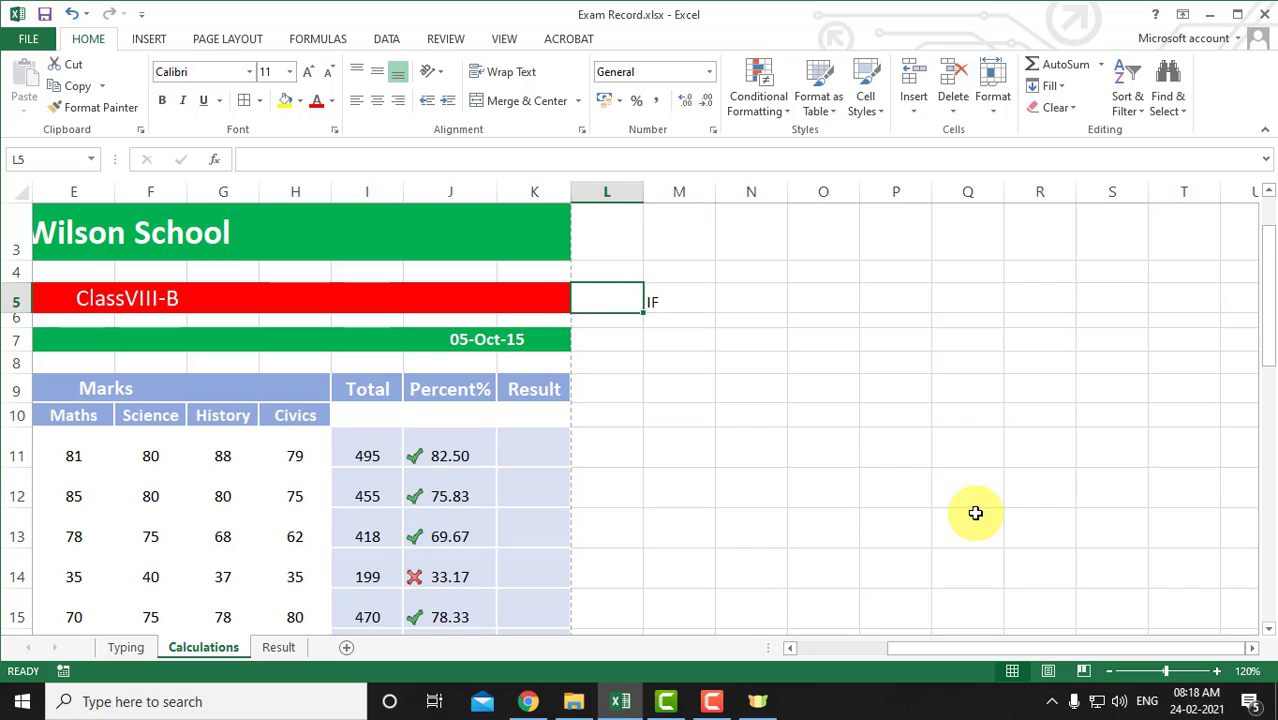
key(Right)
key(F2)
key(Left)
key(Left)
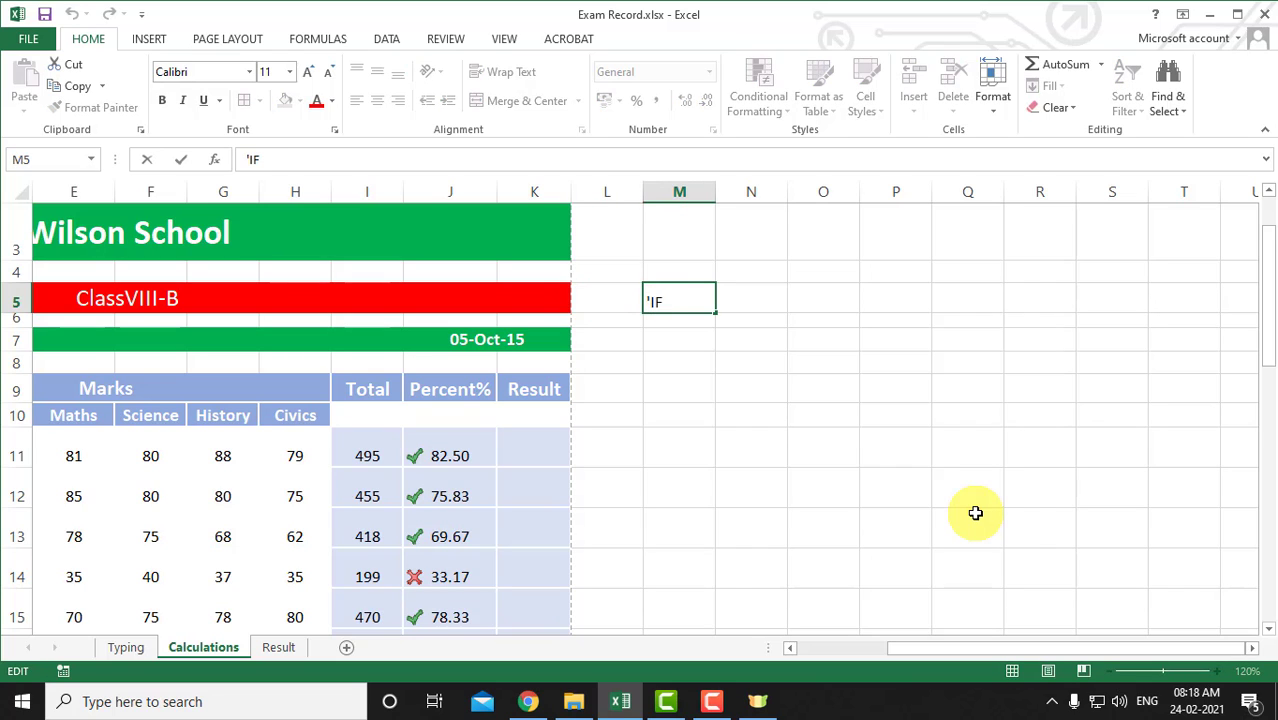
text(=)
key(End)
text((Logical)
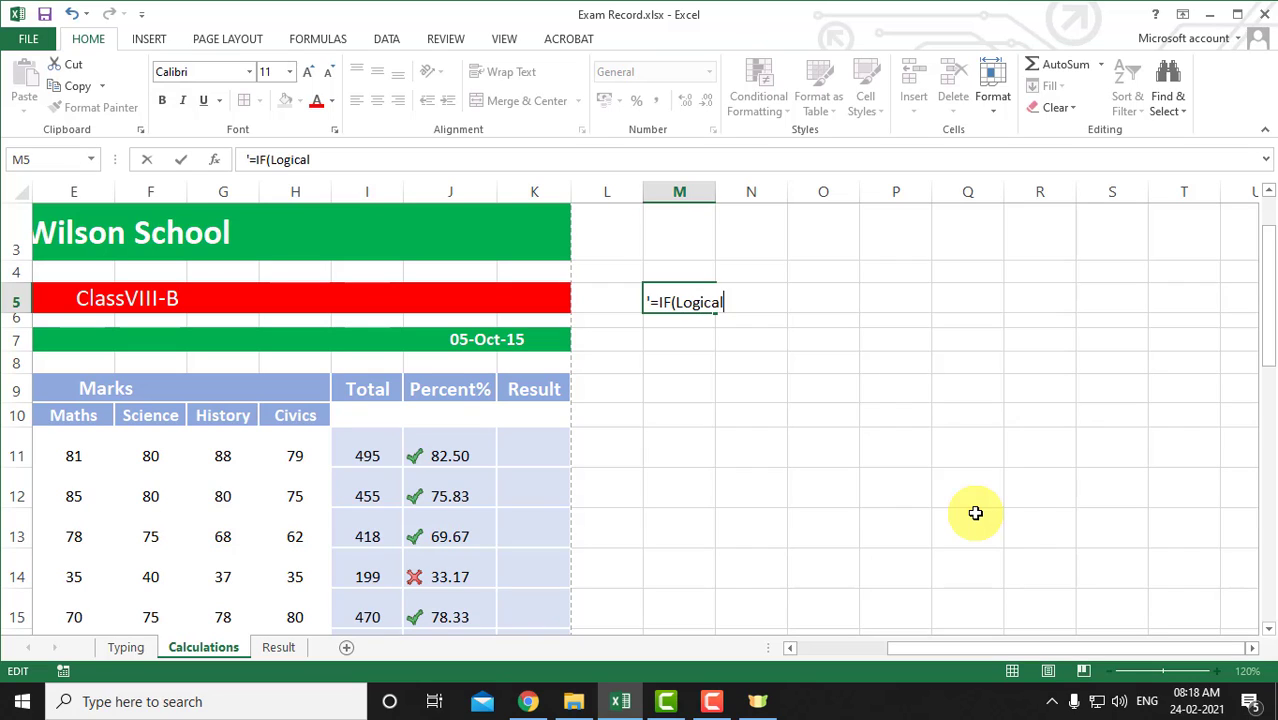
text(_Test,True)
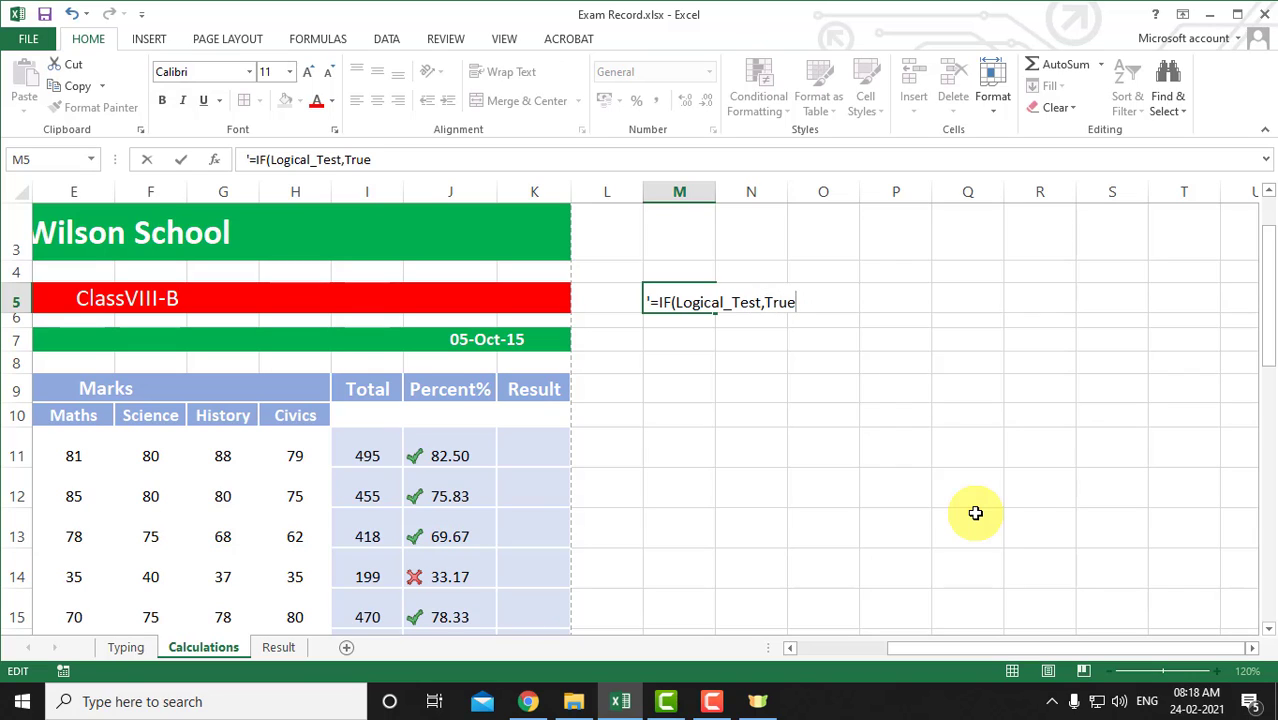
text(,False))
key(Return)
key(Up)
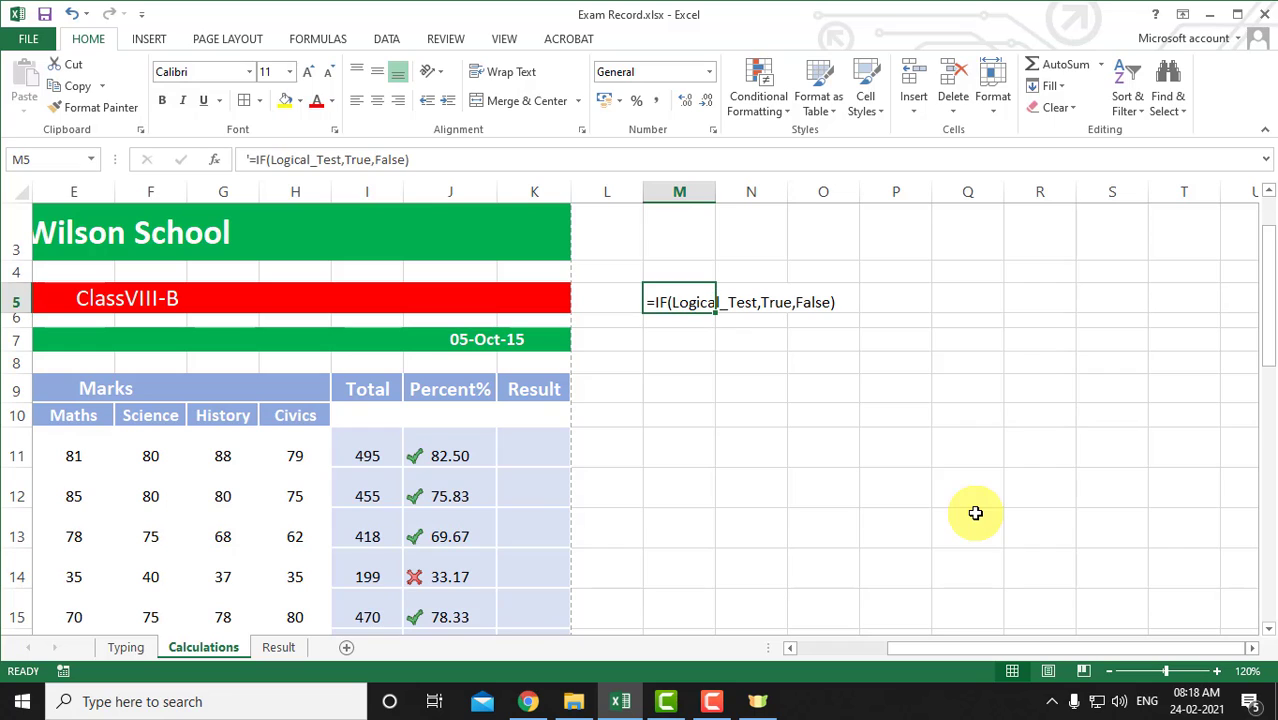
Enlarge the font of the IF syntax note in M5 to size 20.
scroll(975, 513, up, 1)
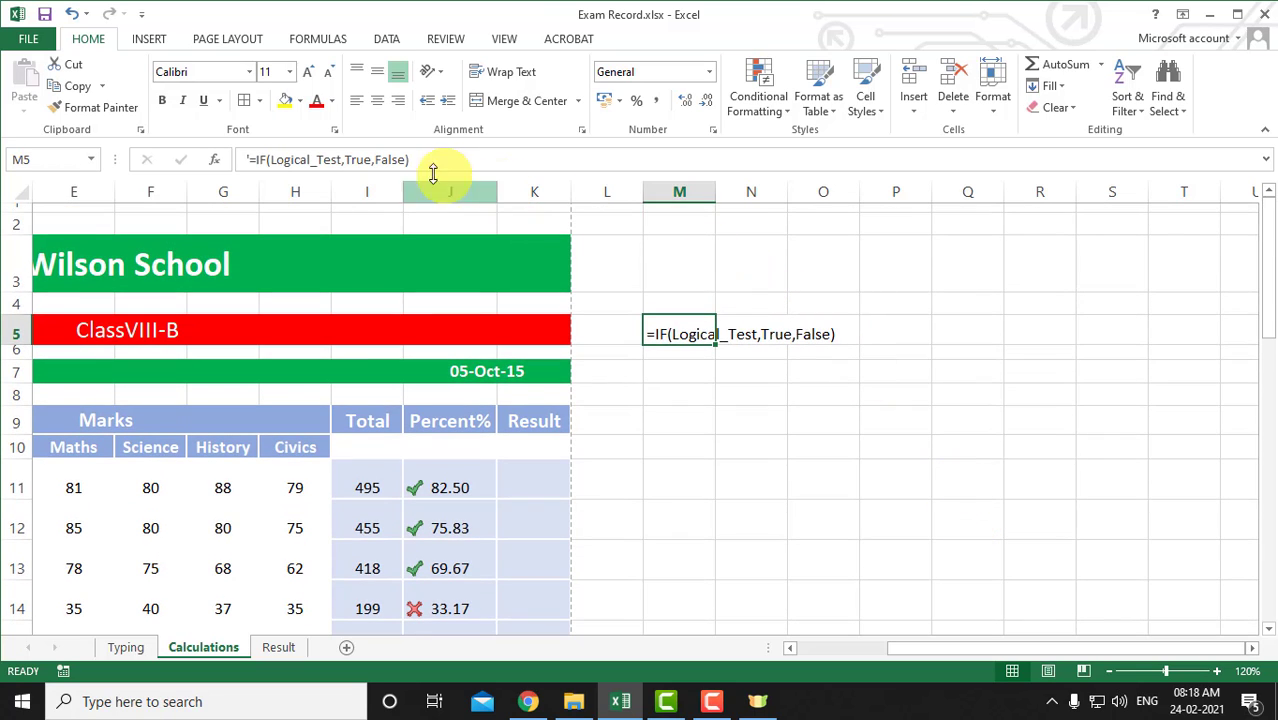
click(309, 72)
click(309, 72)
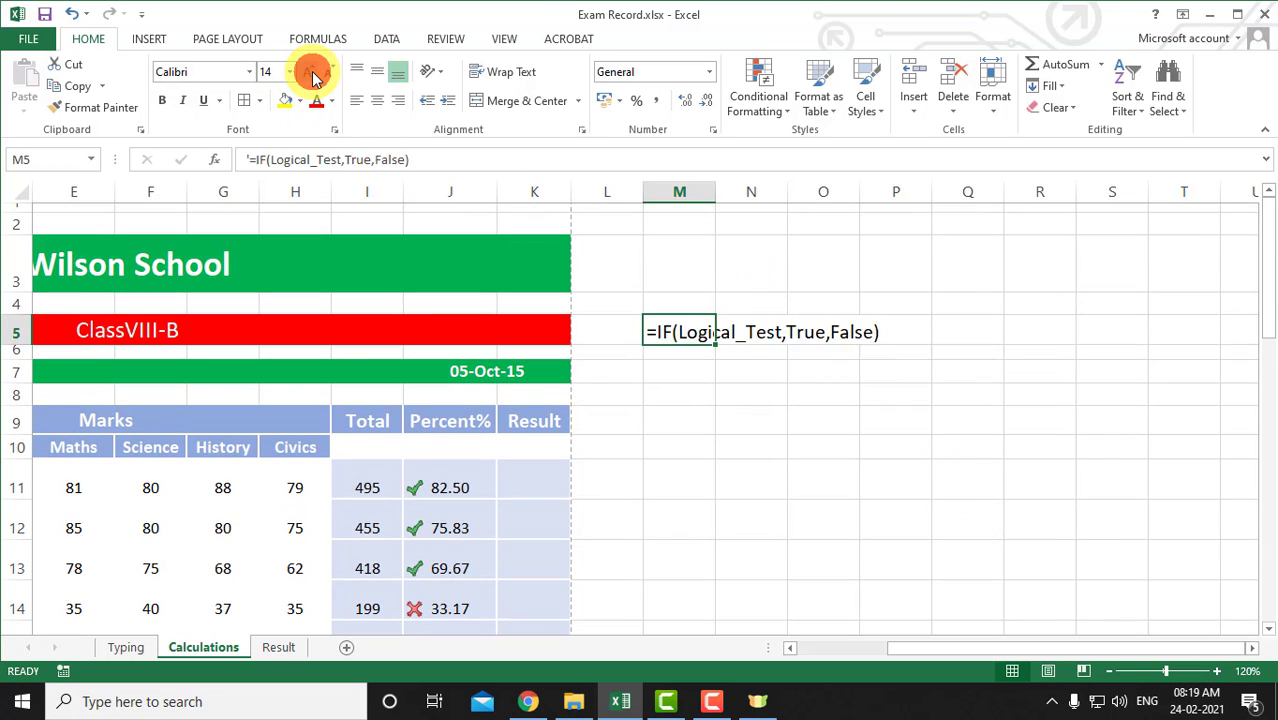
click(309, 72)
click(309, 72)
click(309, 72)
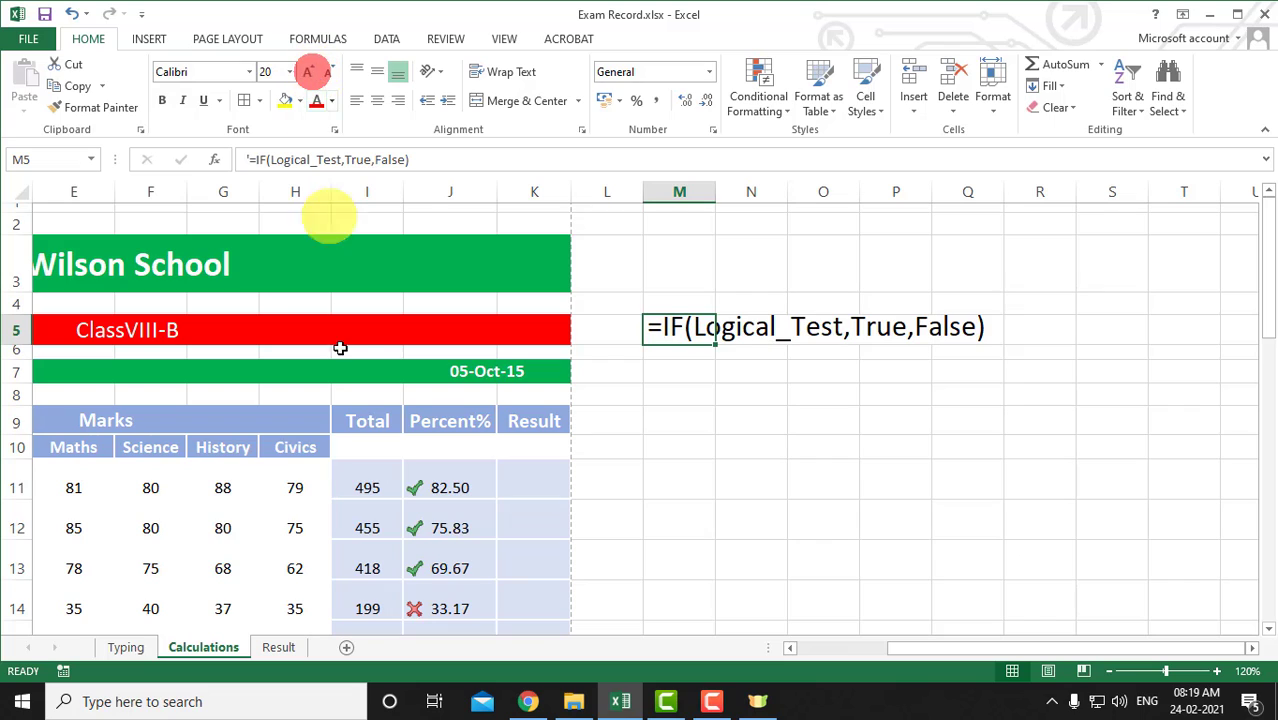
click(507, 540)
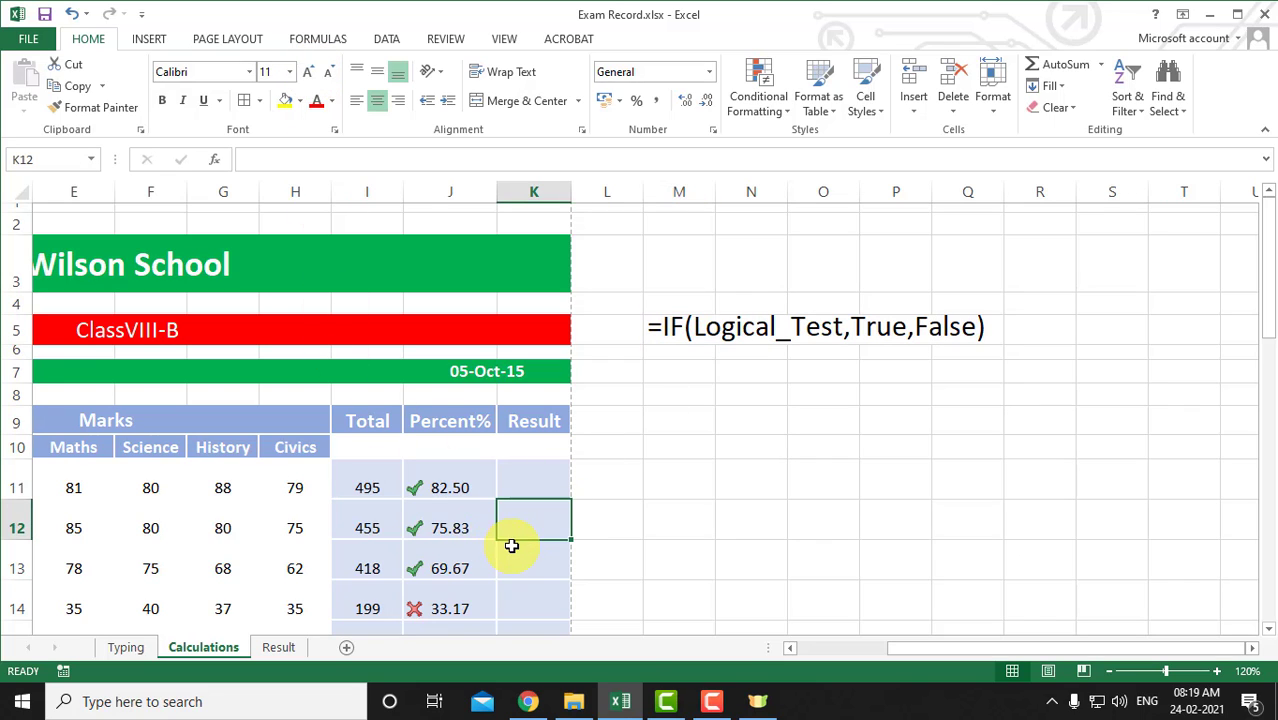
click(676, 327)
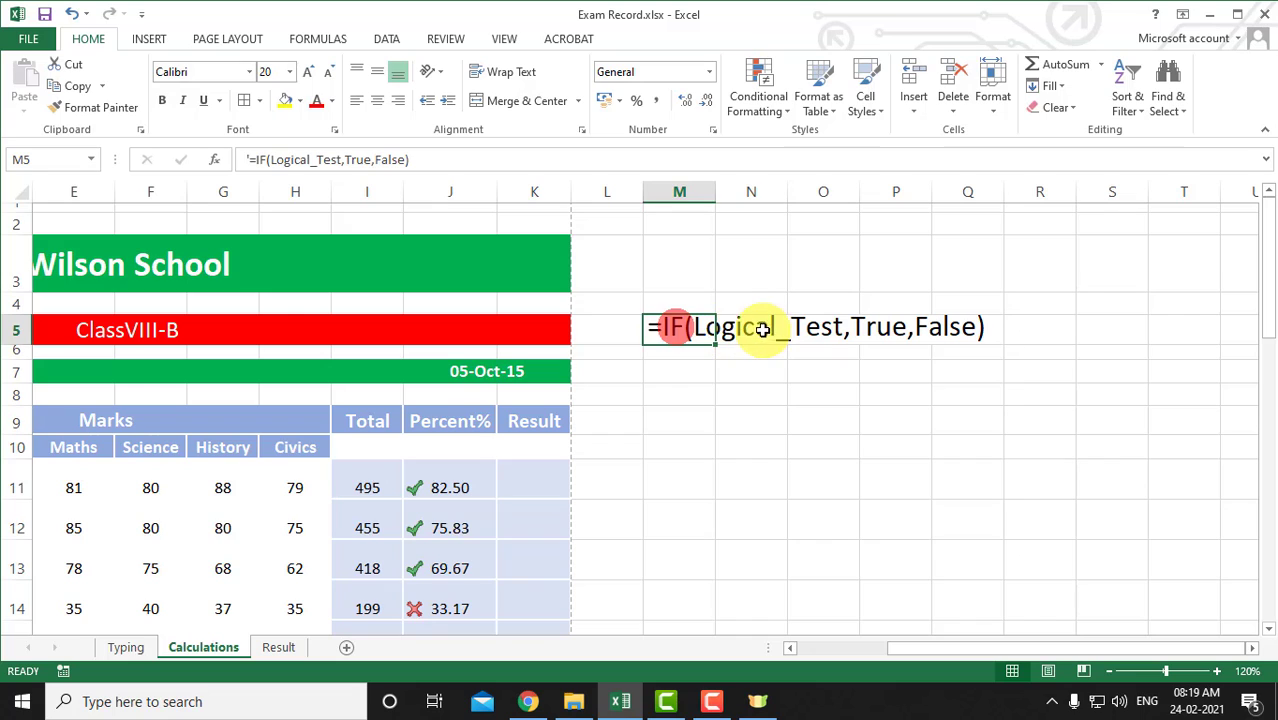
click(756, 328)
click(688, 372)
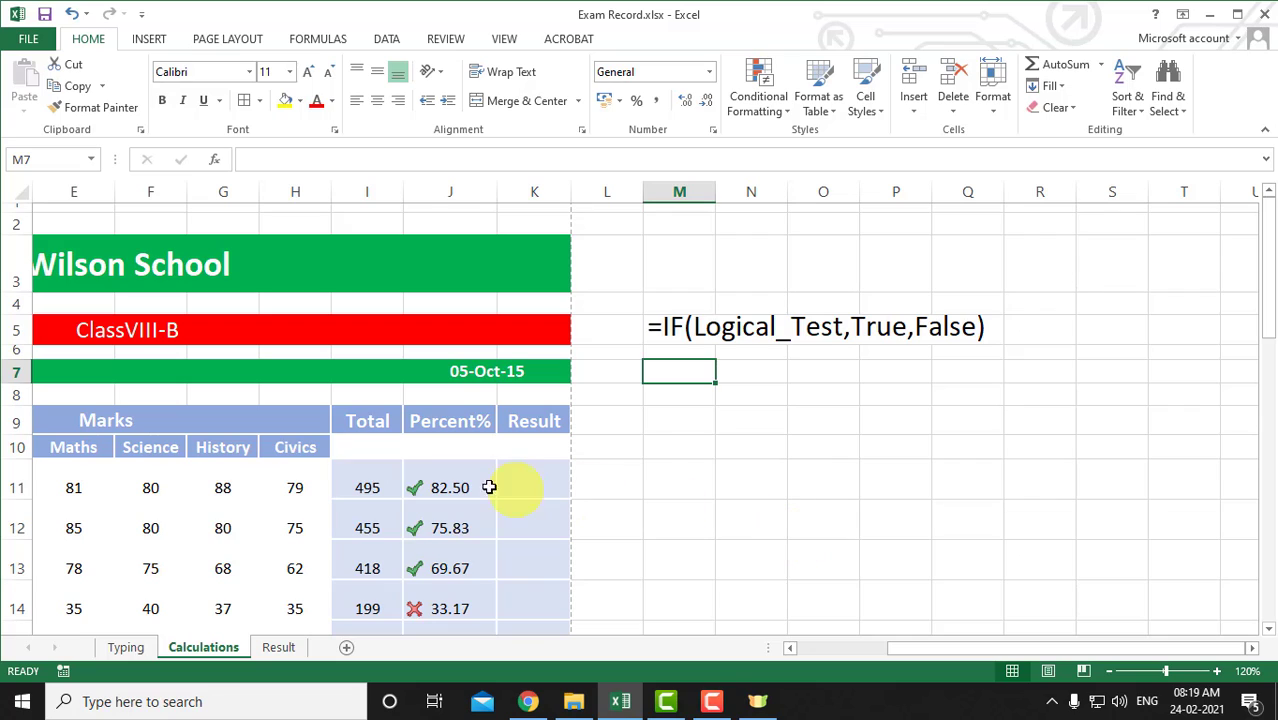
Begin an IF formula in K11, the first Result cell, with the logical test J11>50.
click(449, 484)
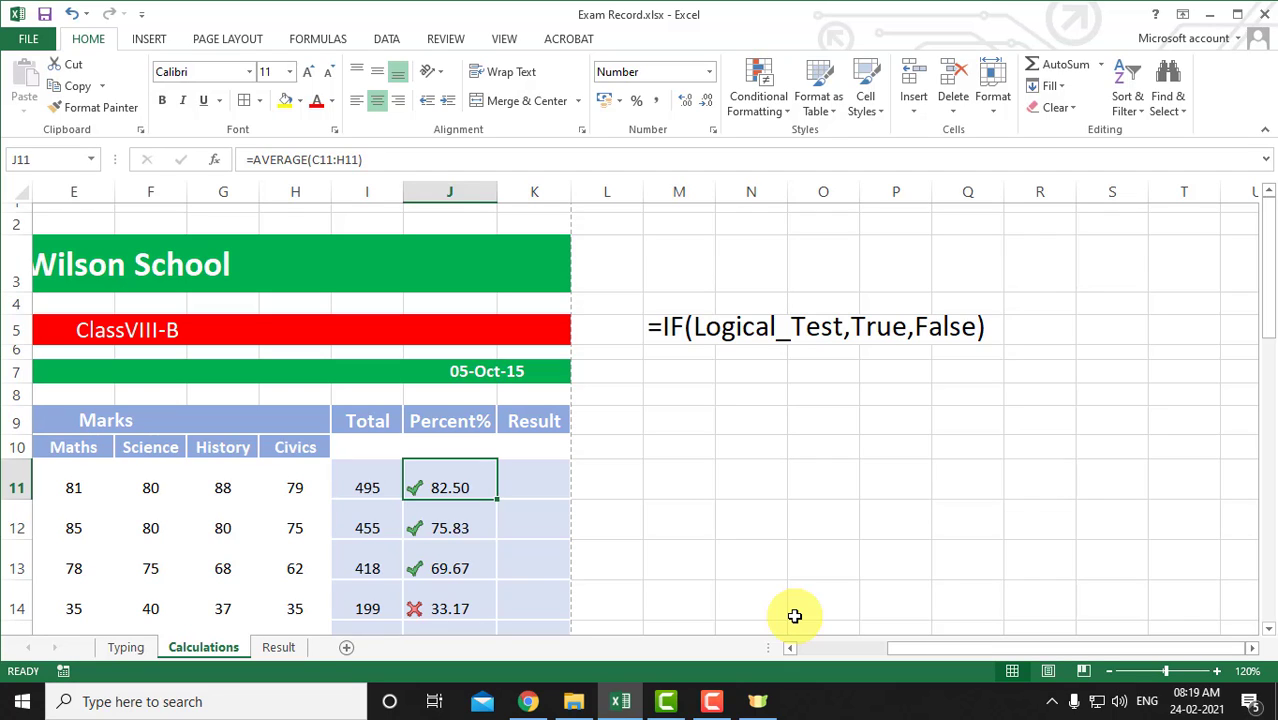
key(Right)
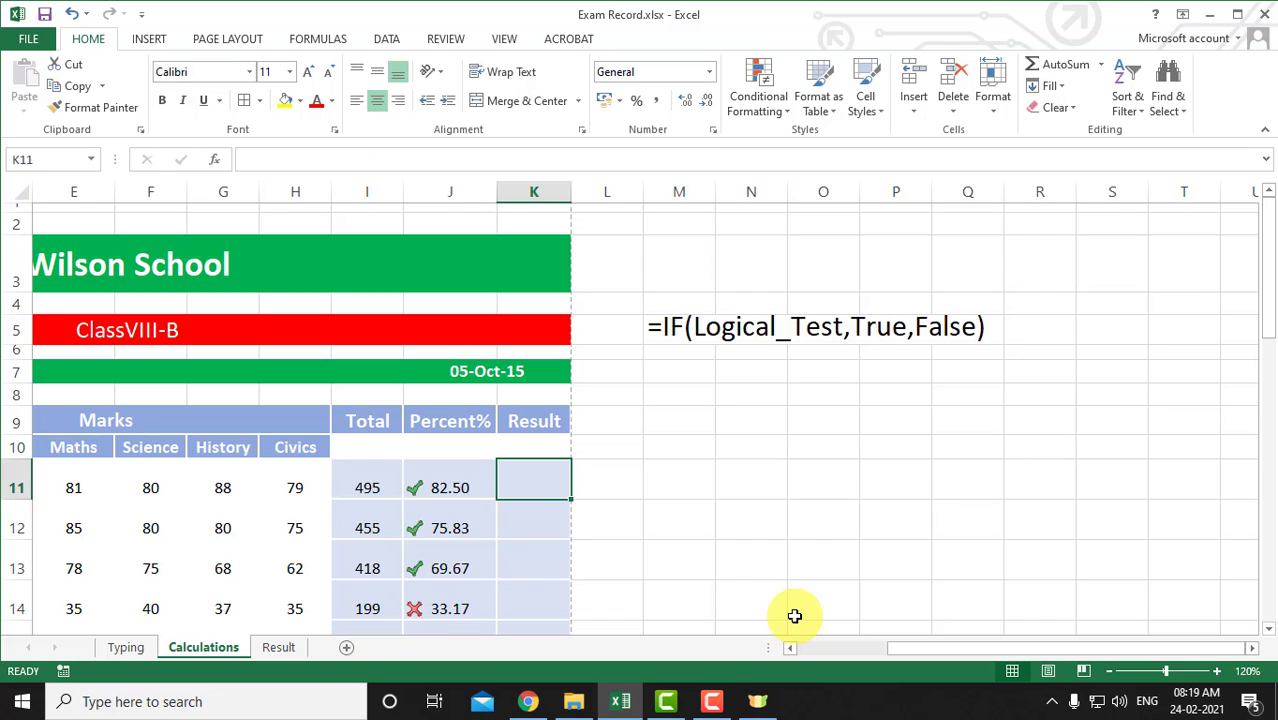
text(=IF()
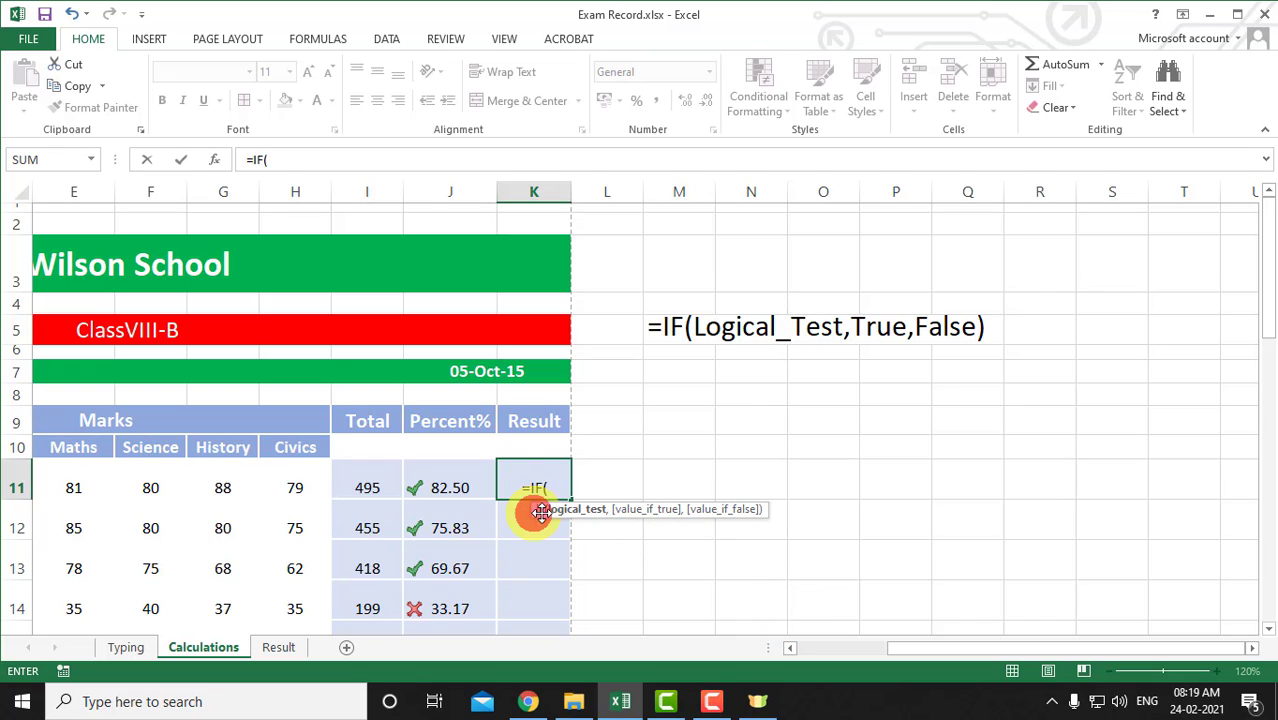
drag(531, 511, 624, 373)
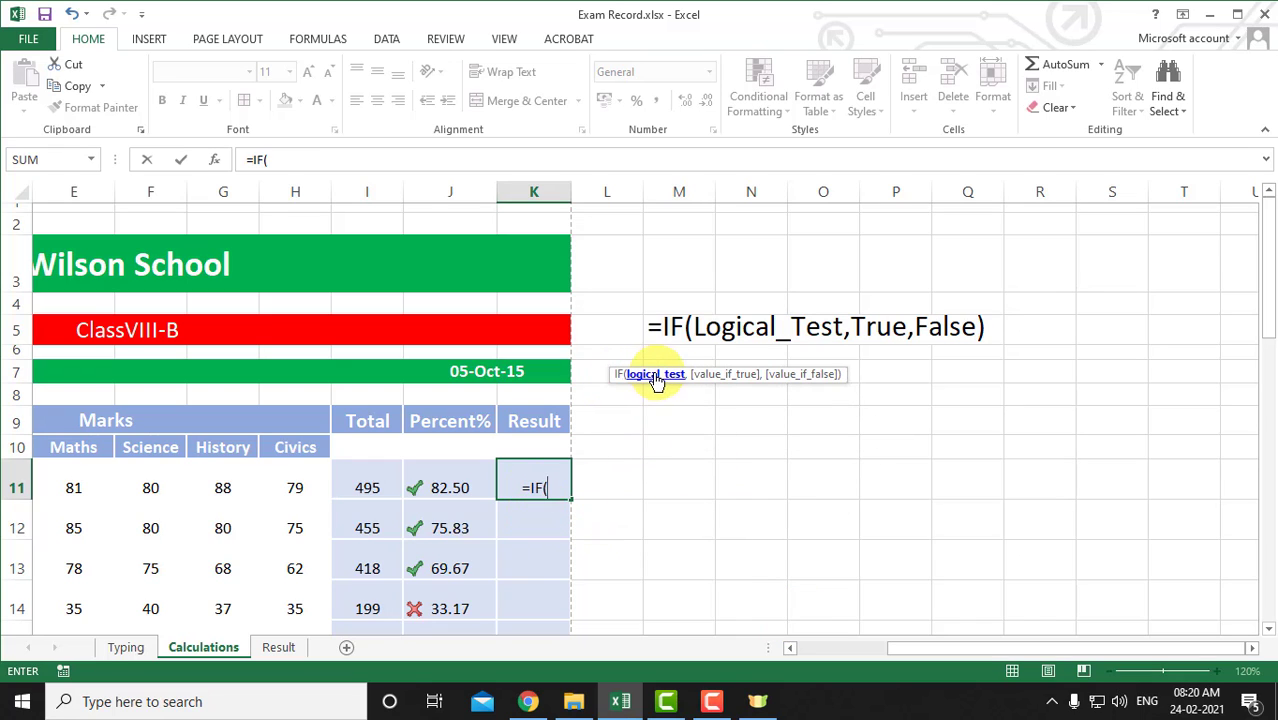
mouse_move(655, 705)
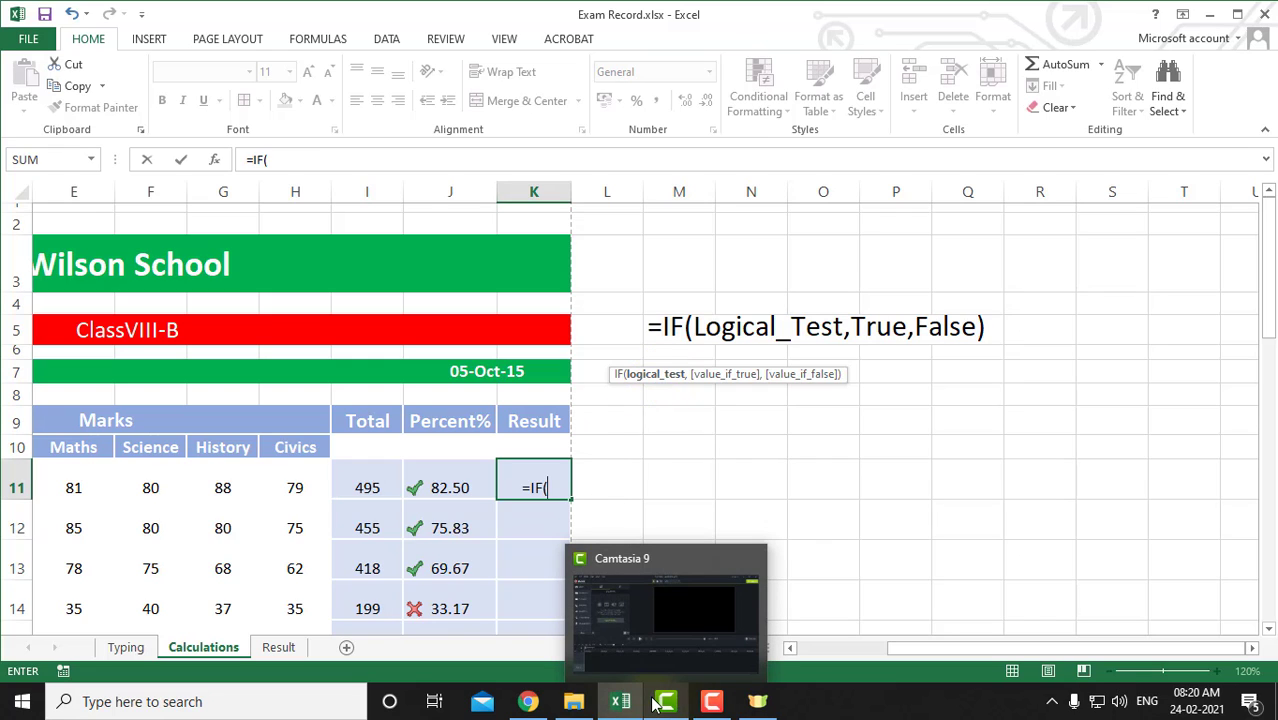
click(443, 487)
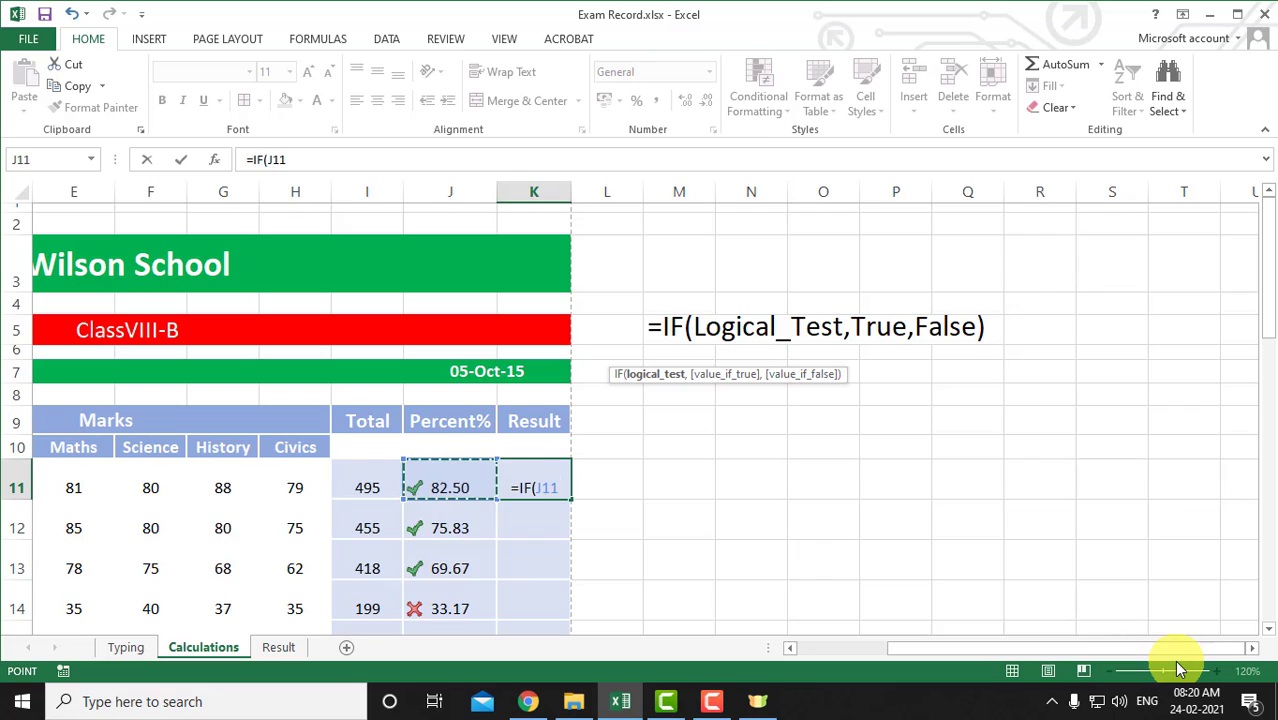
text(>50)
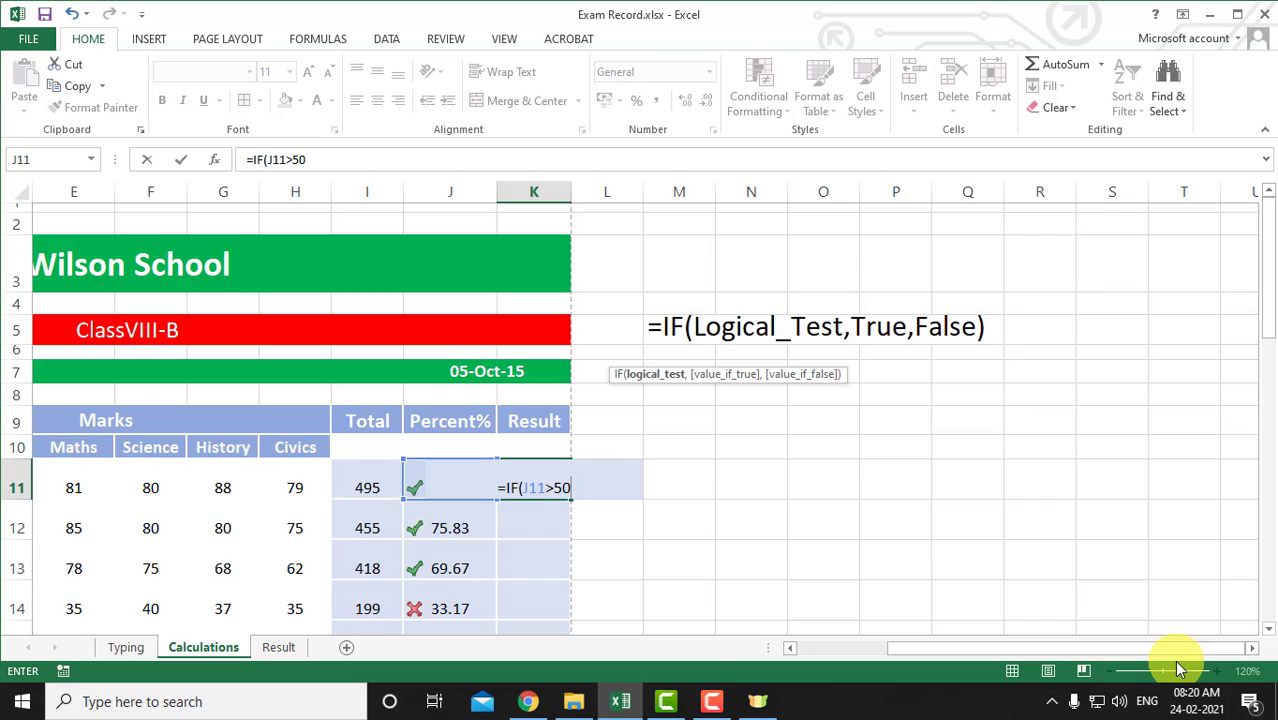
Complete the K11 formula with "PASS" as the true value and "FAIL" as the false value.
text(,)
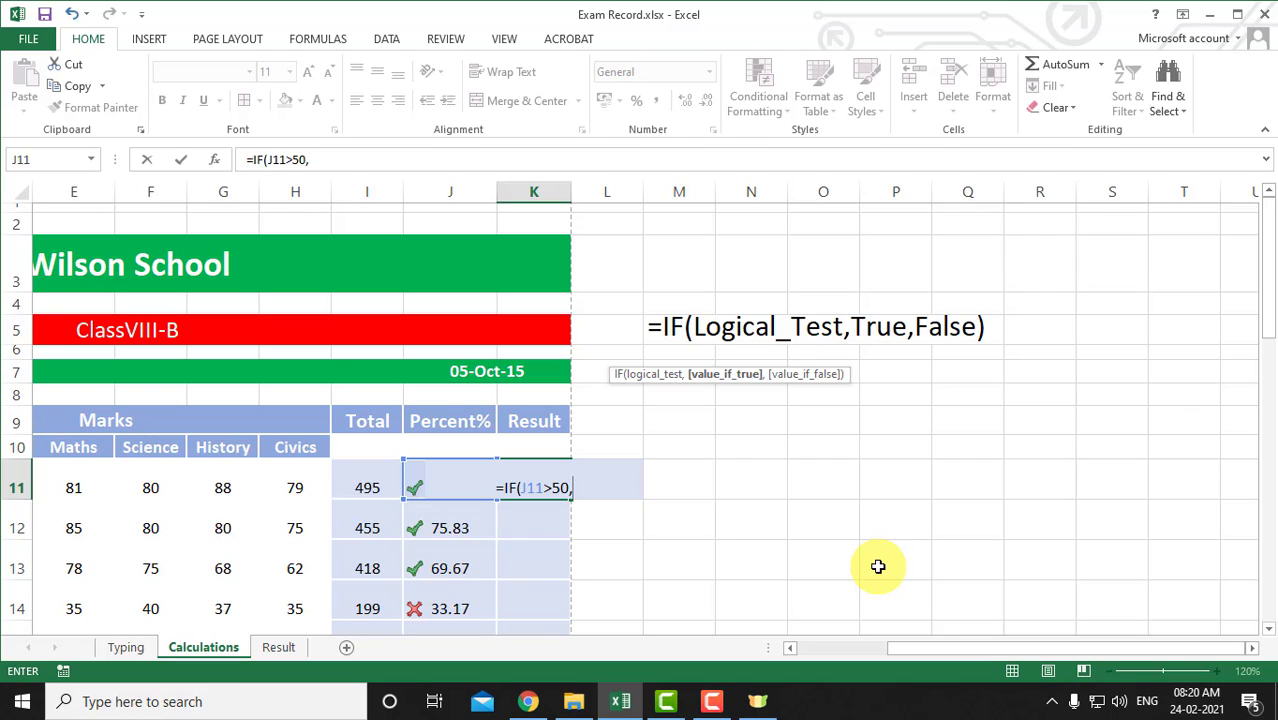
text(")
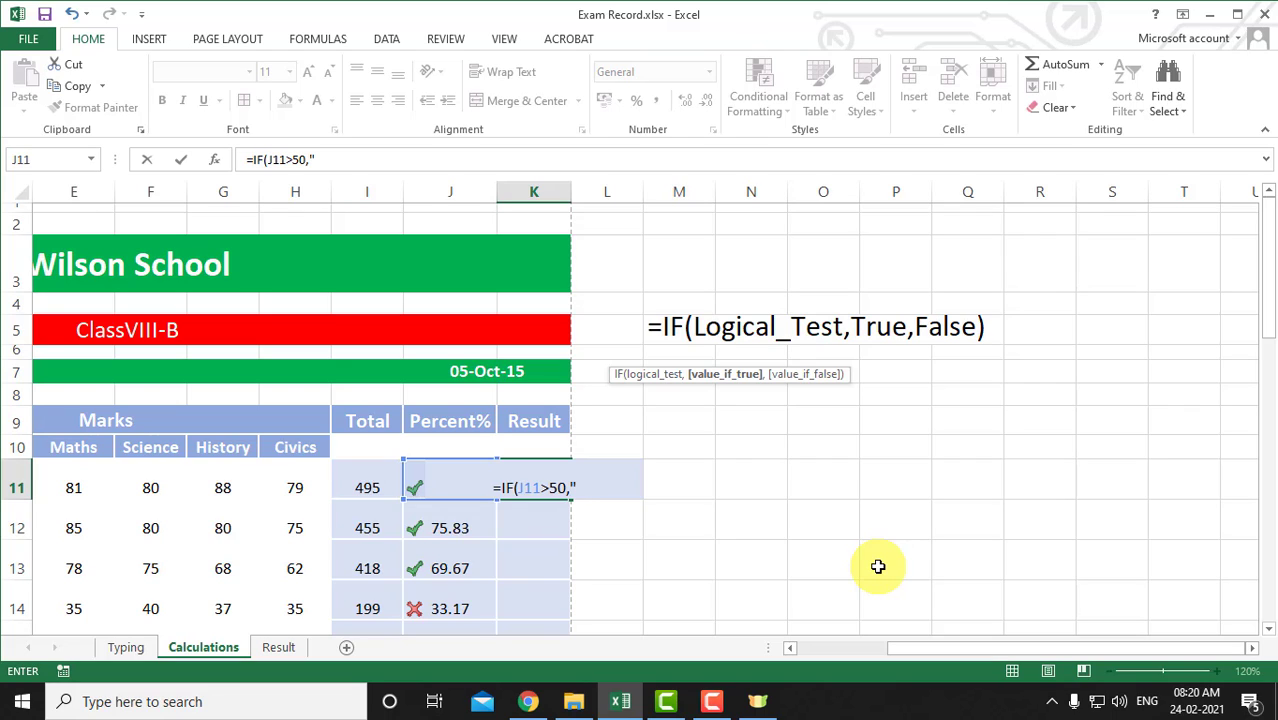
text(PAS)
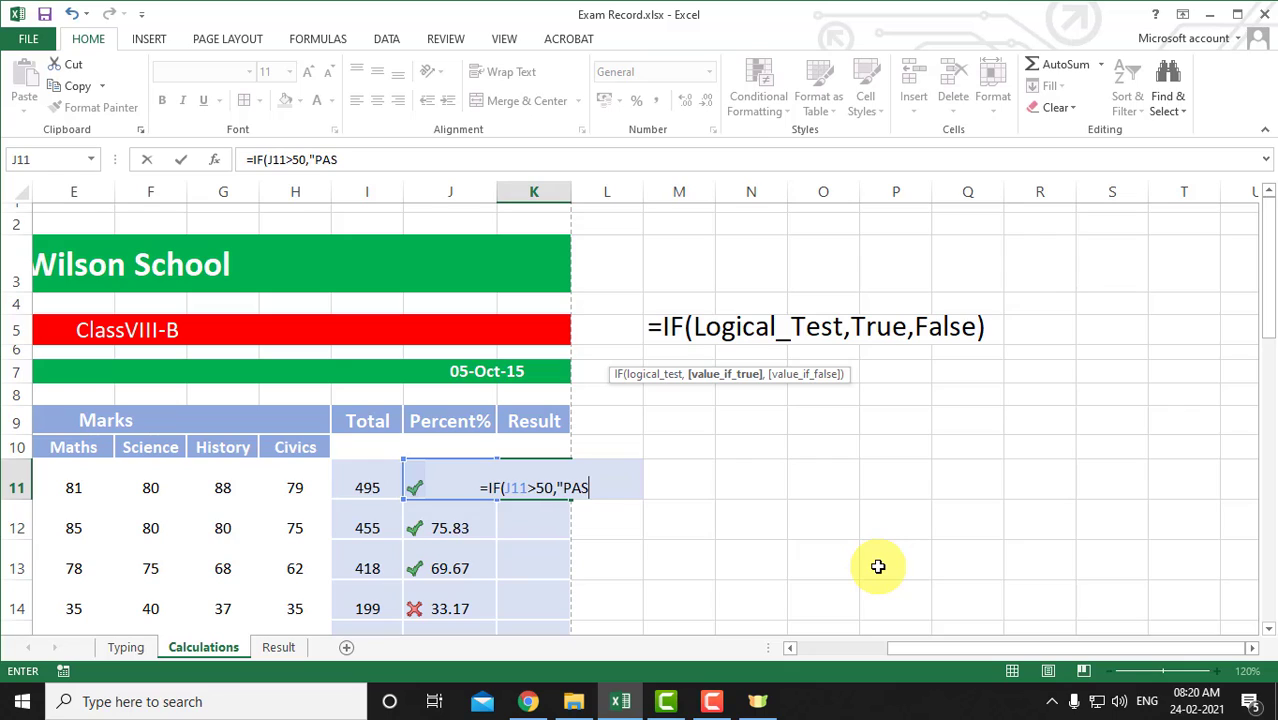
text(S")
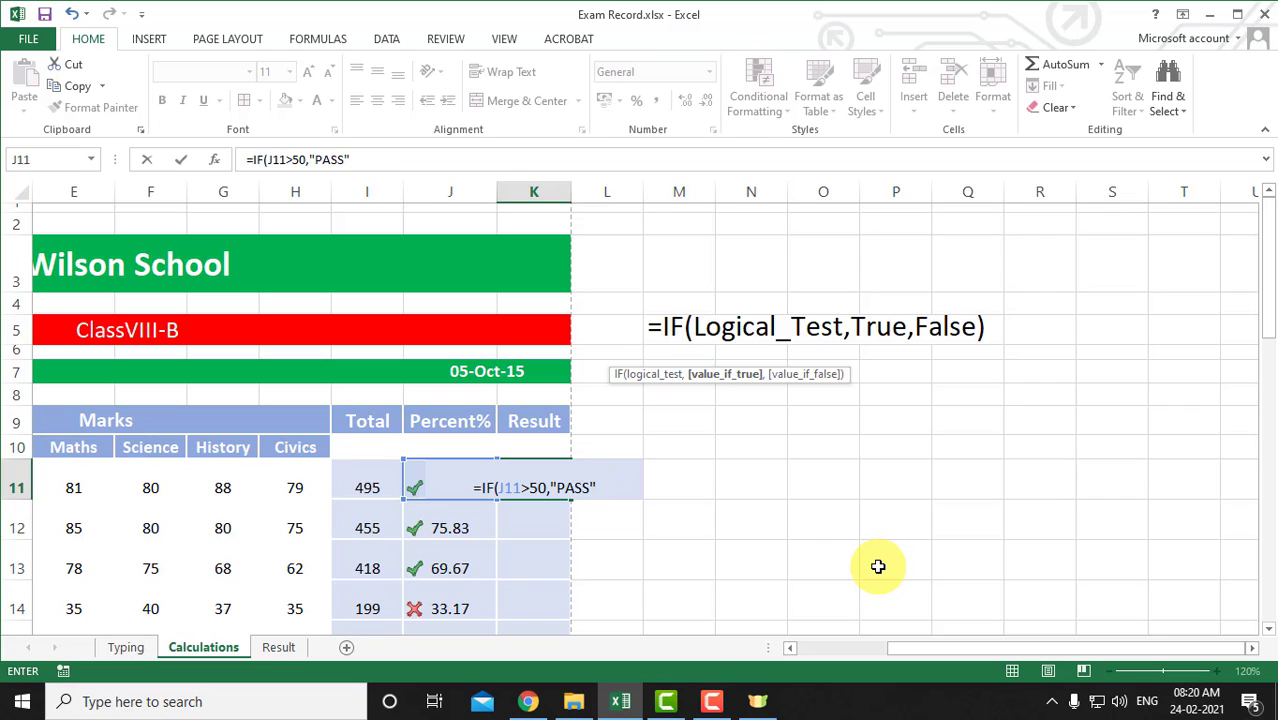
text(,)
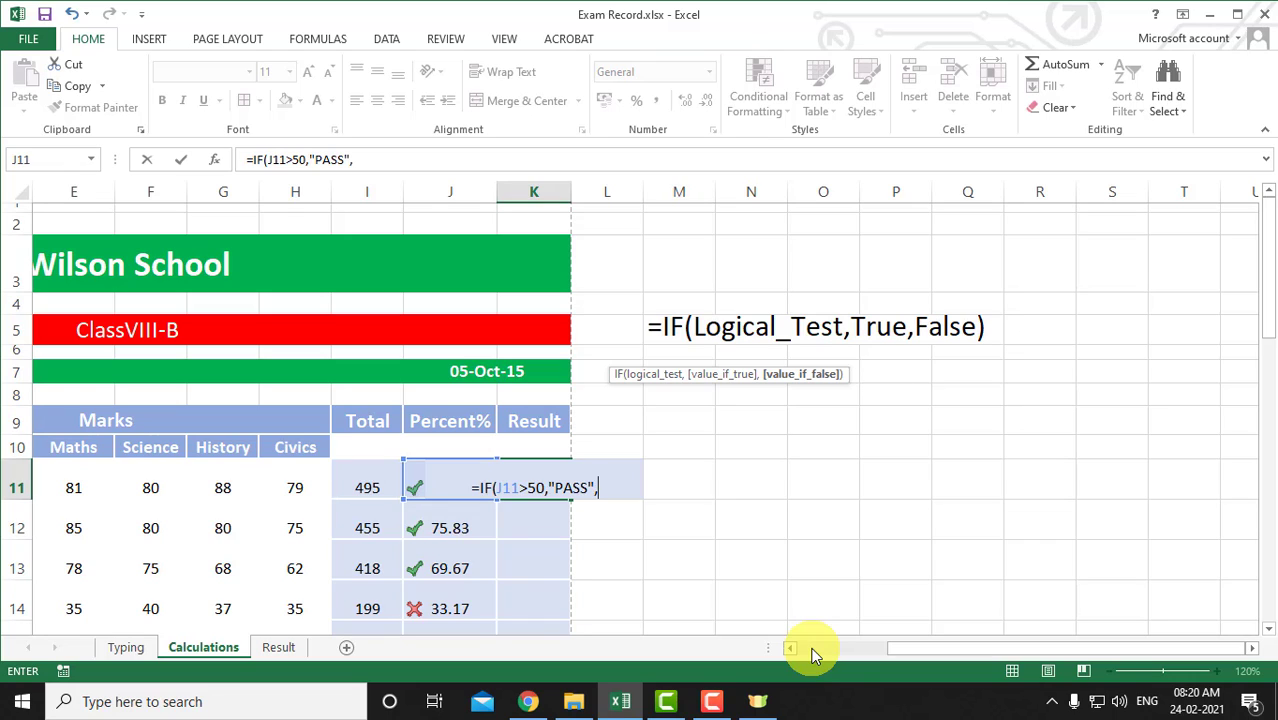
text("F)
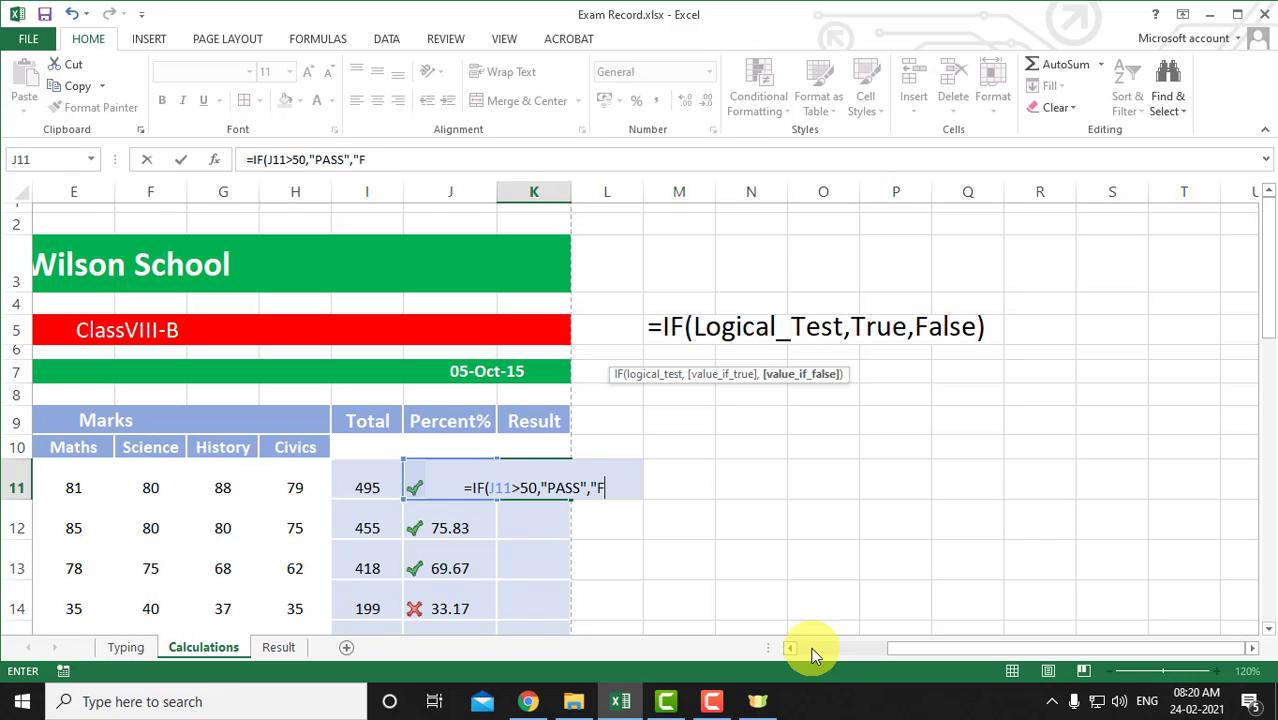
text(AIL"))
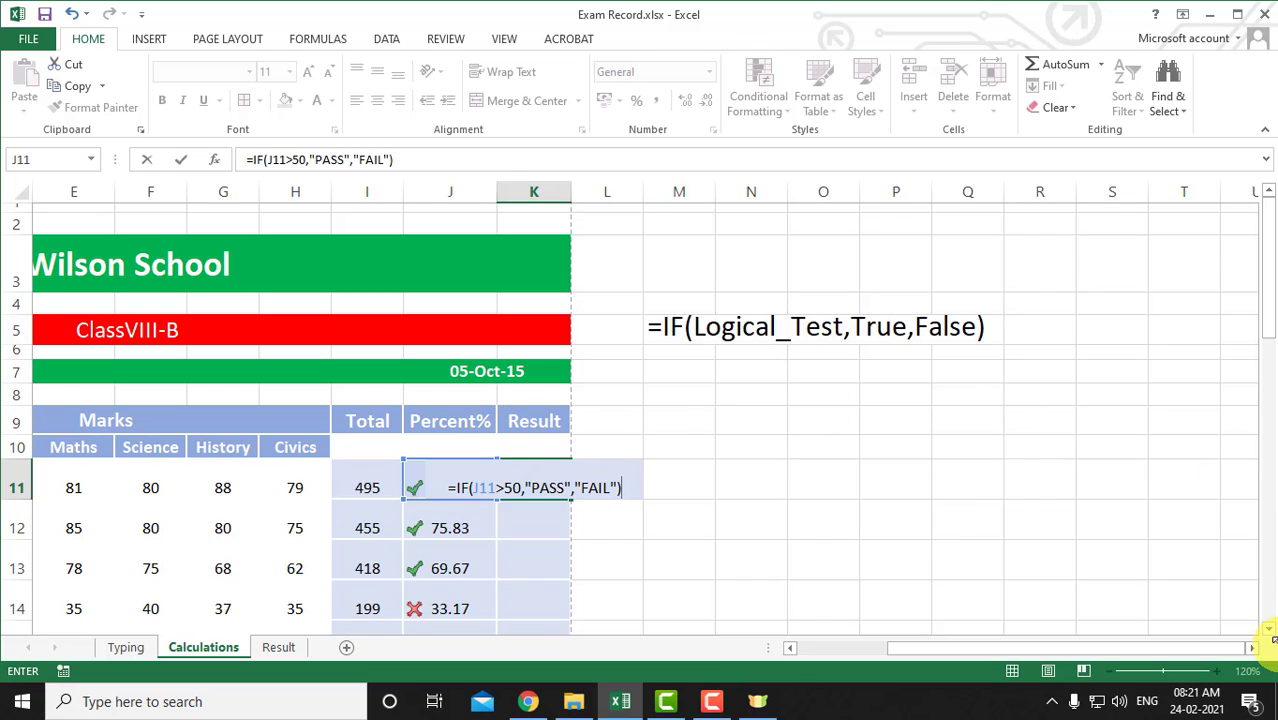
key(Return)
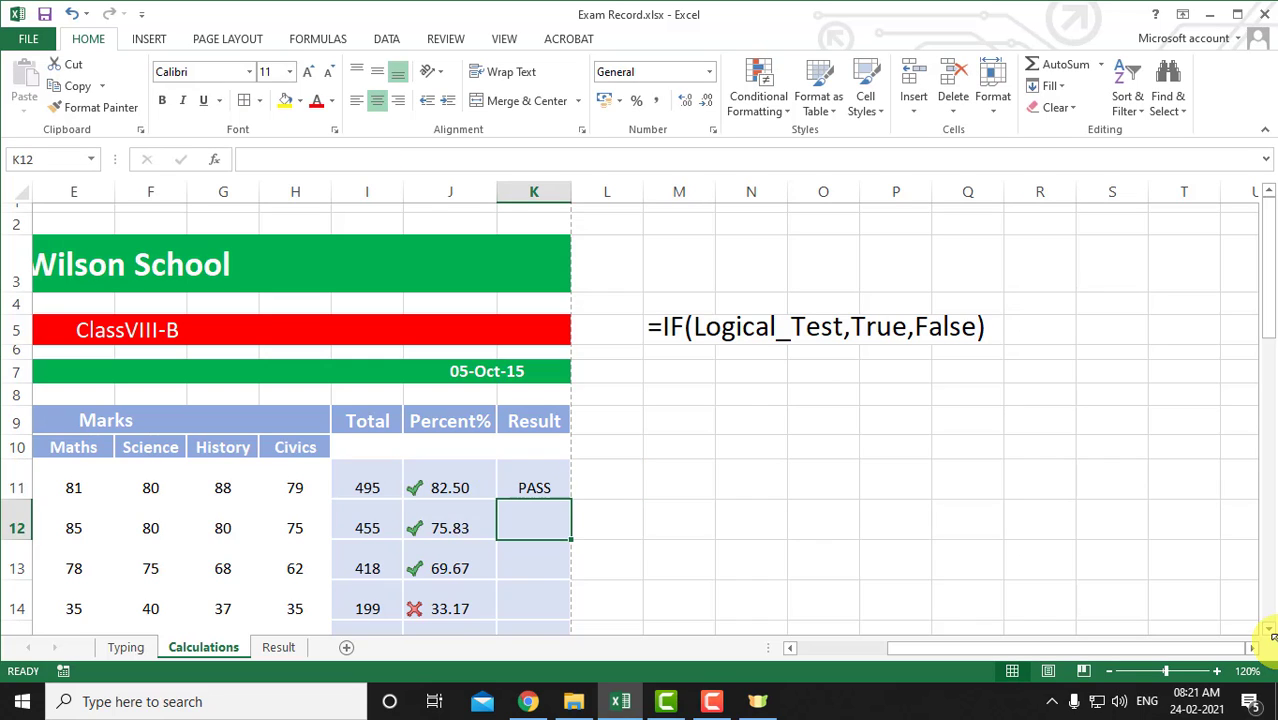
Fill the IF formula from K11 down the Result column to K30.
click(539, 480)
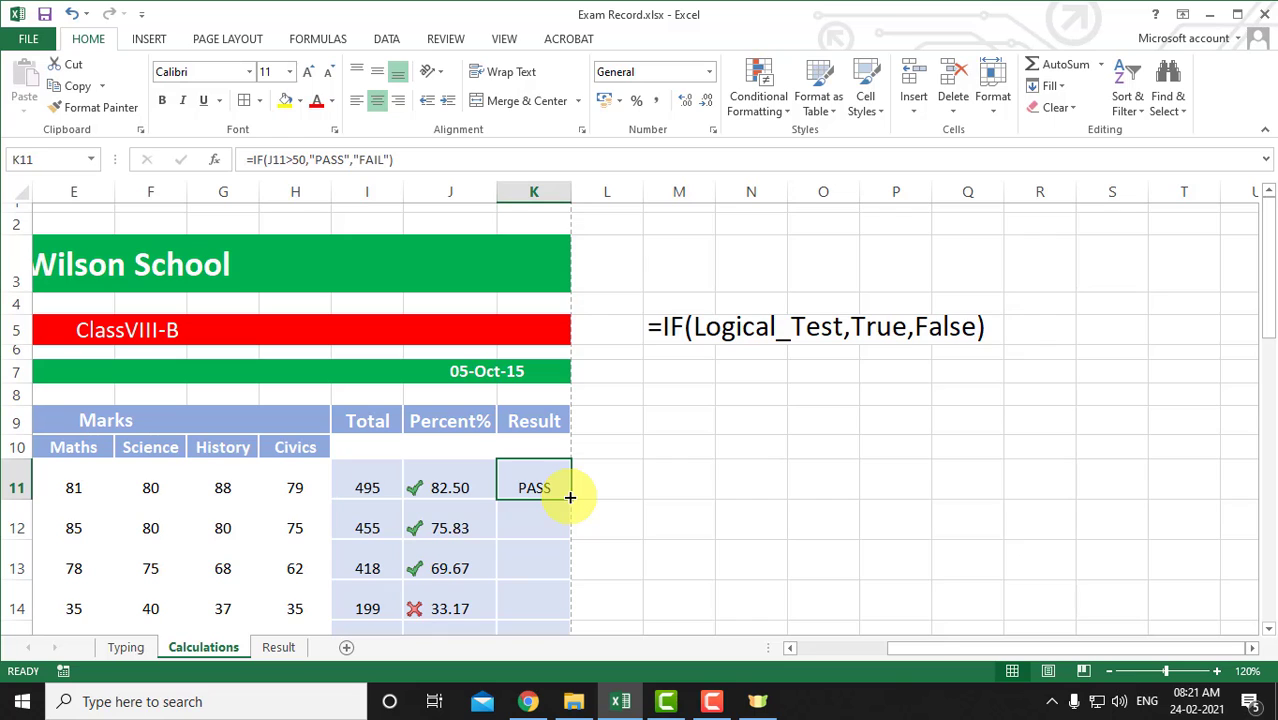
double_click(570, 497)
scroll(662, 508, down, 1)
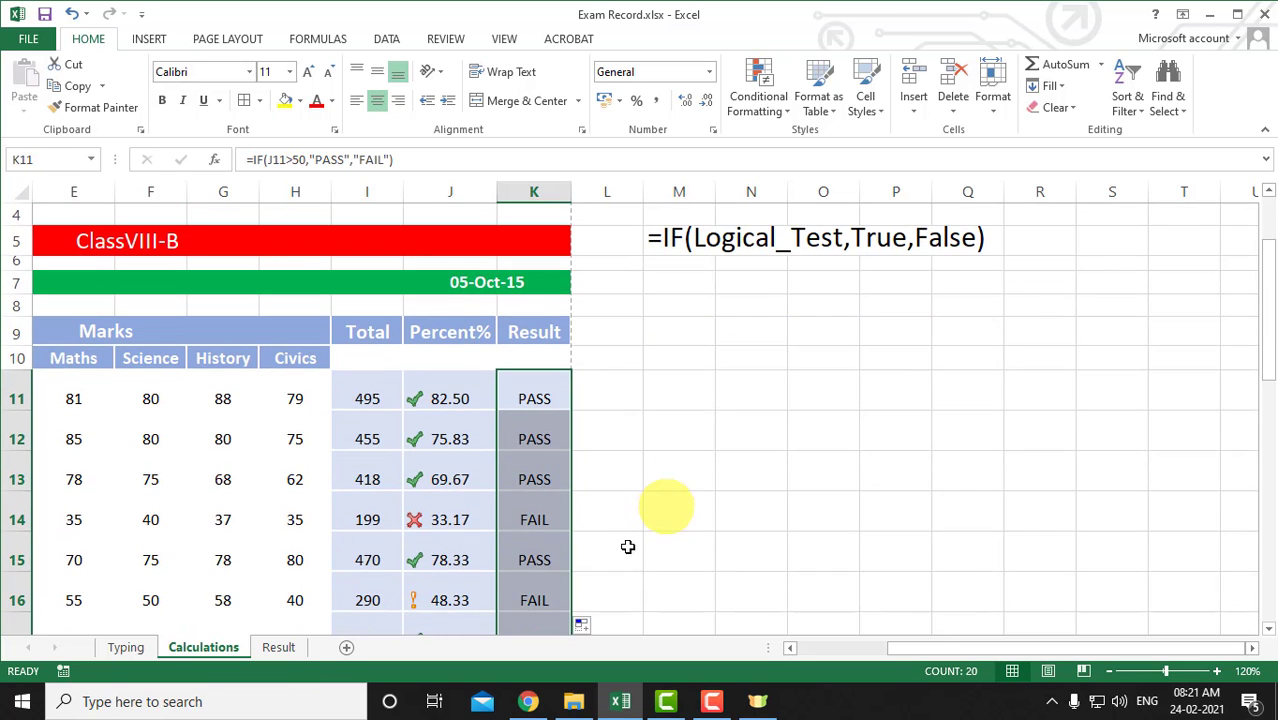
Check the filled Result values against the Percent% values from row 11 to row 30.
drag(432, 522, 540, 532)
scroll(633, 586, down, 1)
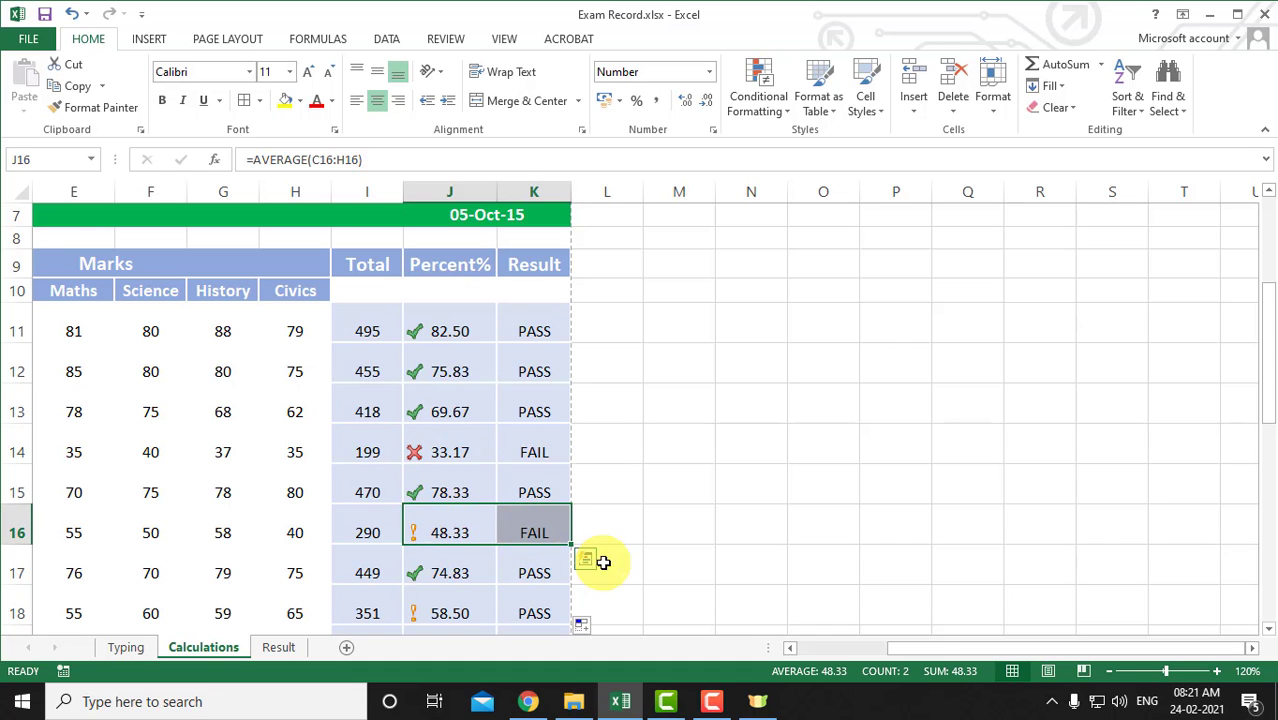
scroll(644, 576, down, 4)
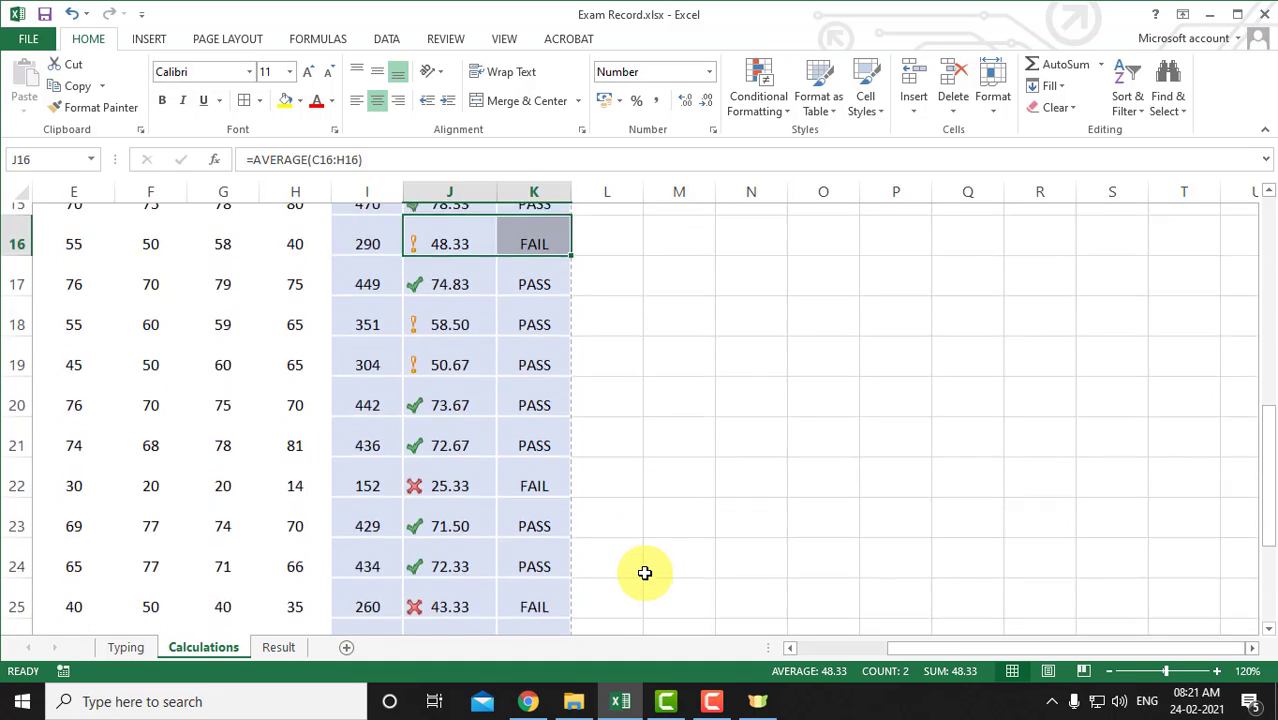
drag(452, 473, 526, 470)
click(456, 594)
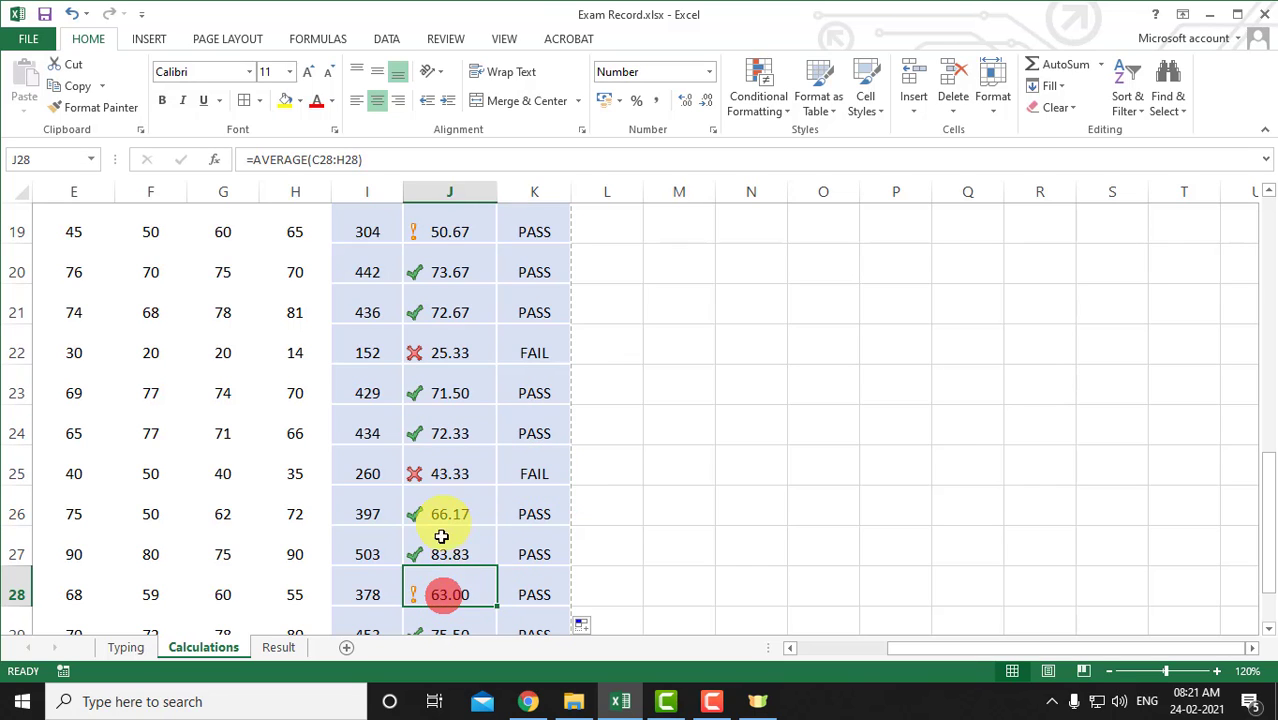
scroll(440, 560, down, 2)
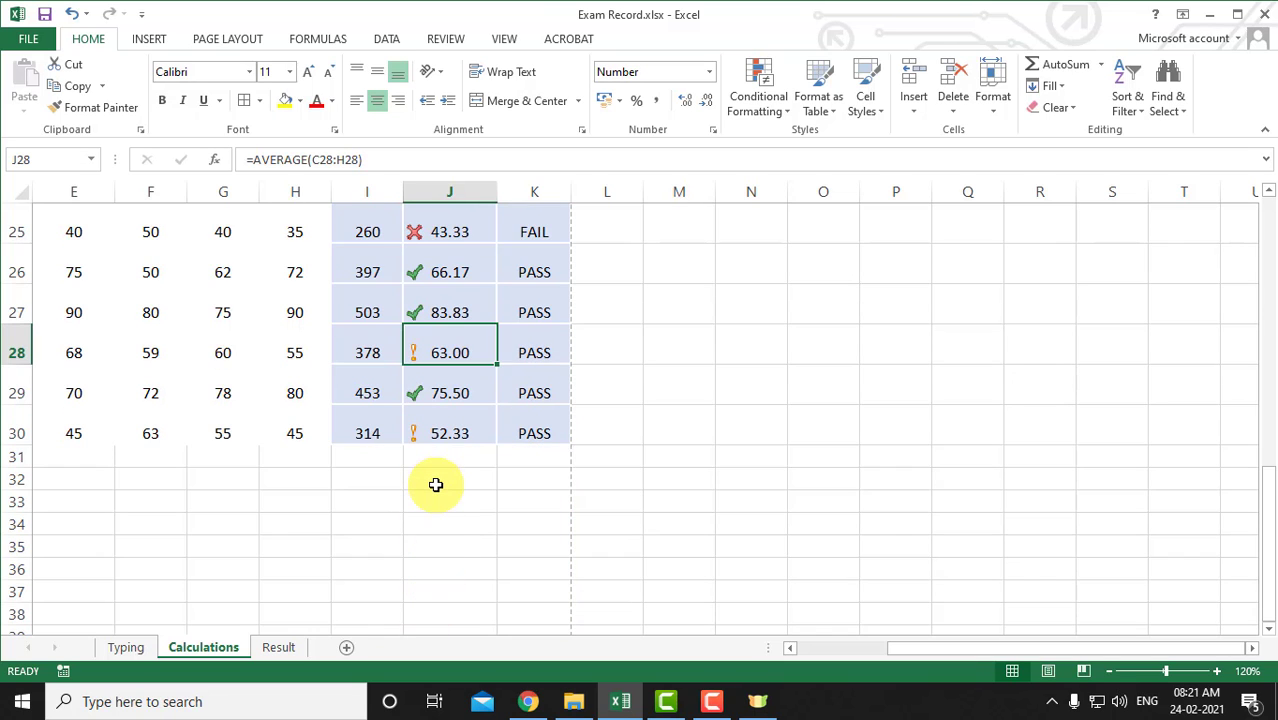
scroll(436, 485, up, 4)
scroll(436, 485, up, 3)
click(366, 400)
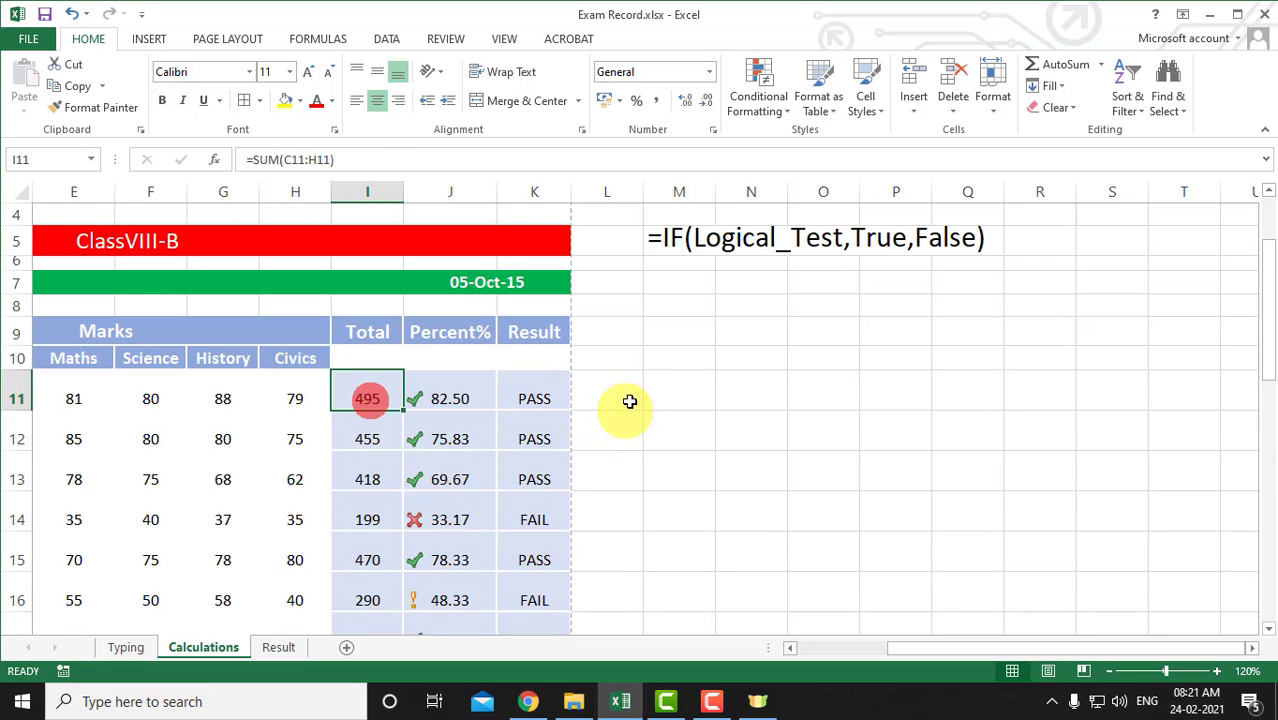
click(662, 389)
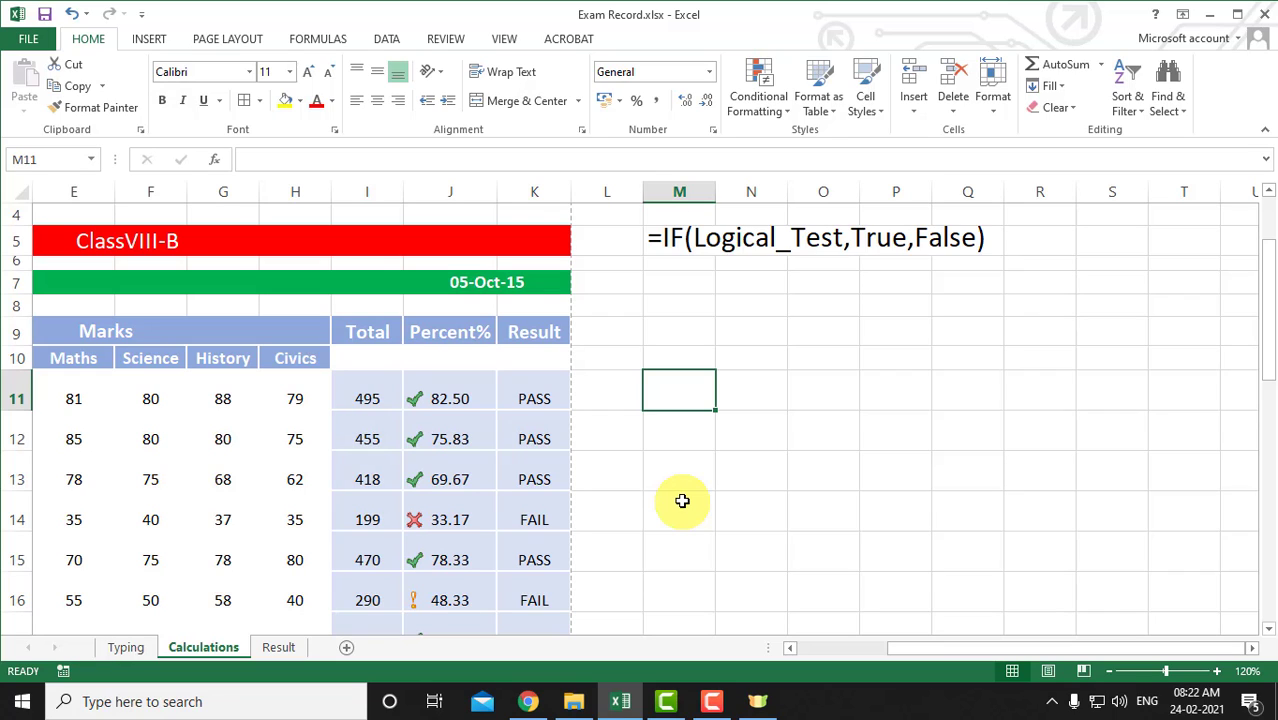
Review the IF formula in K11 in edit mode and leave it as entered.
click(533, 399)
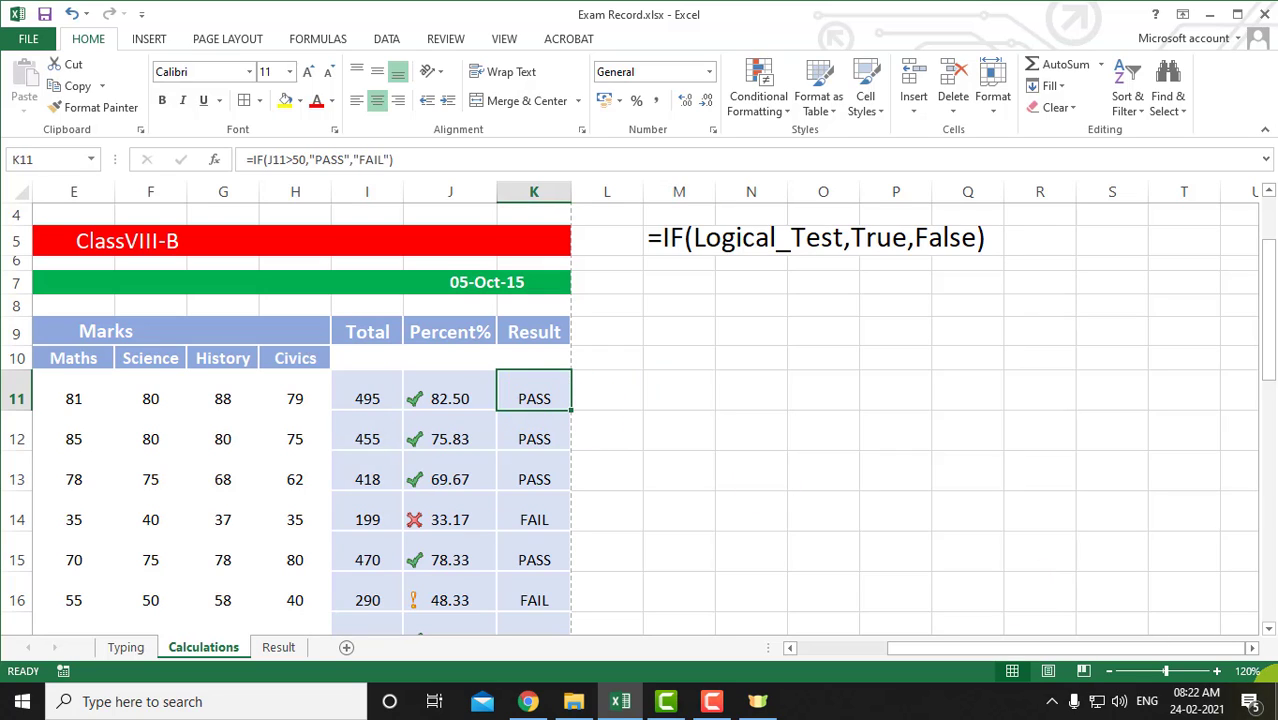
key(F2)
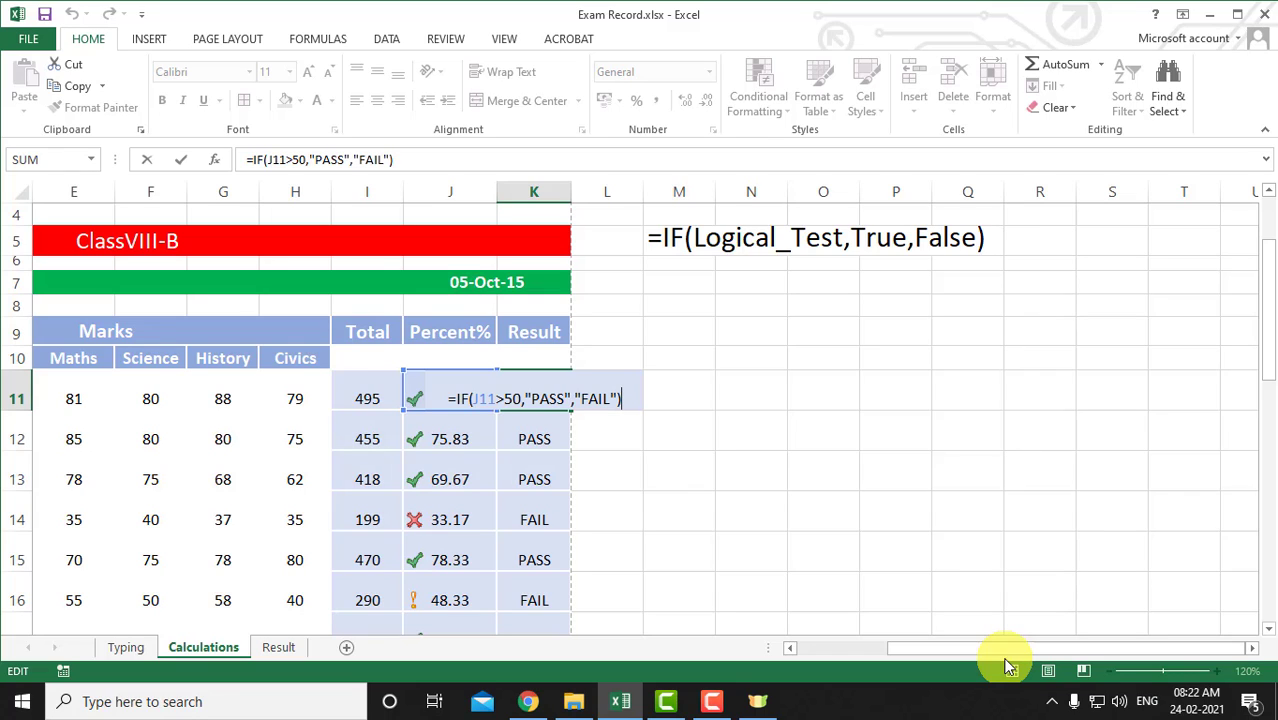
key(Return)
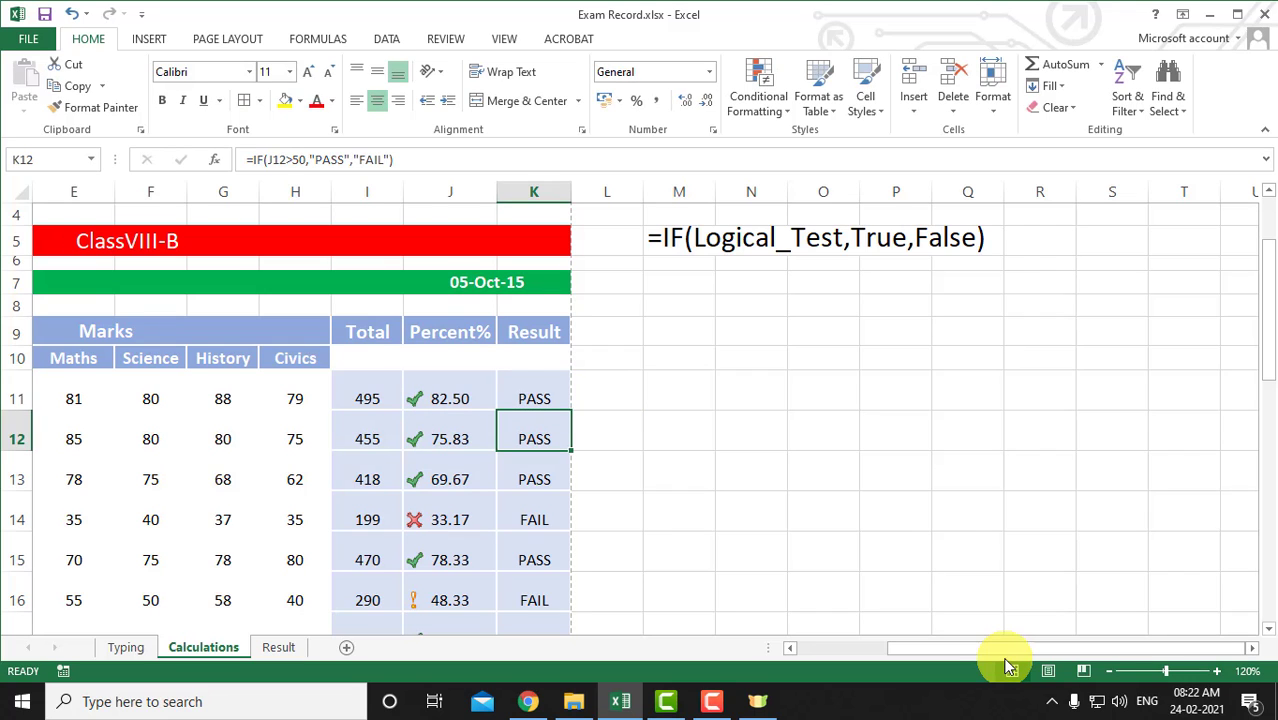
Compare the table on the Typing and Calculations sheets with the finished version on the Result sheet.
drag(982, 651, 866, 648)
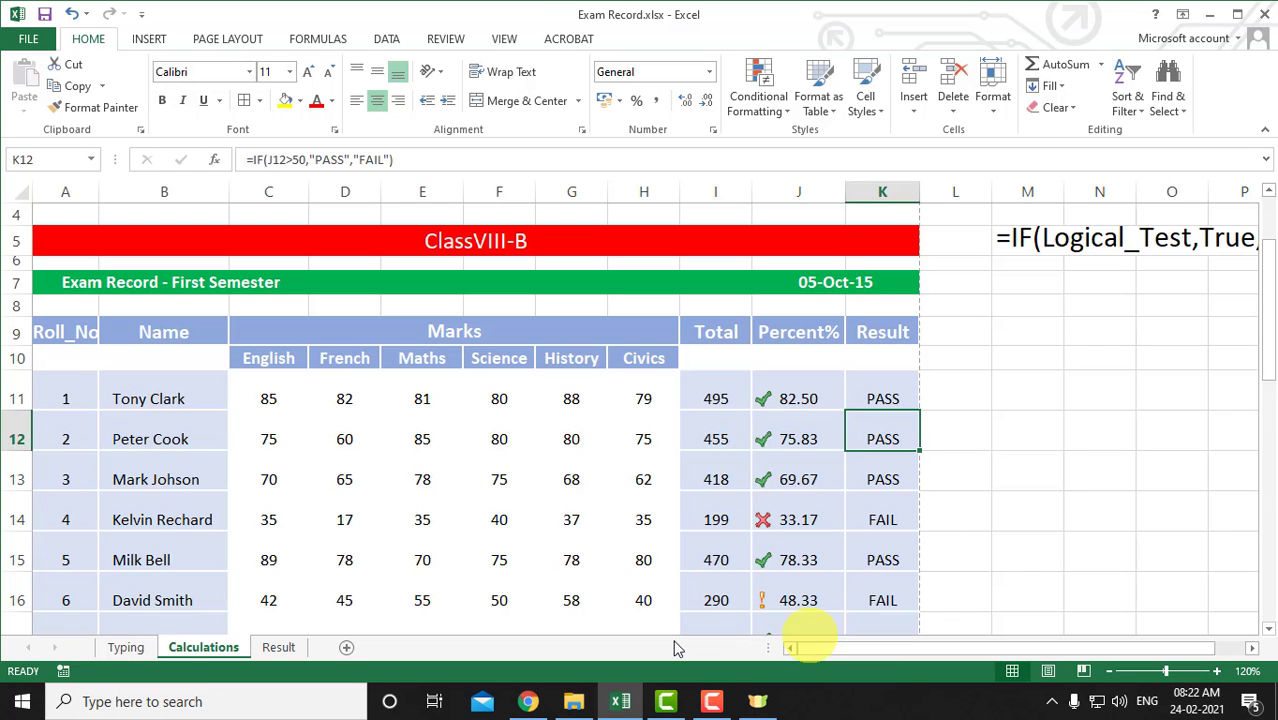
click(127, 646)
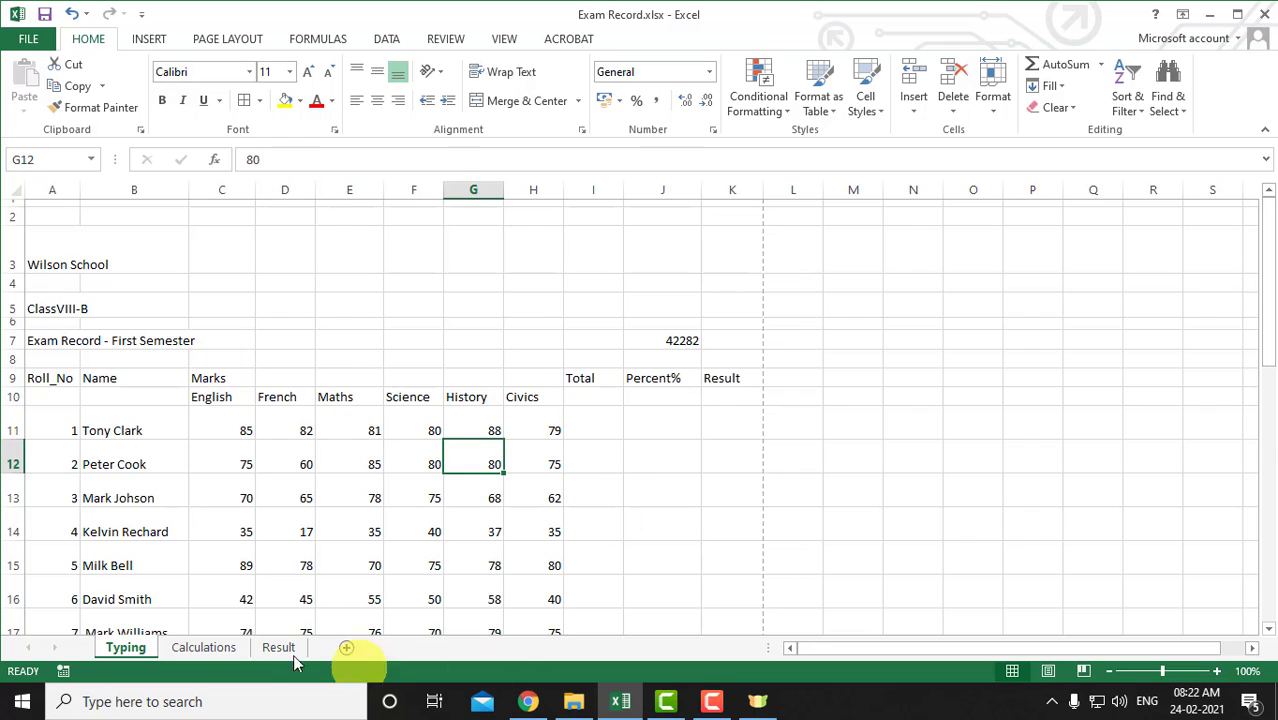
click(203, 646)
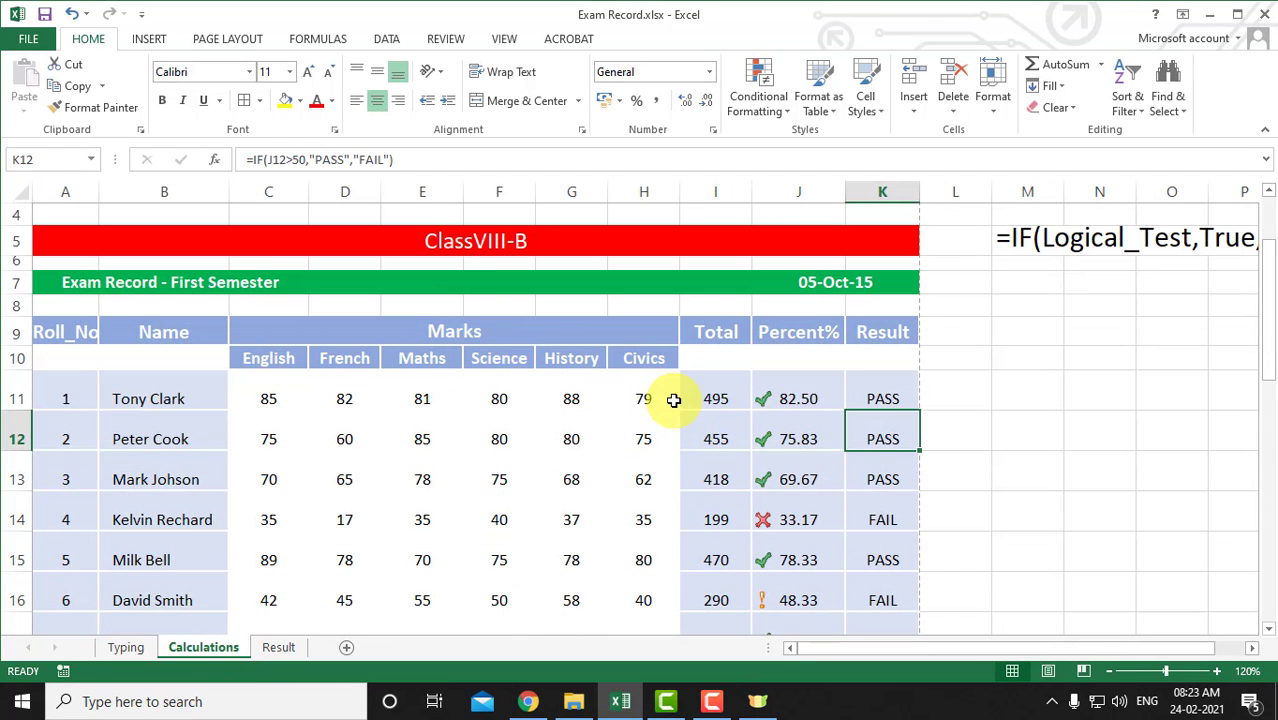
click(279, 647)
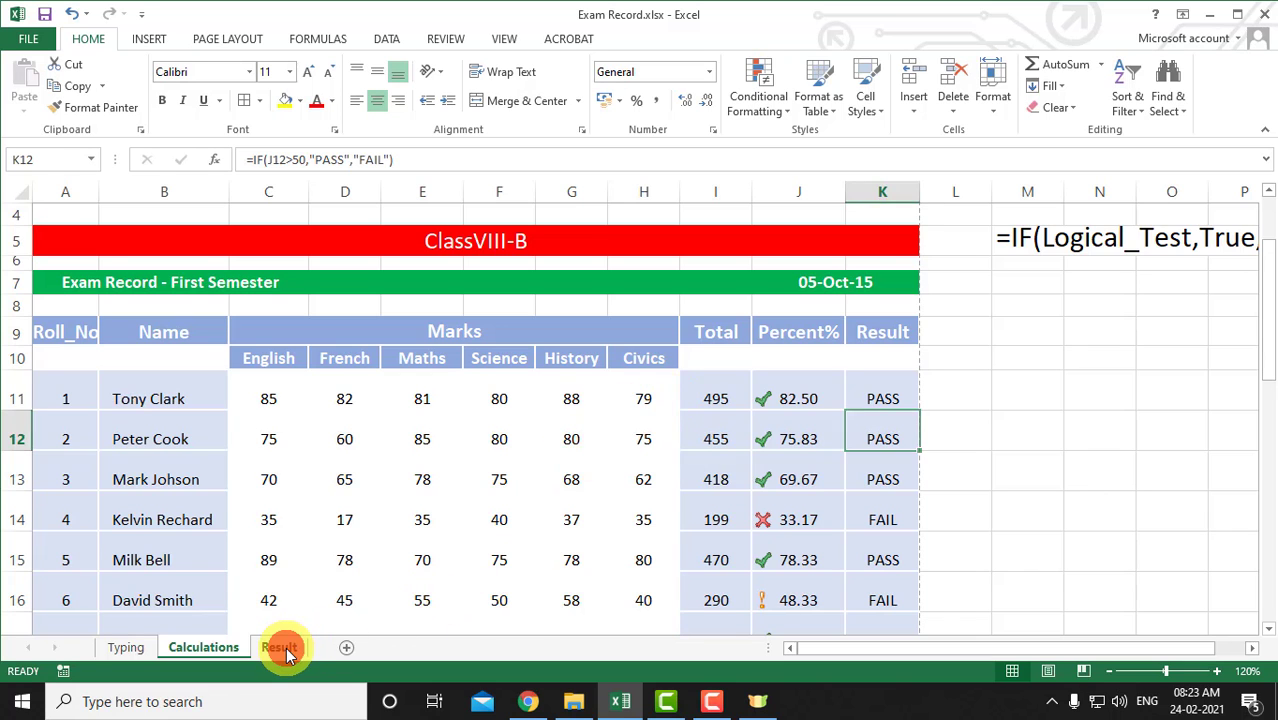
scroll(422, 510, down, 1)
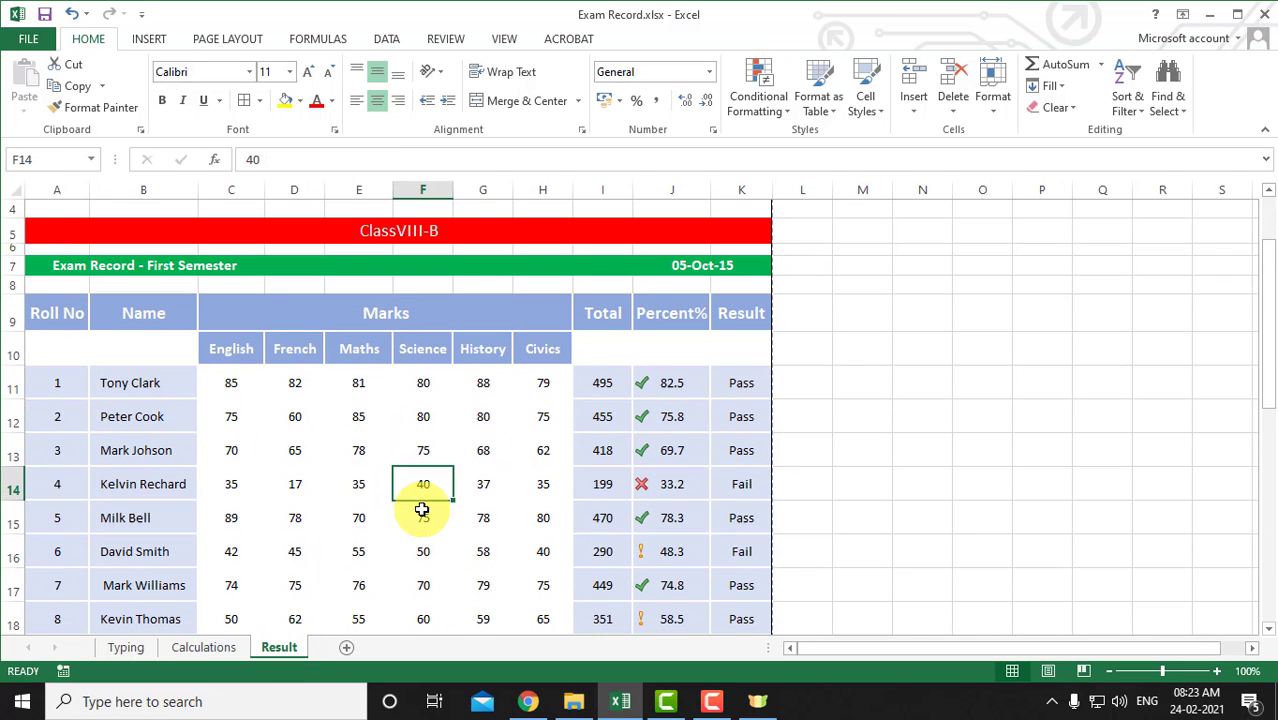
Apply the three-flag indicator icon set as conditional formatting to the Percent% values in J11:J30.
click(661, 380)
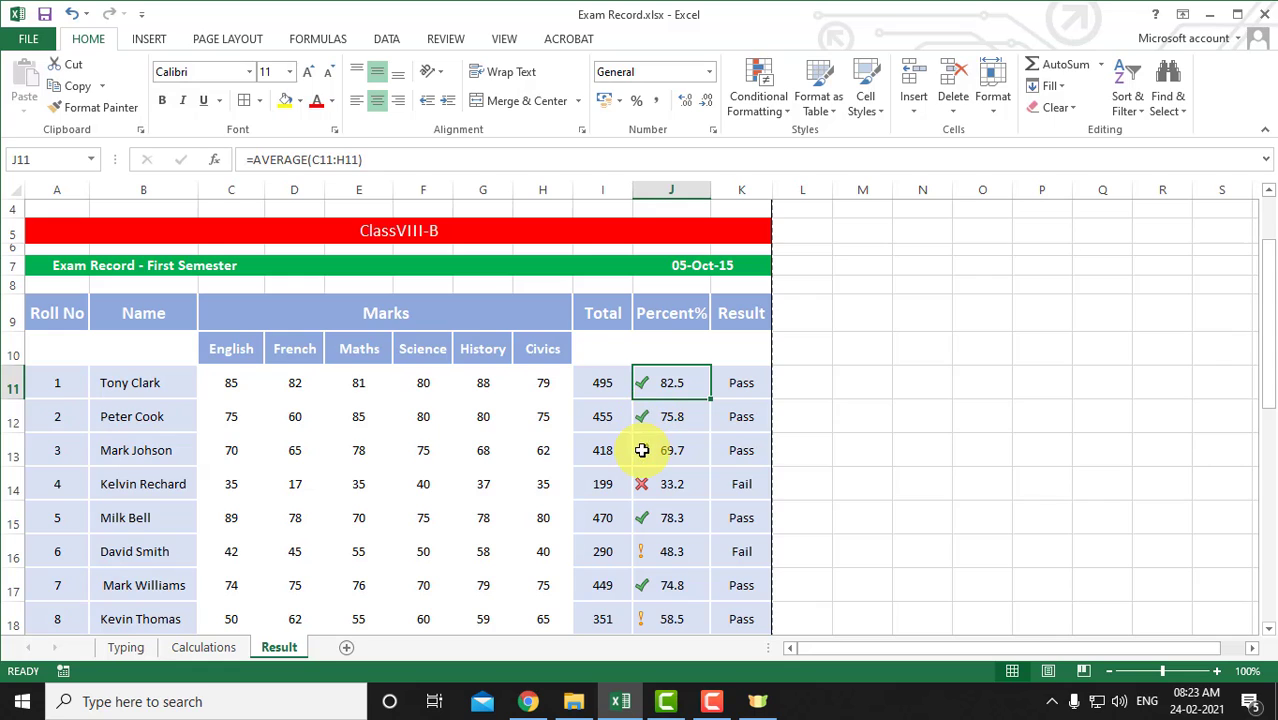
scroll(697, 477, down, 1)
scroll(697, 477, down, 1)
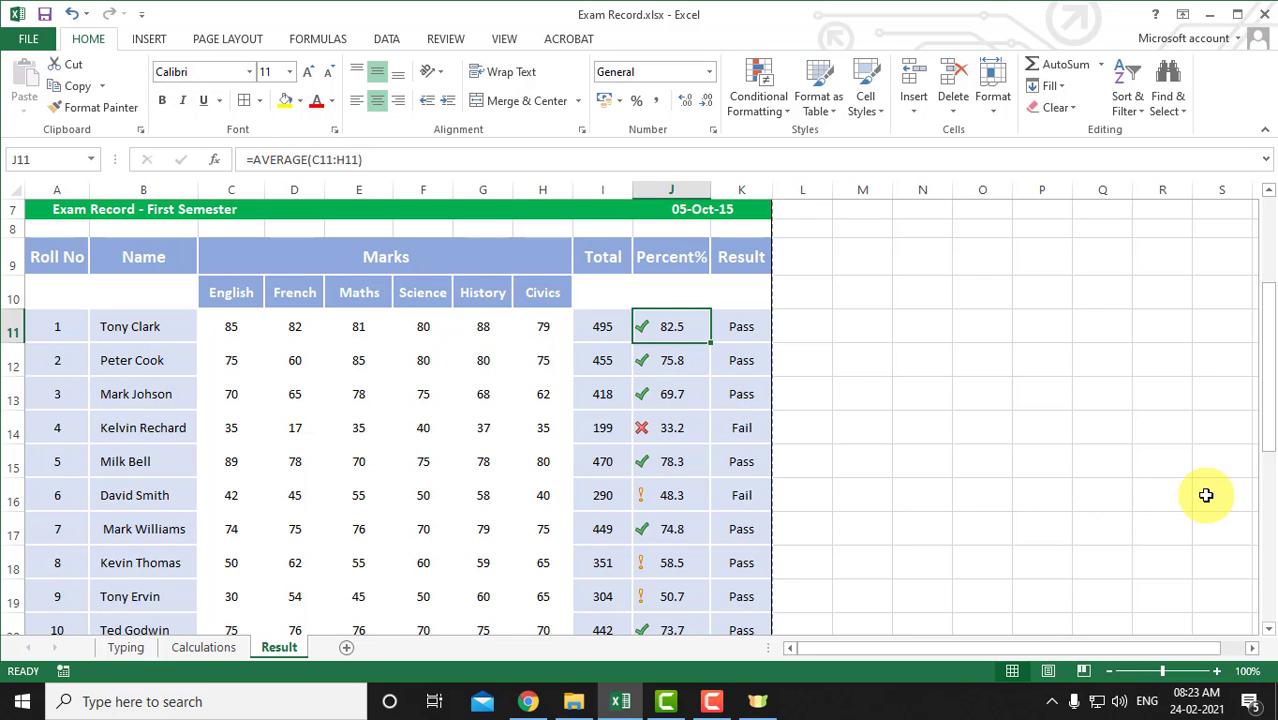
key(ctrl+shift+Down)
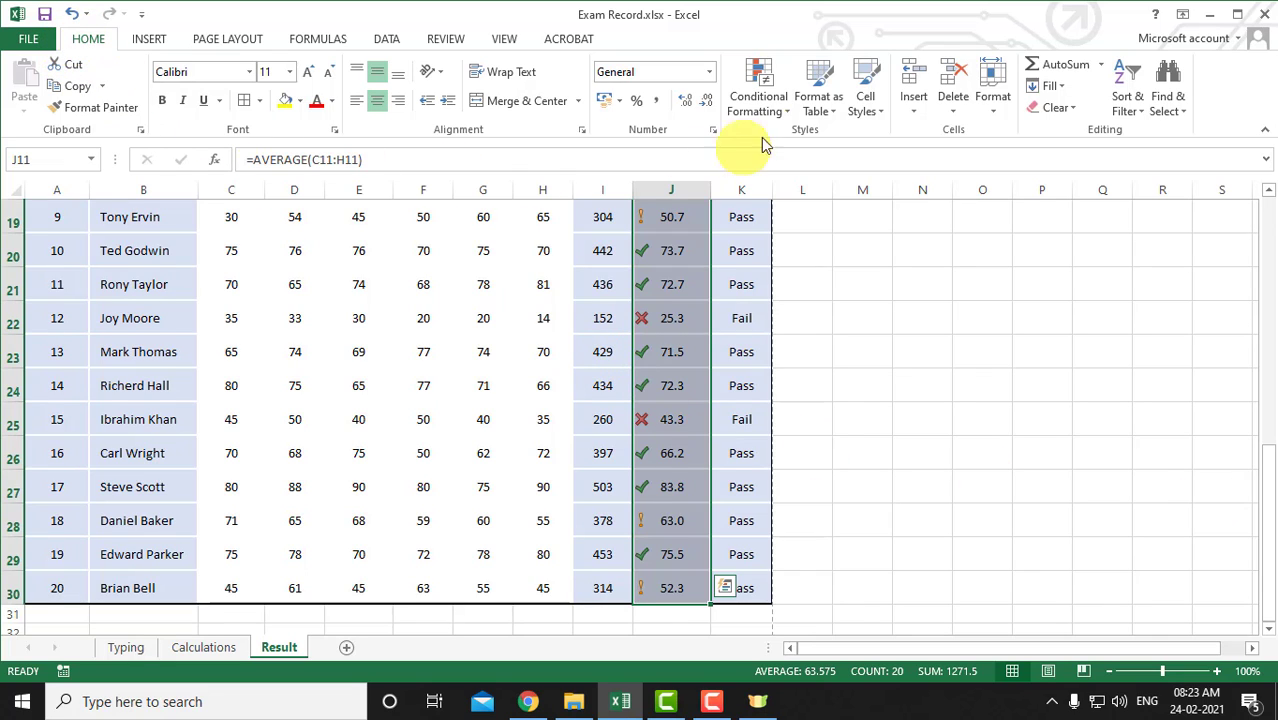
click(783, 108)
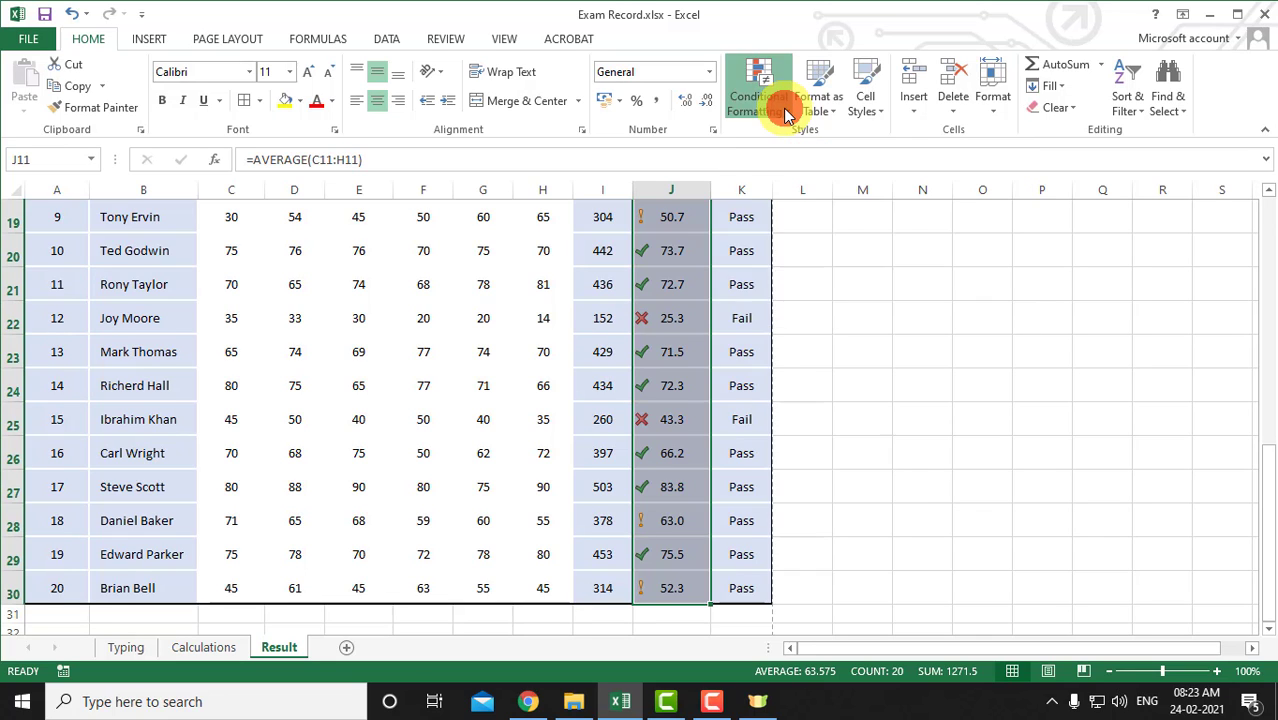
mouse_move(845, 307)
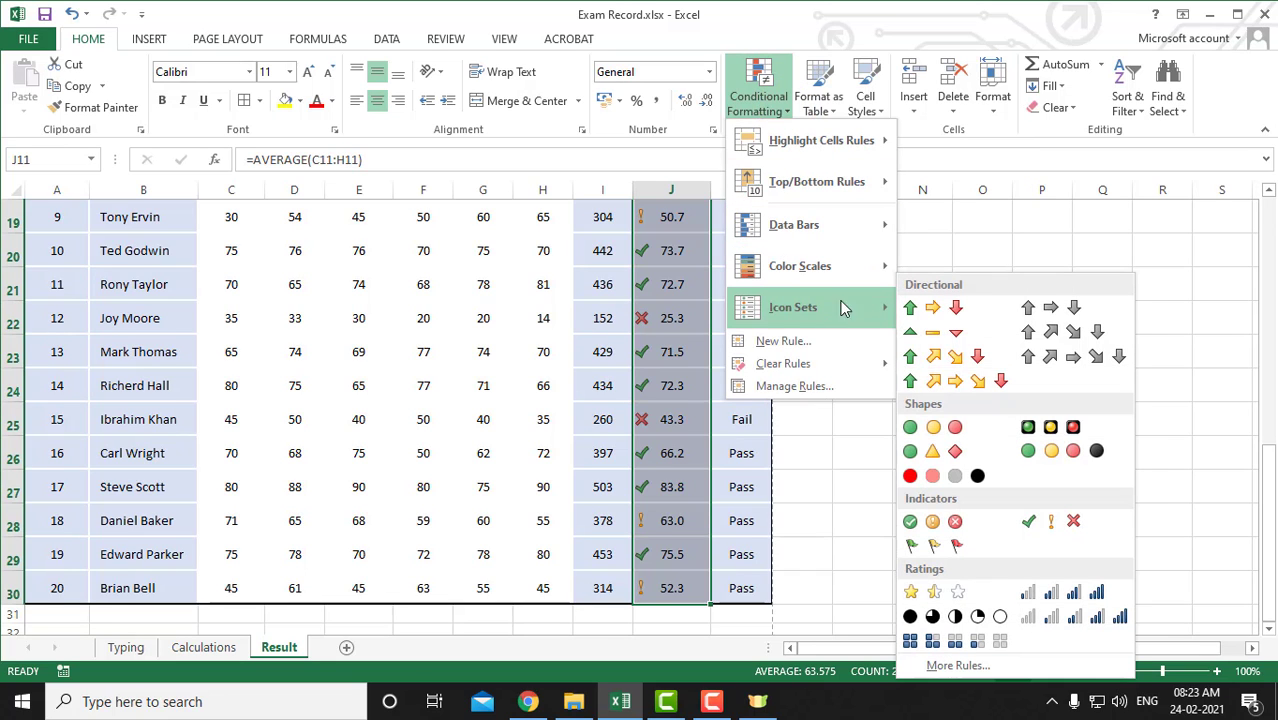
click(953, 551)
scroll(730, 480, up, 4)
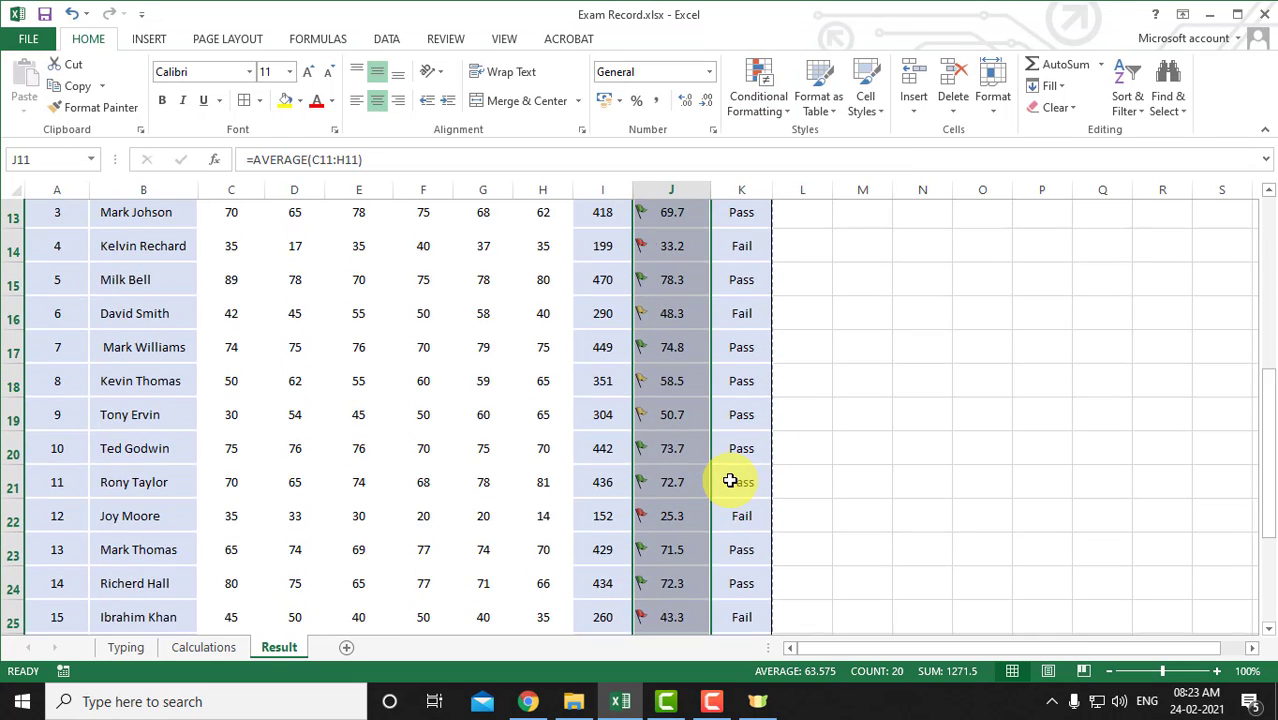
Compare the flag icons with the percentages and Pass/Fail results in rows 14 to 18.
click(747, 463)
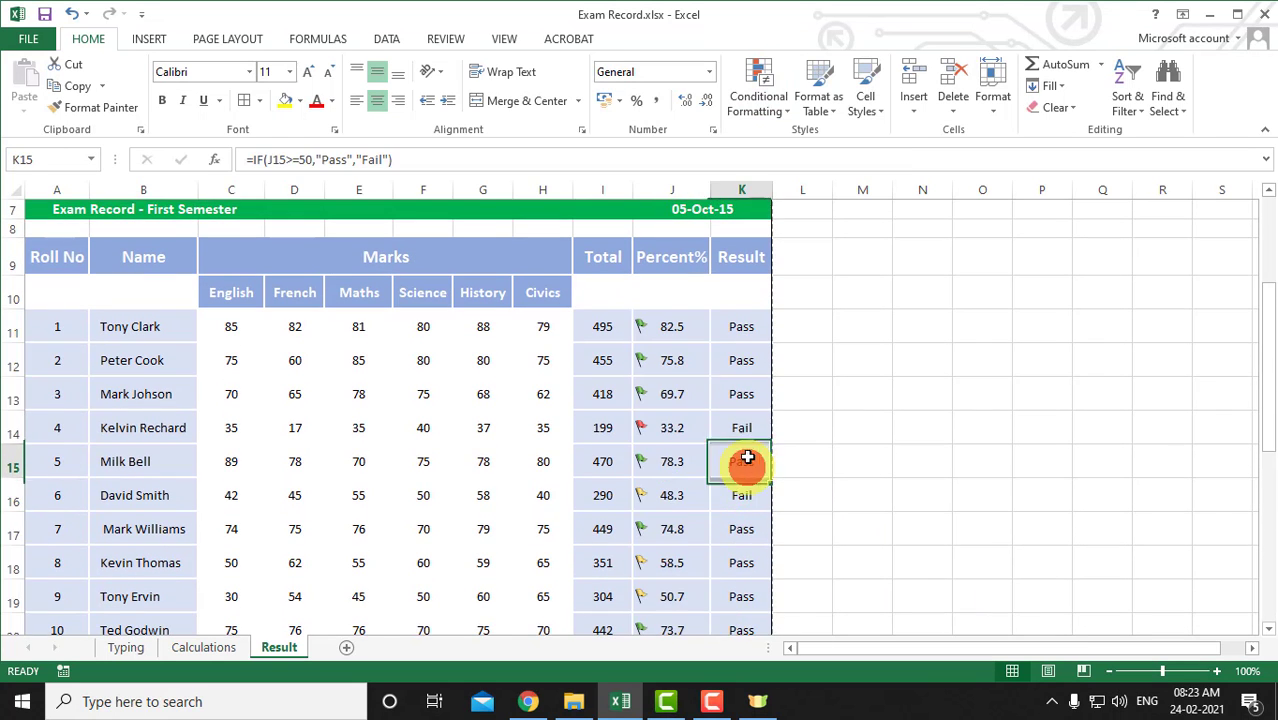
click(690, 426)
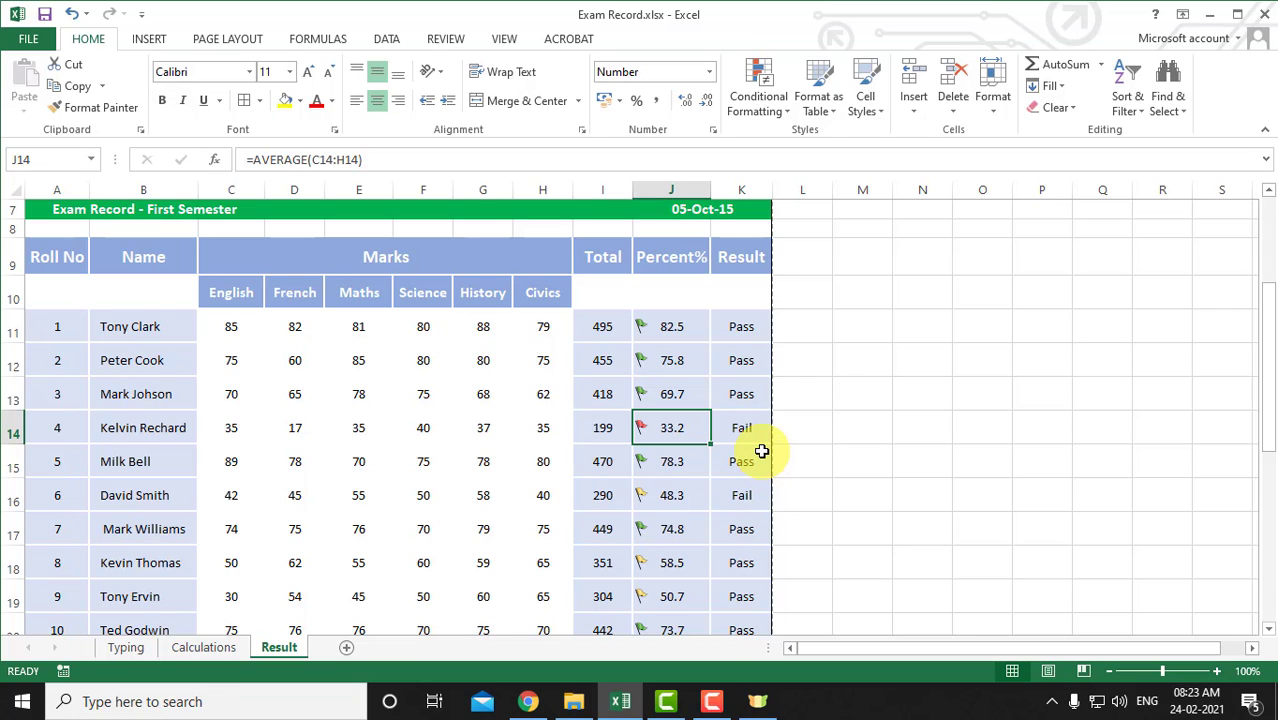
click(668, 563)
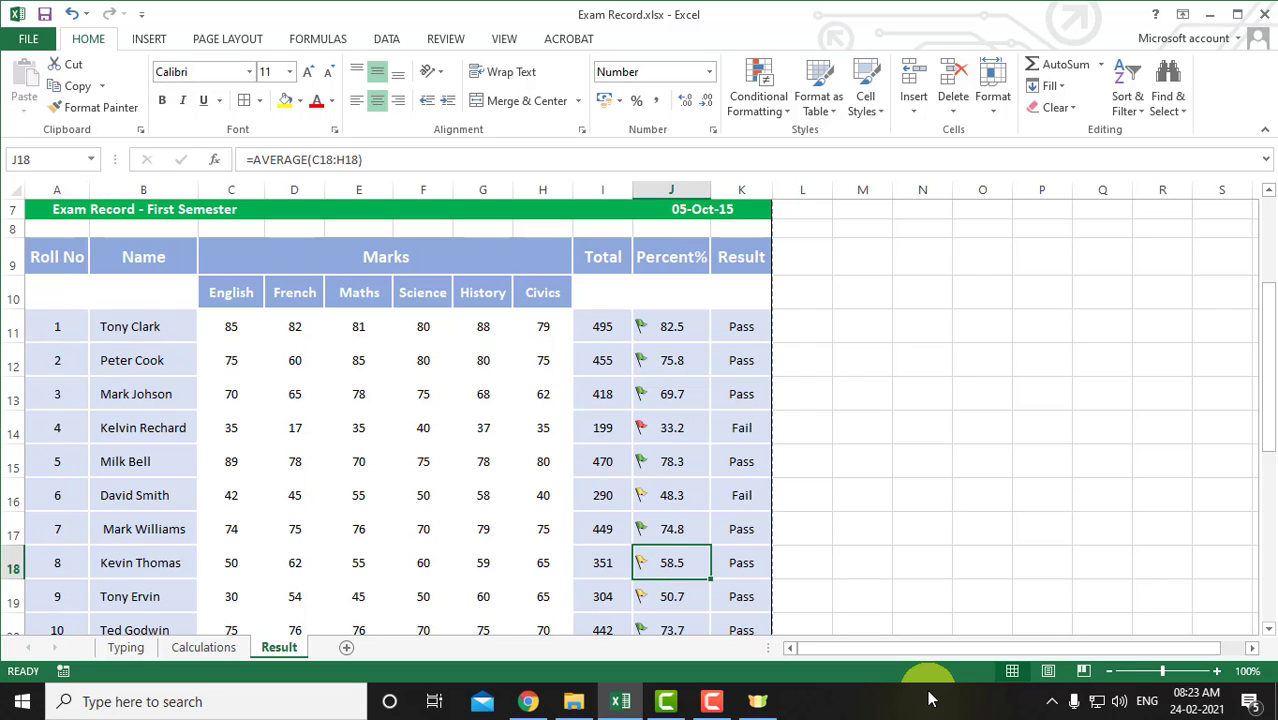
click(672, 462)
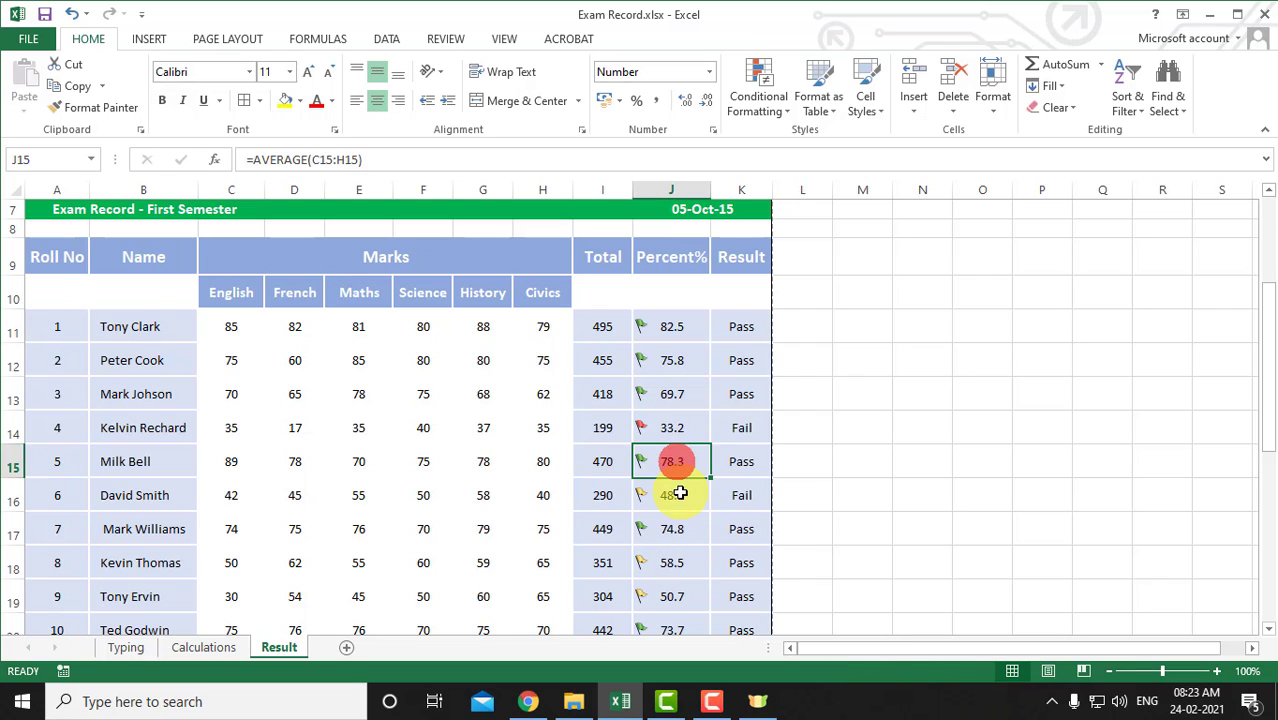
click(675, 527)
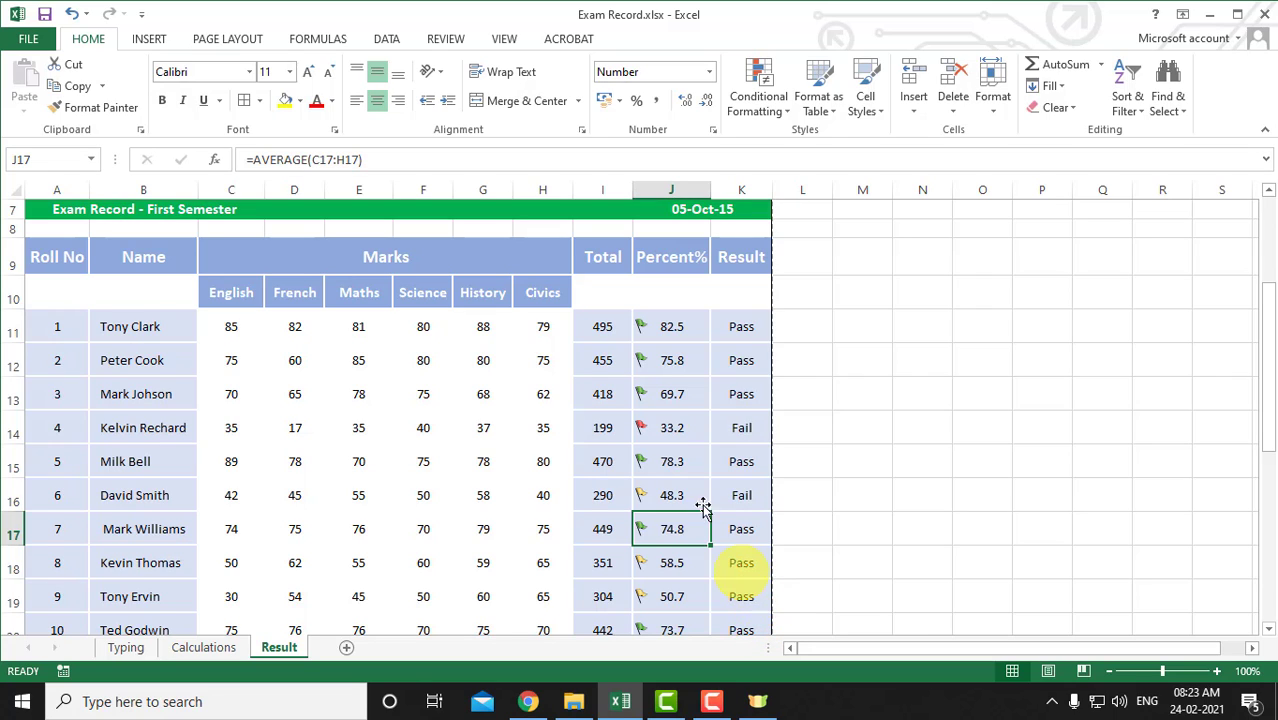
Switch the conditional formatting of the Percent% values in J11:J30 to the four-level signal bar rating icon set.
drag(667, 328, 655, 584)
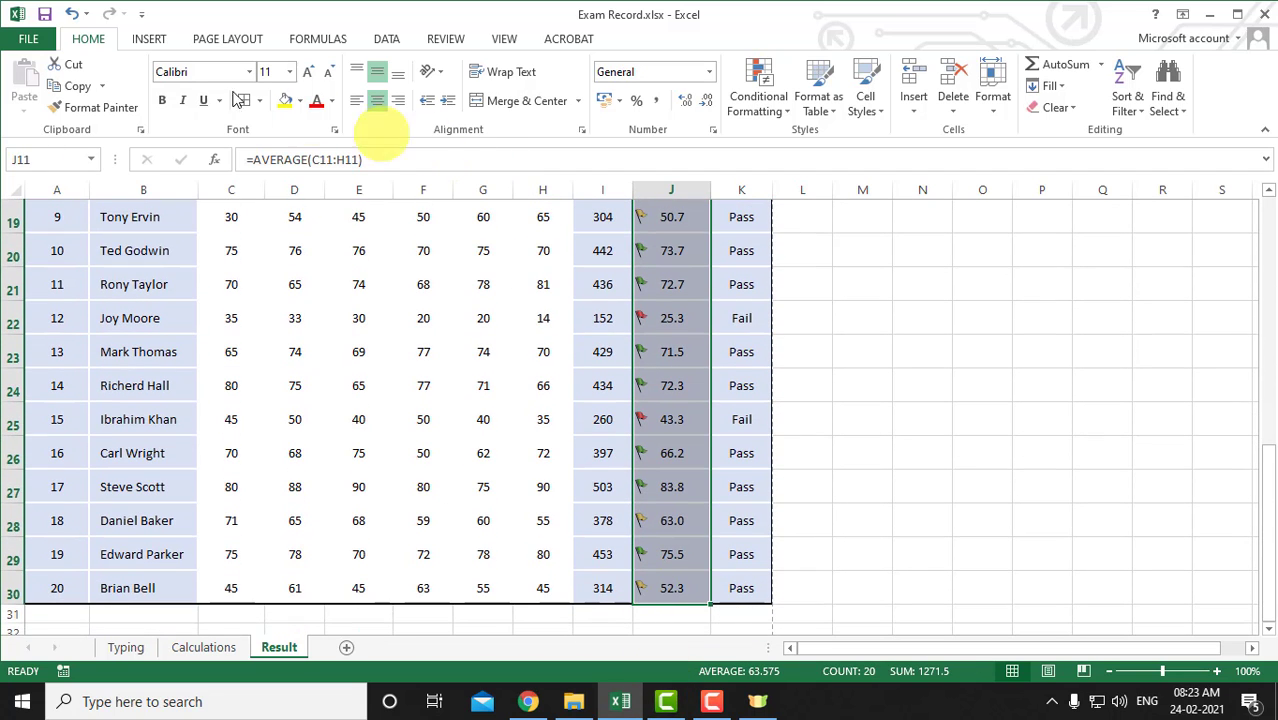
click(758, 96)
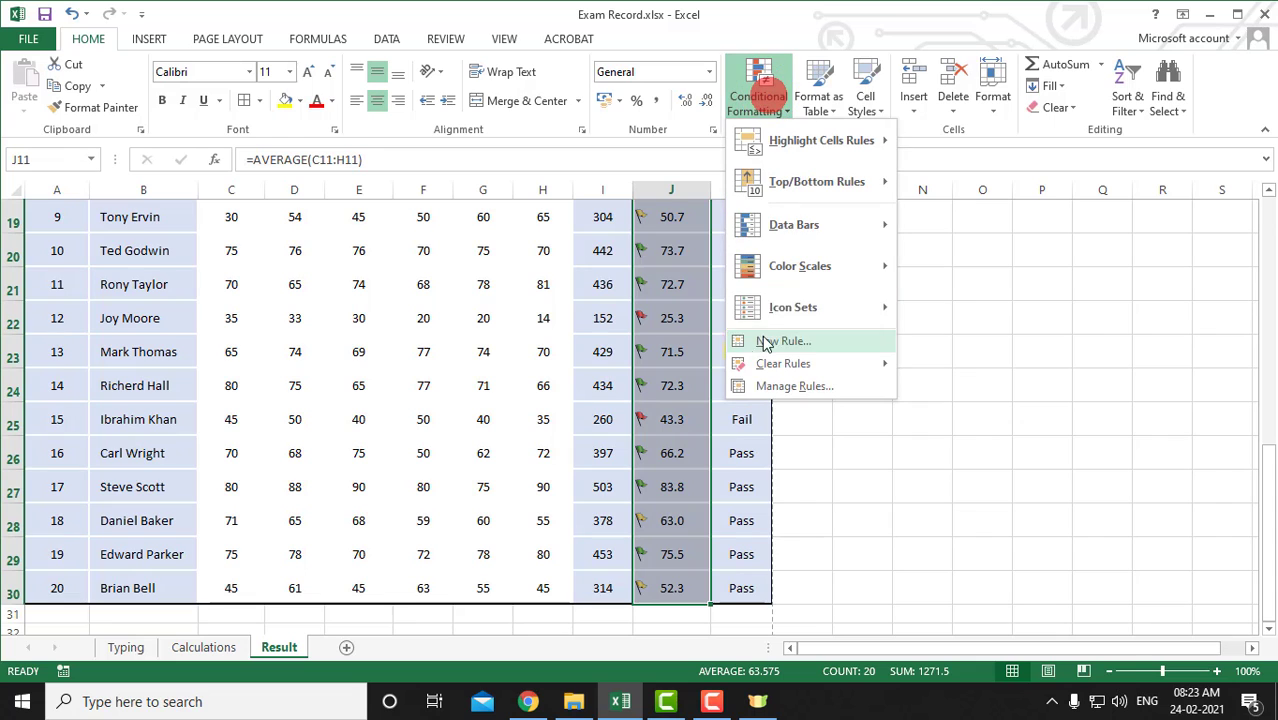
mouse_move(830, 307)
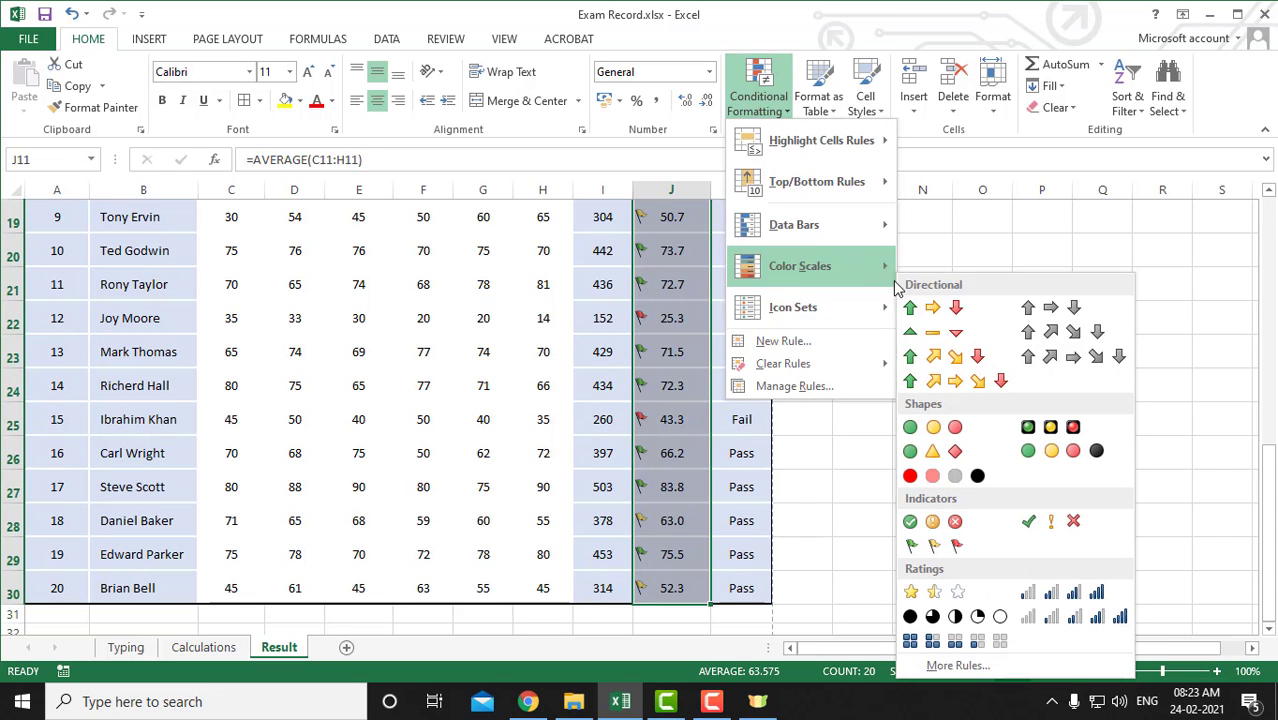
click(1062, 594)
scroll(707, 499, up, 5)
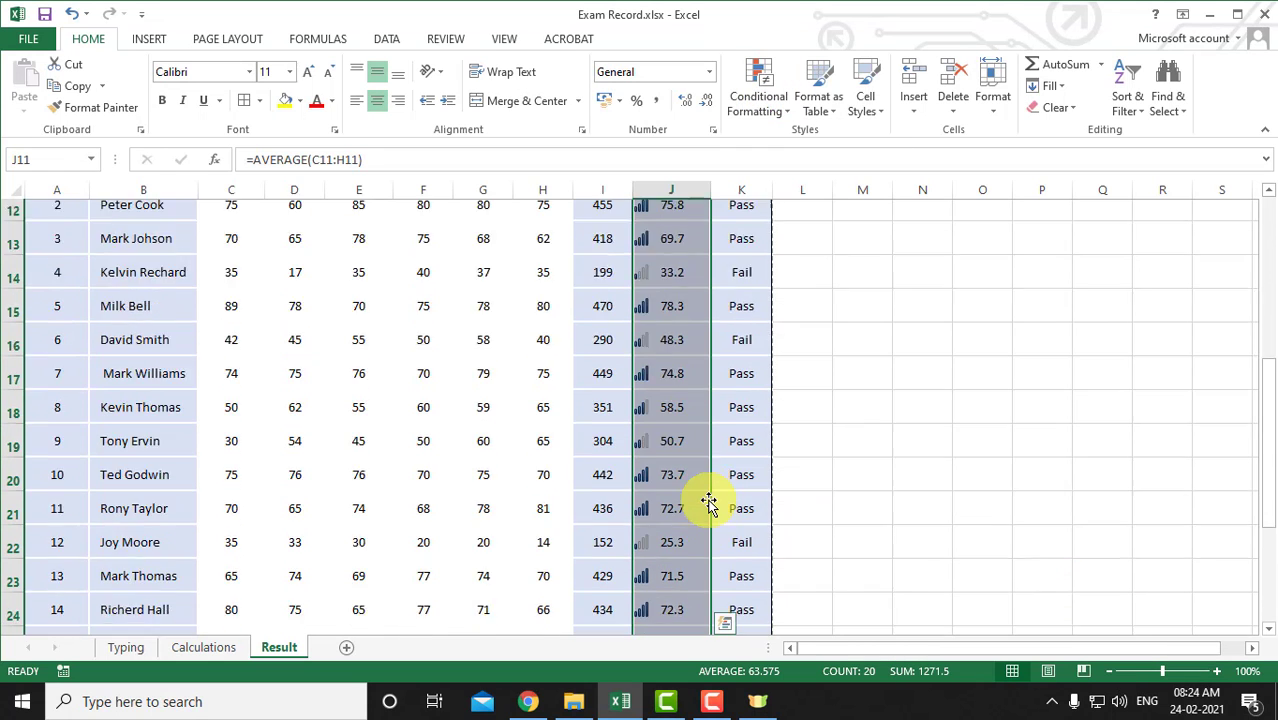
Review the finished exam table, checking the rating bars against the marks, percentages and the Result formula in K11.
click(641, 453)
click(659, 384)
click(500, 545)
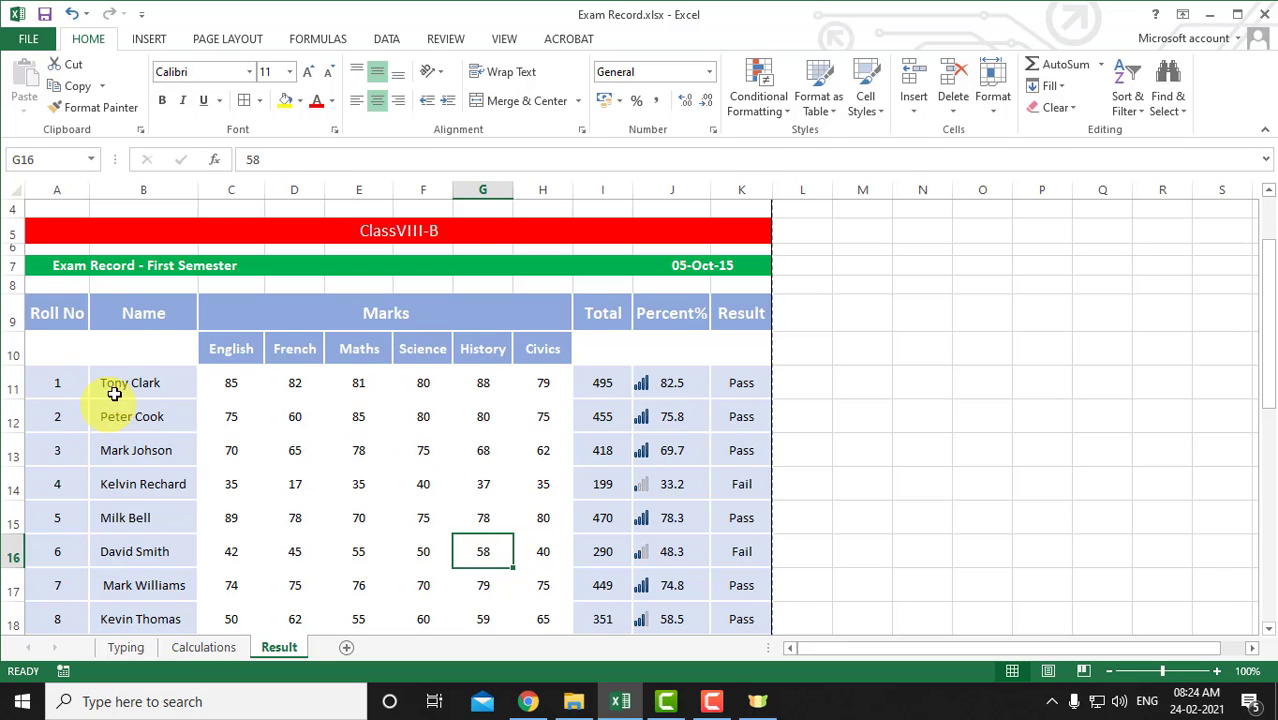
drag(88, 310, 643, 443)
click(380, 450)
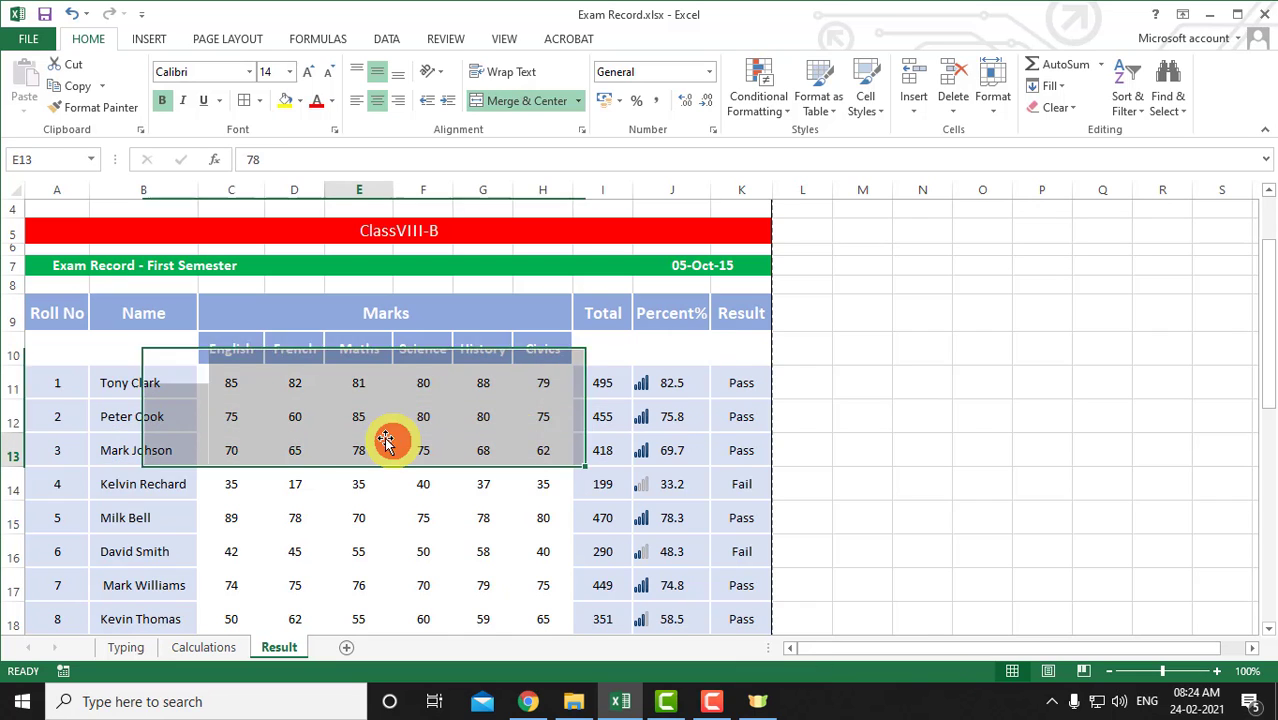
scroll(358, 442, down, 1)
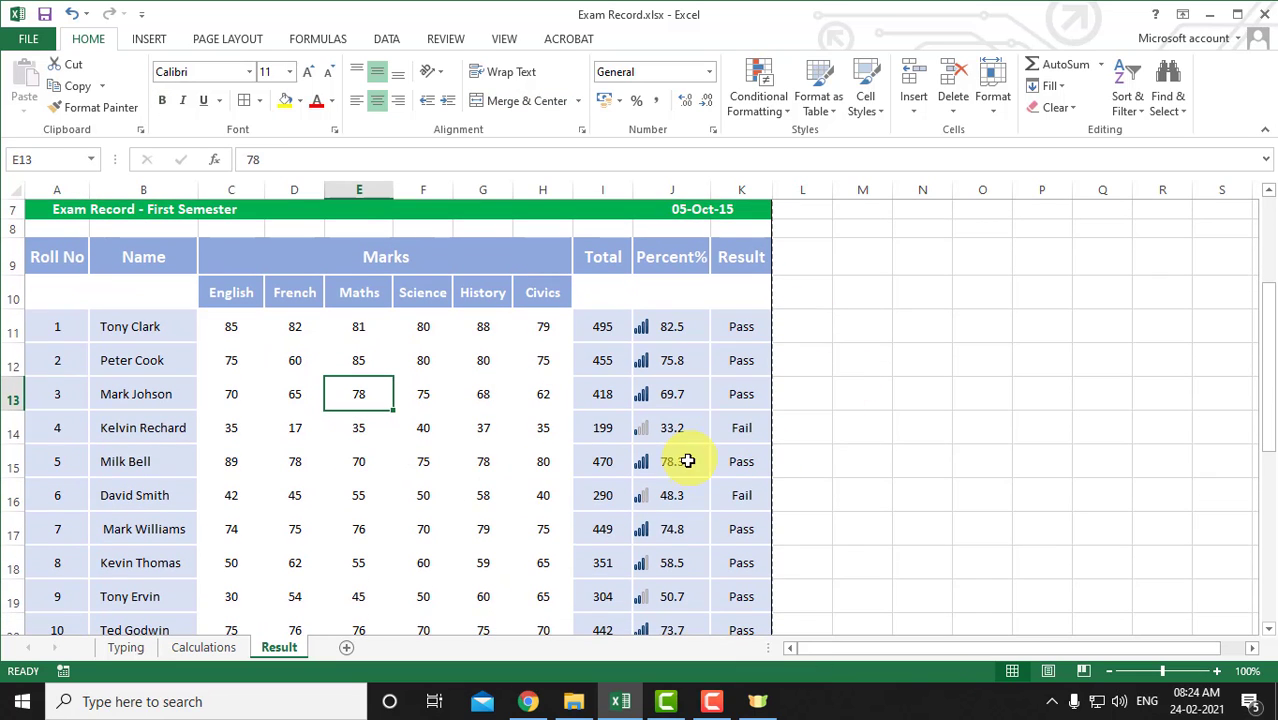
click(738, 324)
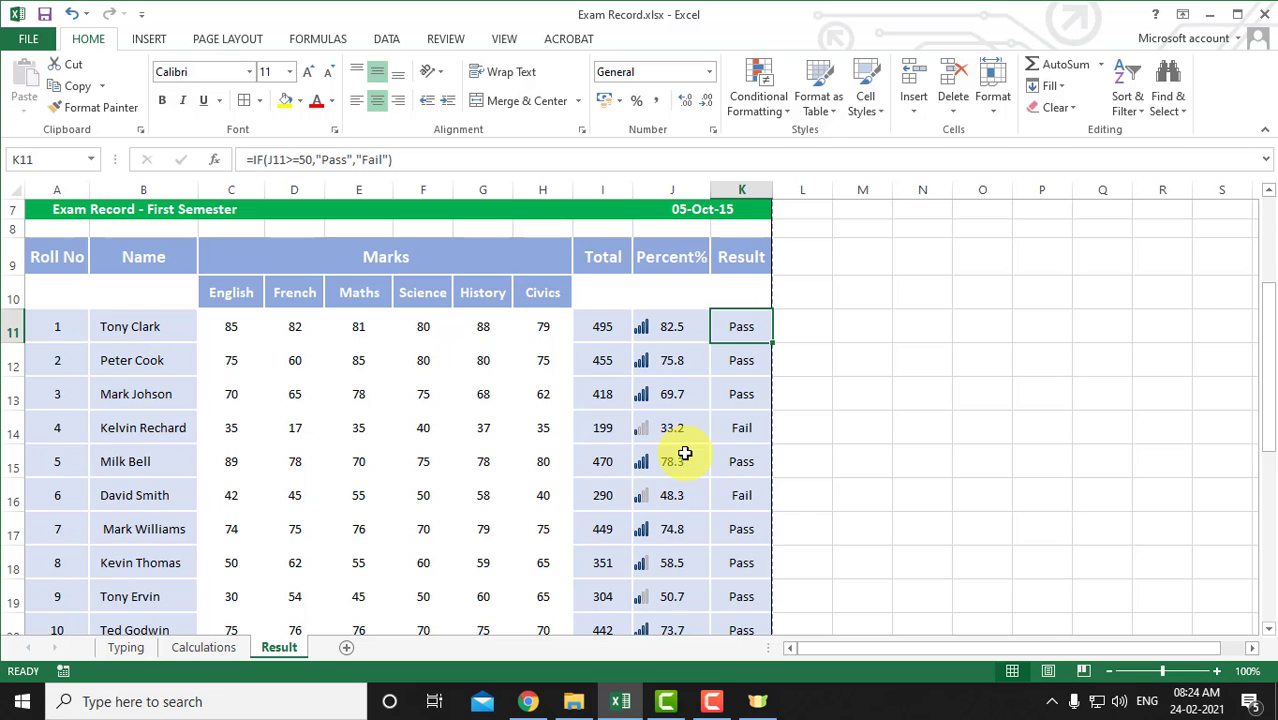